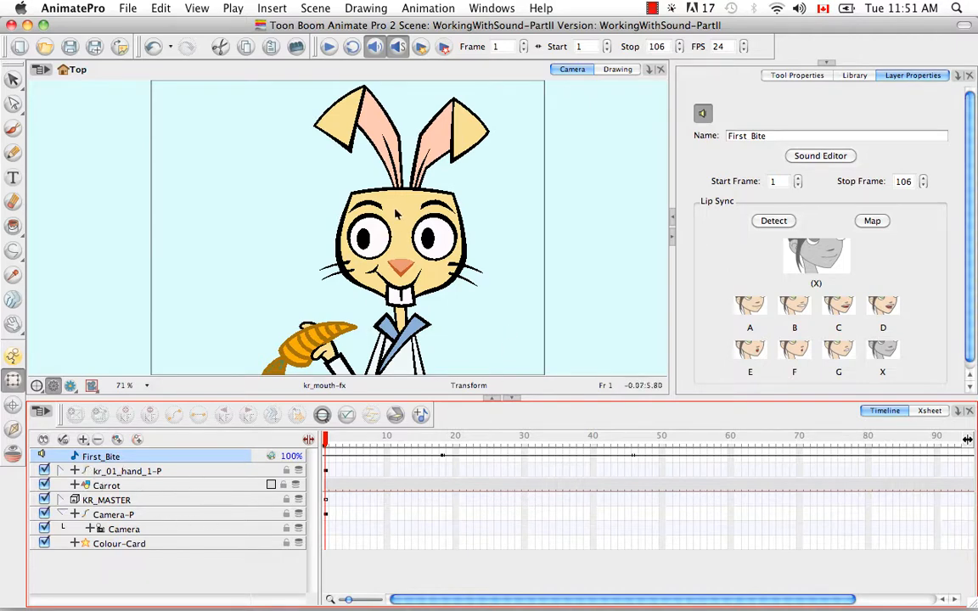
Step: Play the rabbit scene once to preview it and return to frame 1
click(327, 47)
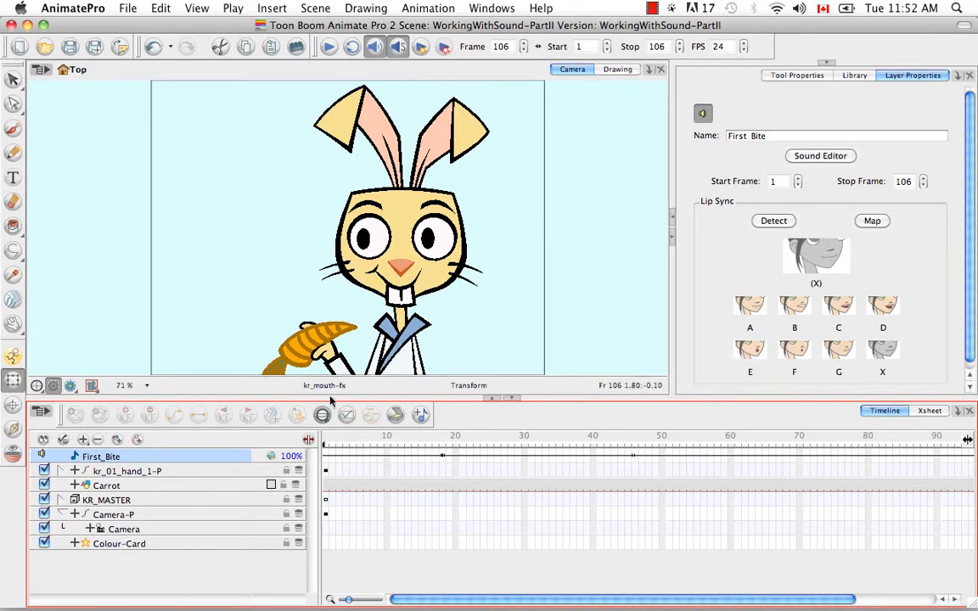
click(326, 438)
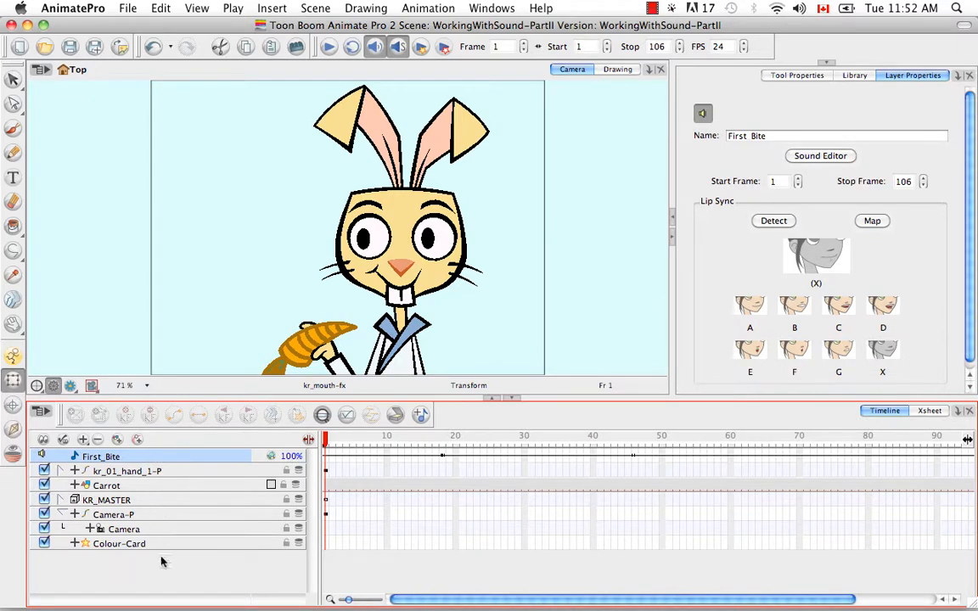
Step: Toggle the visibility of the hand, Carrot, KR_MASTER and Colour-Card layers off and on to identify their content
click(45, 472)
click(45, 472)
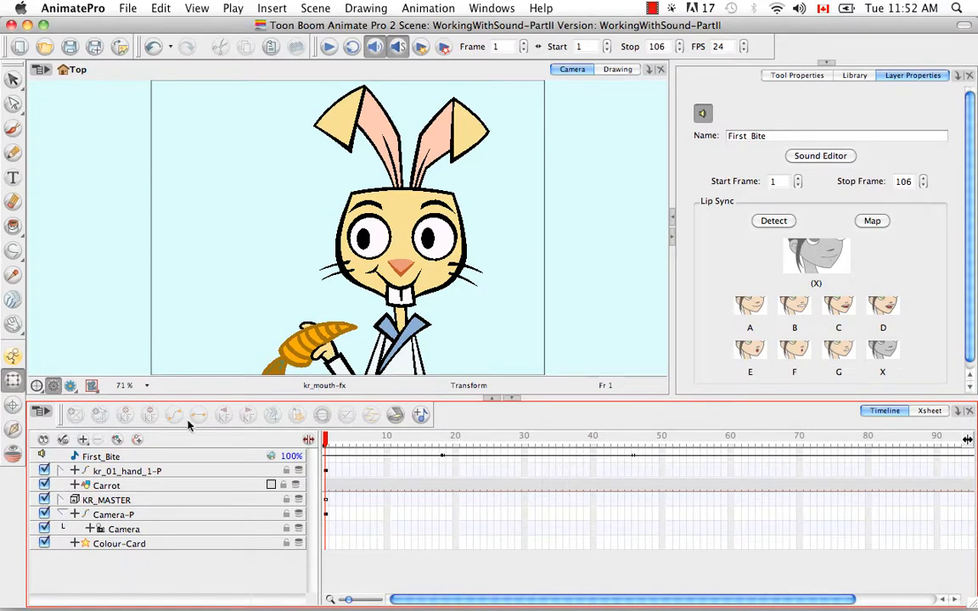
click(44, 486)
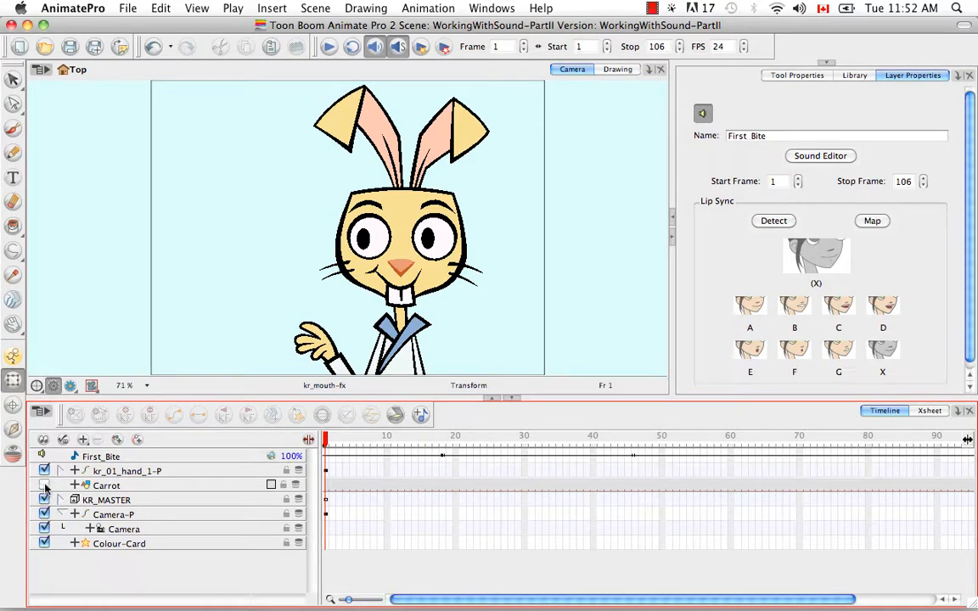
click(45, 485)
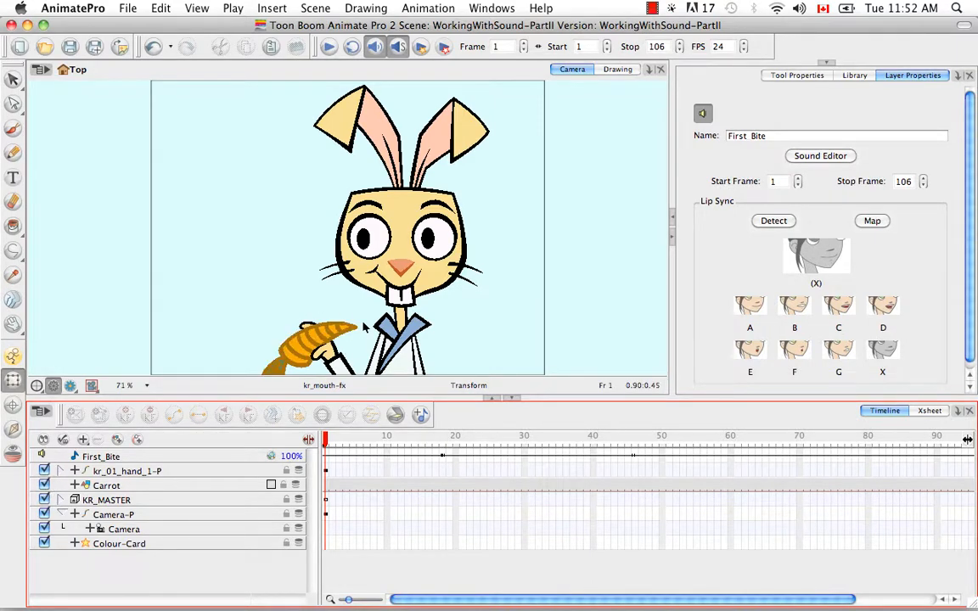
click(44, 500)
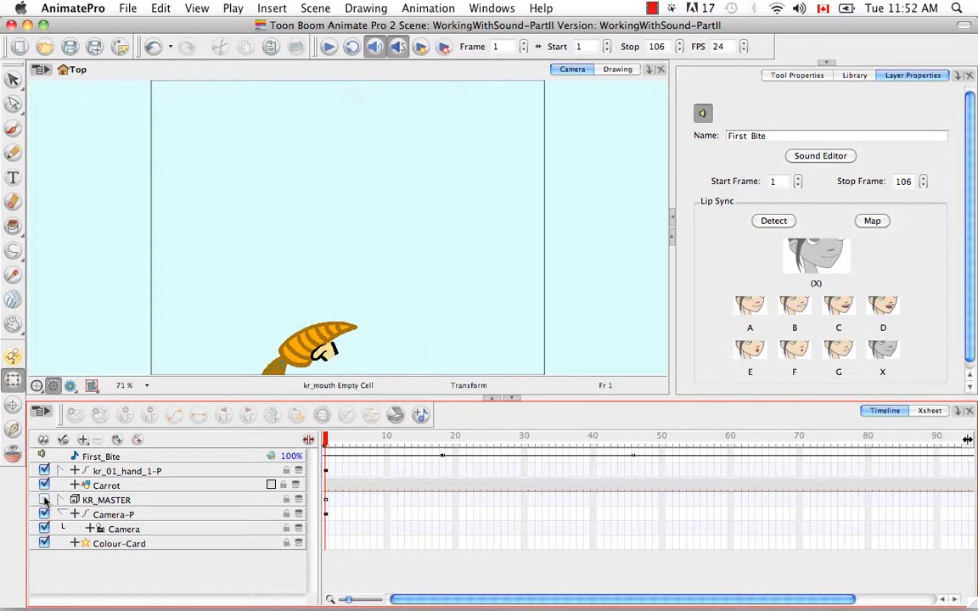
click(45, 500)
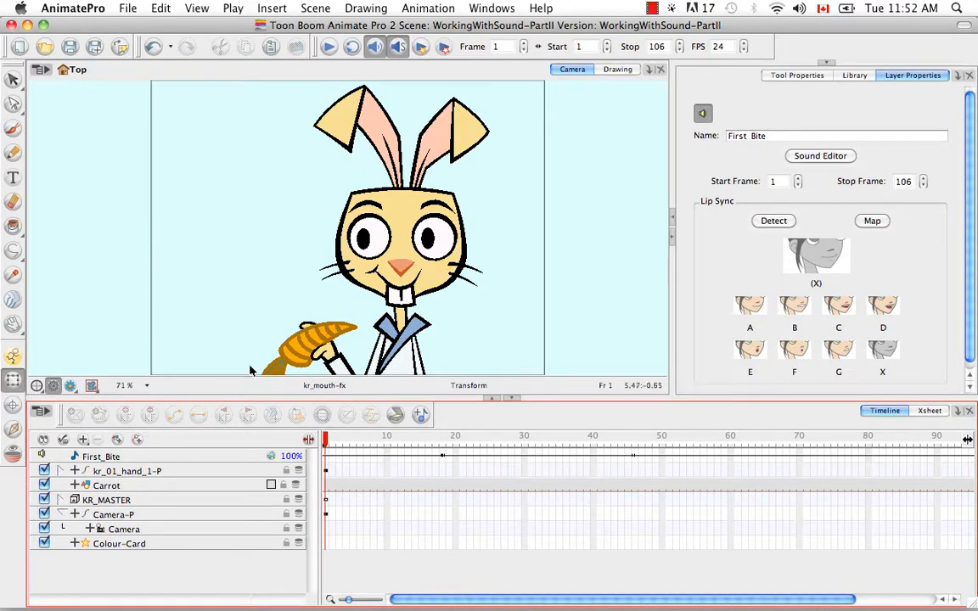
click(45, 544)
click(44, 543)
Step: Select the First_Bite sound layer, read the mouth shape chart in Lip-sync_InfoChart.pdf in Adobe Reader, and return to Animate Pro
click(194, 457)
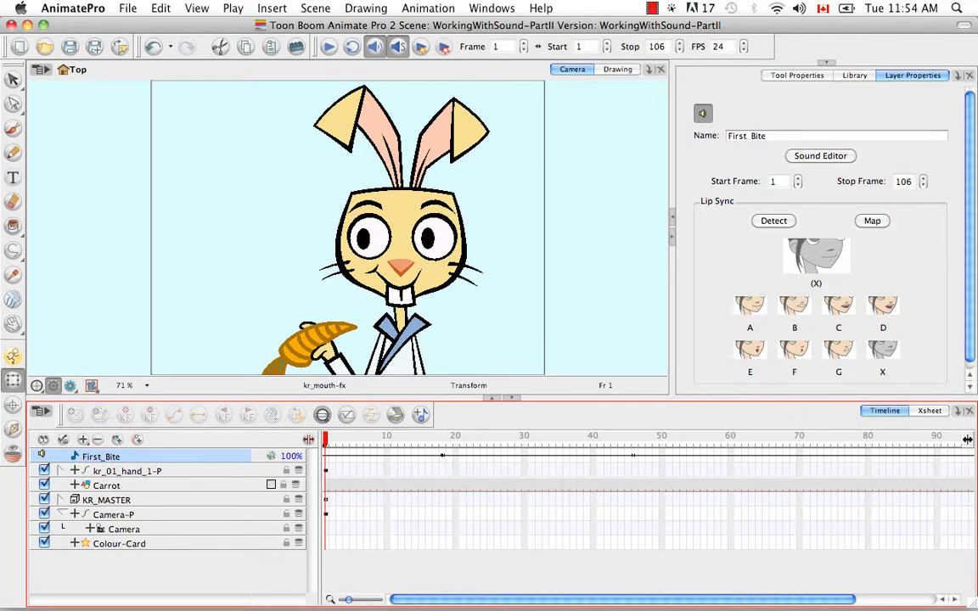
click(819, 576)
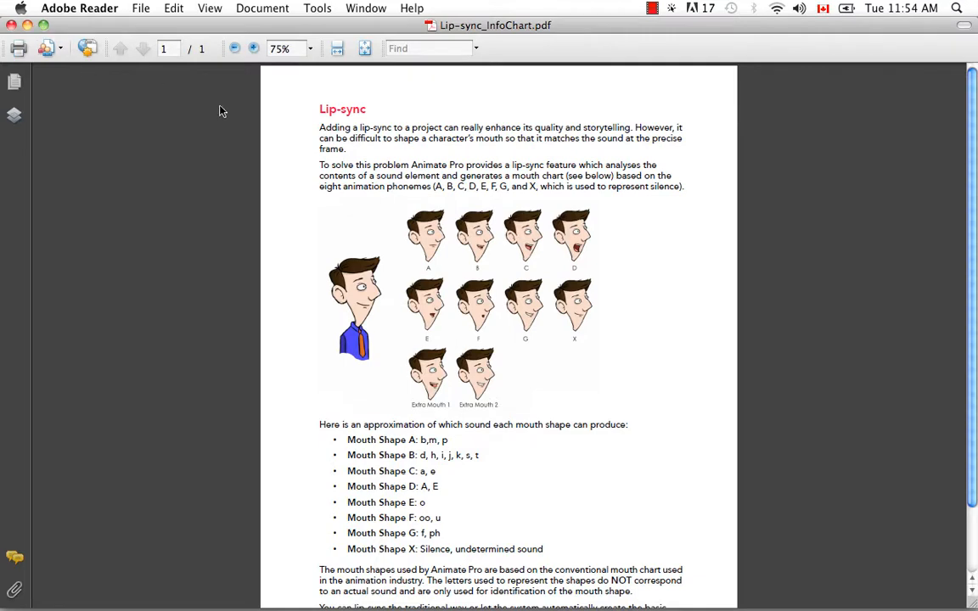
click(27, 25)
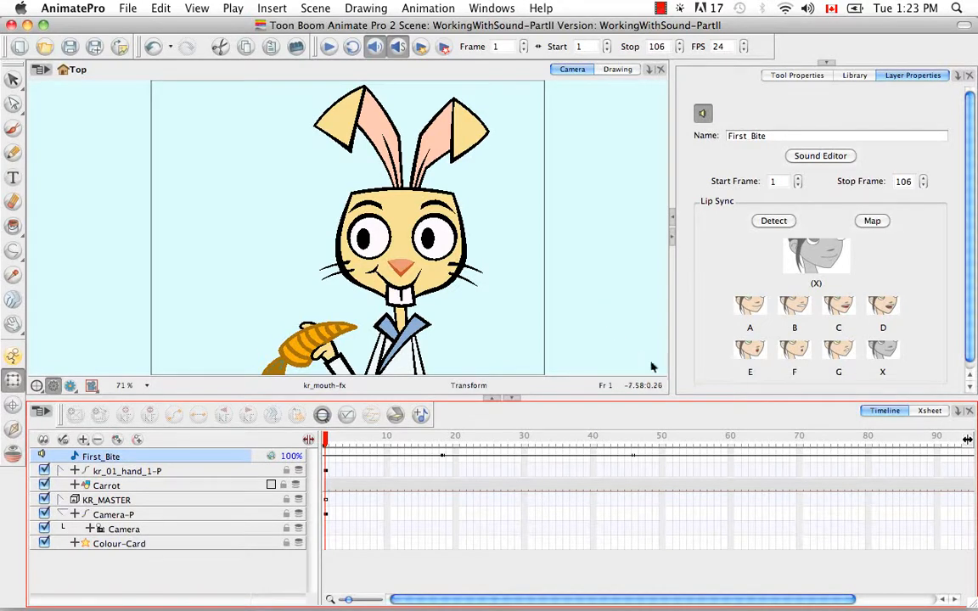
Step: Set the sound display of the First_Bite column in the Xsheet to Mouth Shapes
click(929, 411)
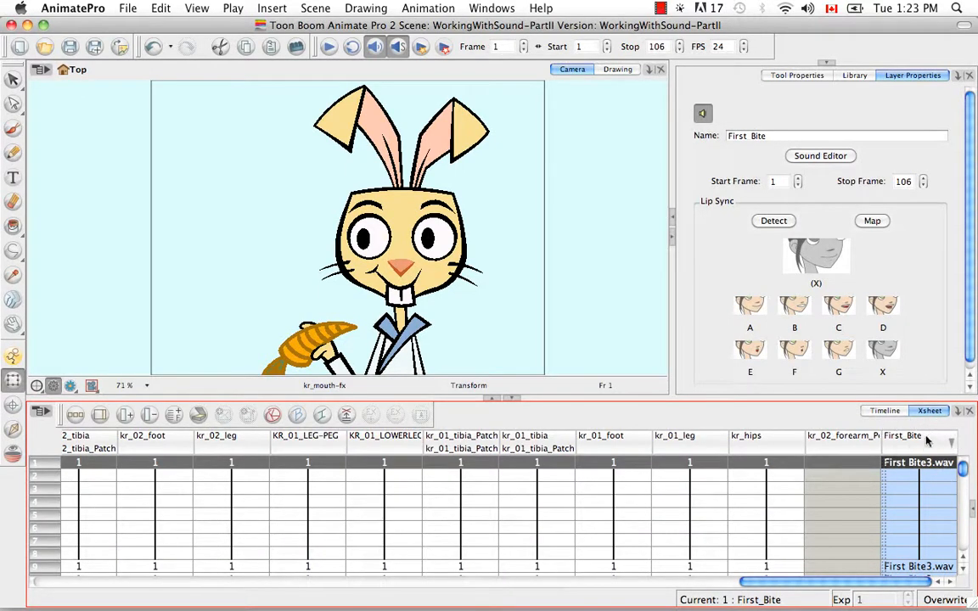
right_click(911, 447)
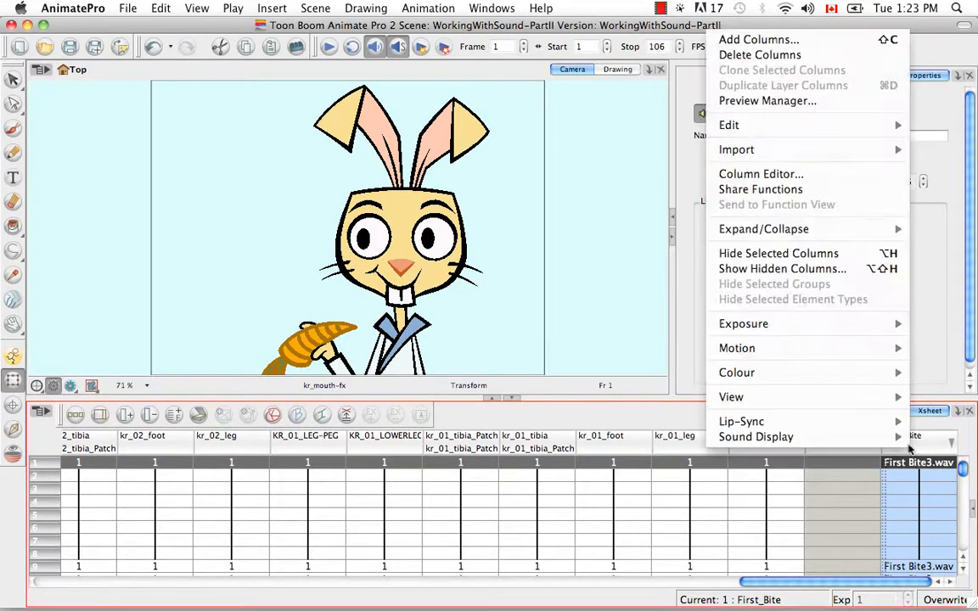
mouse_move(764, 437)
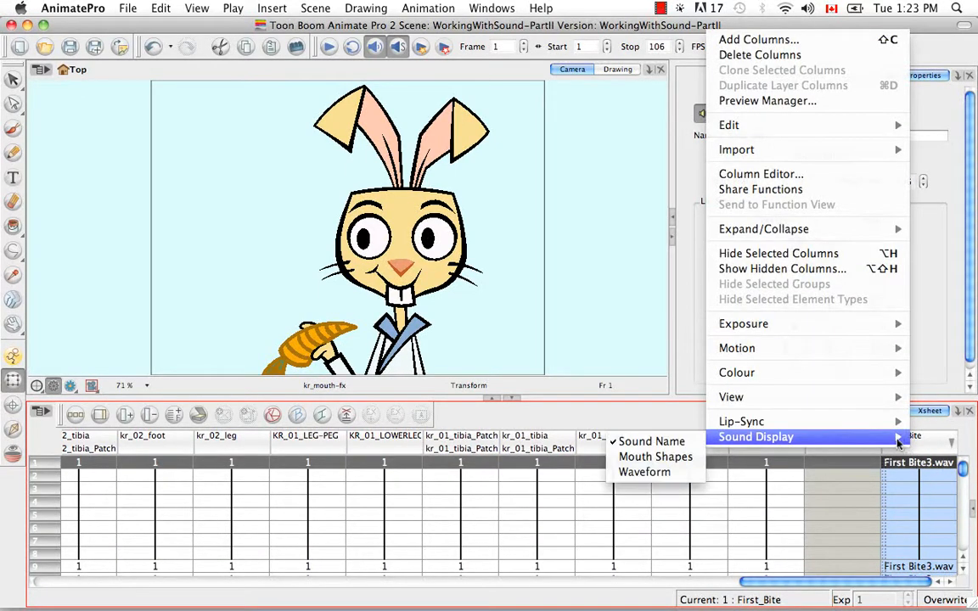
click(656, 457)
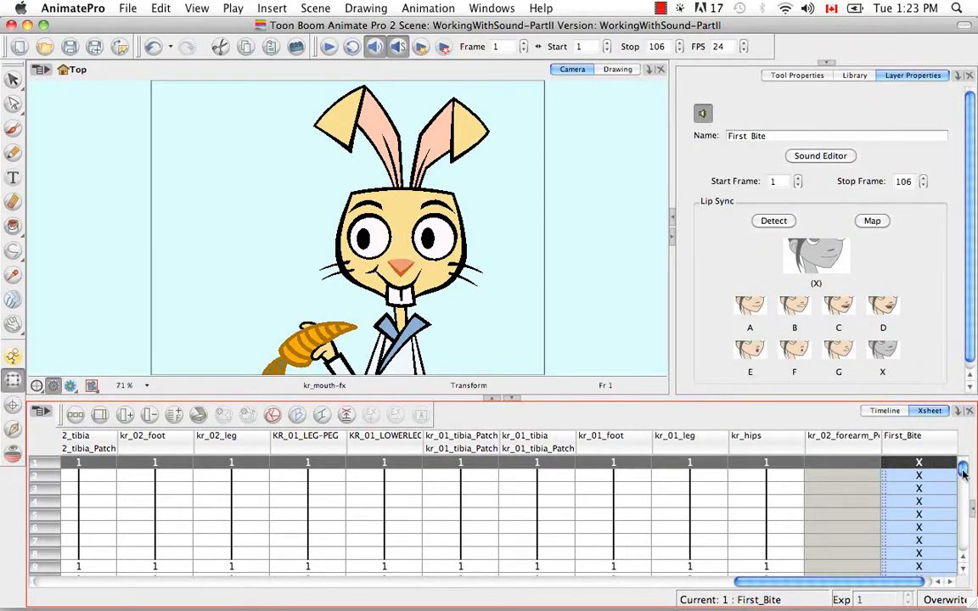
Step: Review the mouth shapes assigned along the First_Bite column and return to the Timeline
drag(963, 473, 962, 550)
drag(963, 544, 965, 469)
click(883, 411)
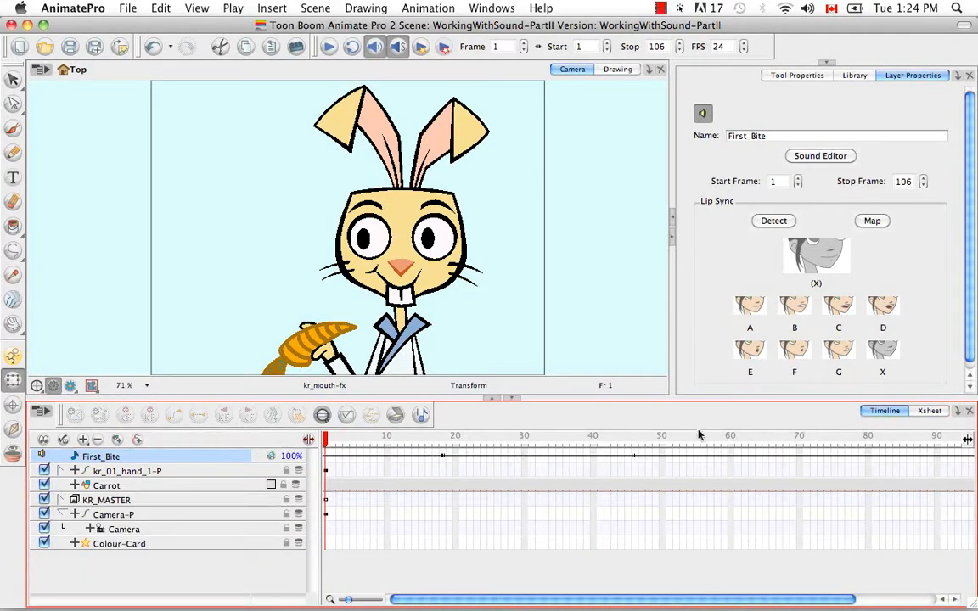
Step: Try Auto Lip-Sync Detection twice on the First_Bite sound layer with frame 26 as the current frame
click(500, 457)
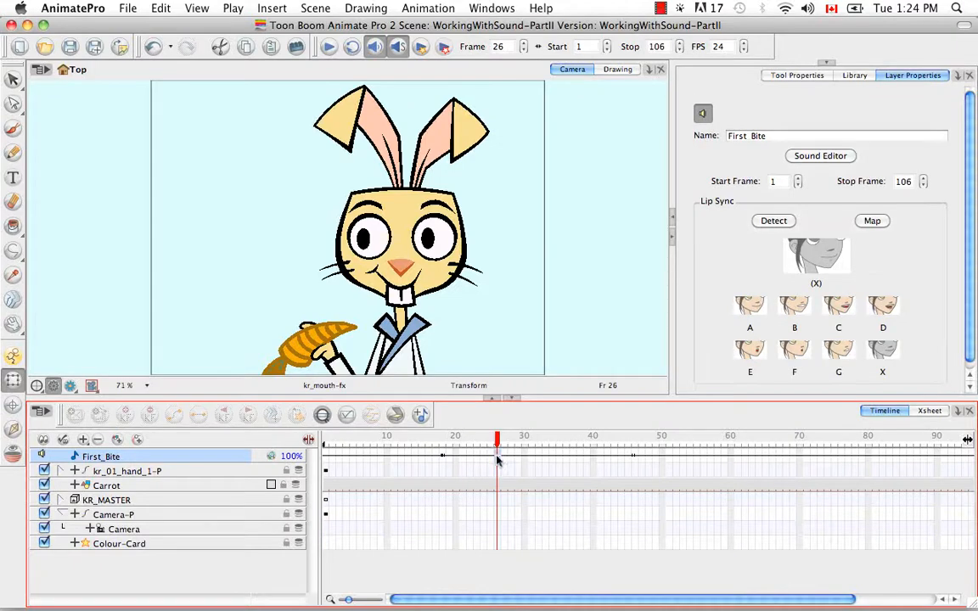
right_click(499, 459)
mouse_move(514, 461)
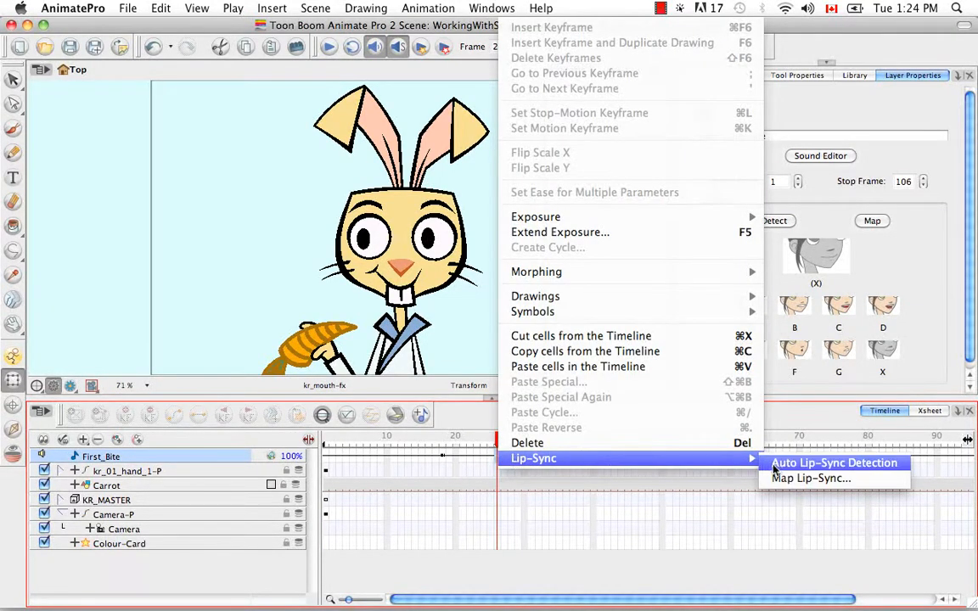
click(774, 464)
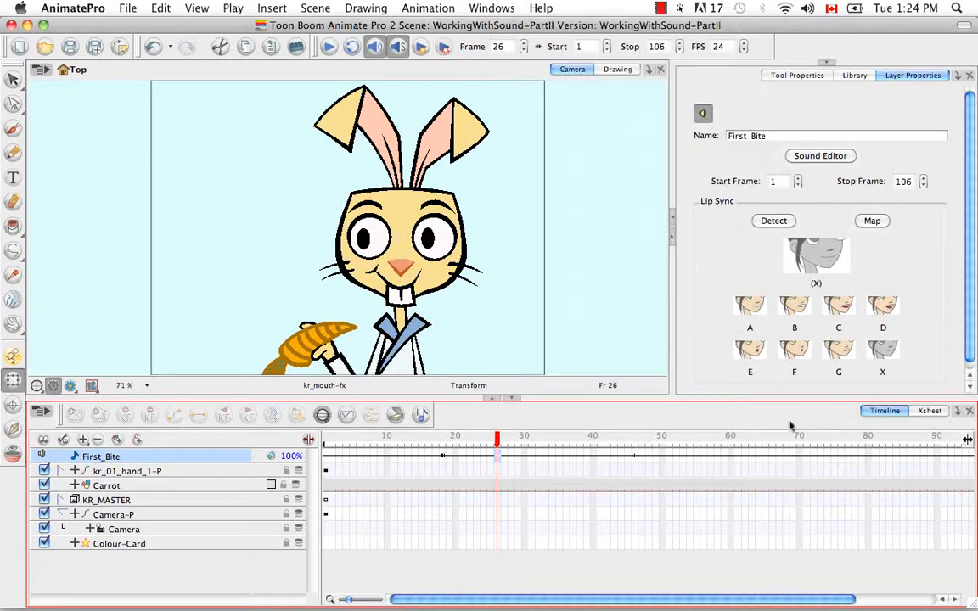
click(431, 9)
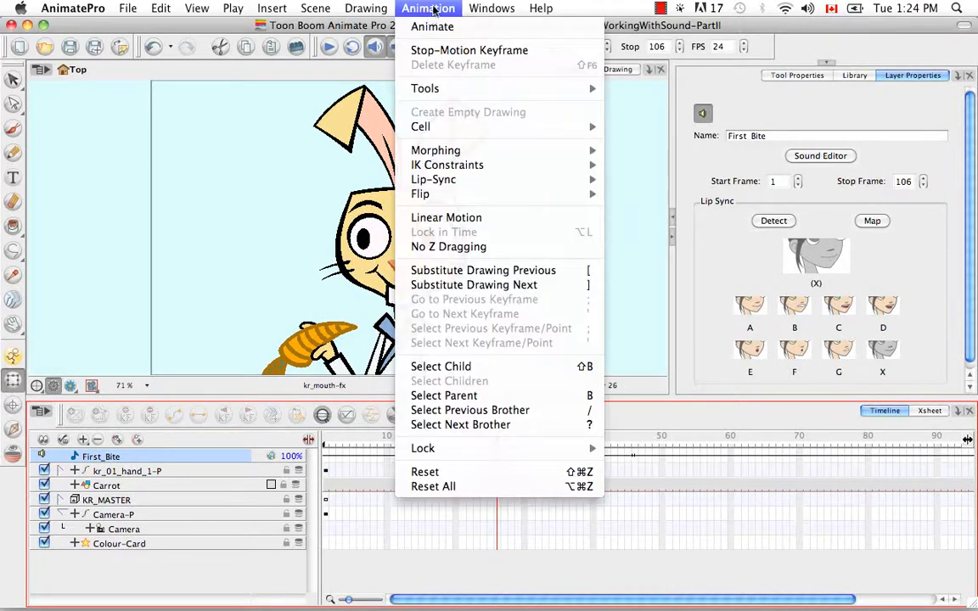
mouse_move(437, 177)
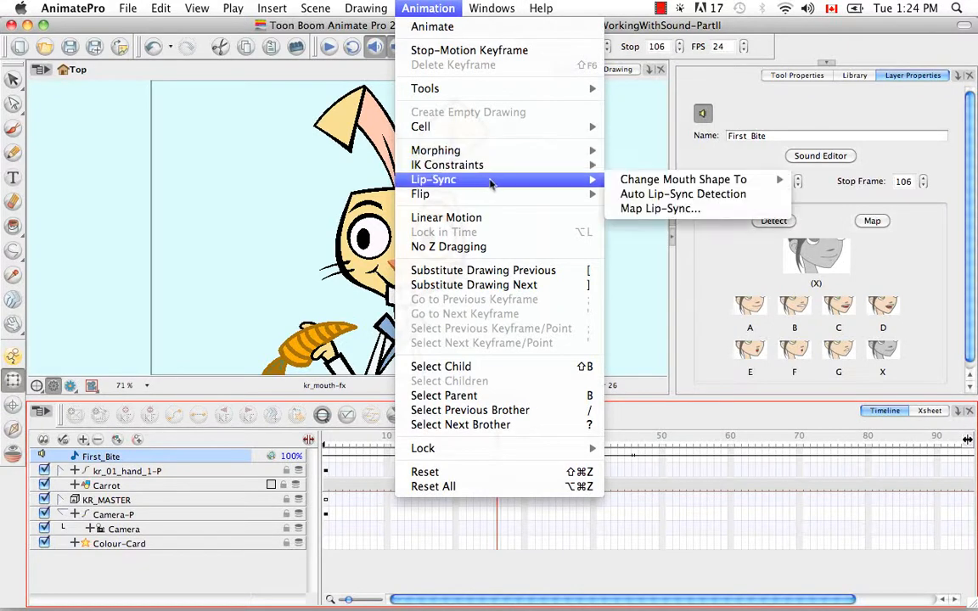
mouse_move(682, 186)
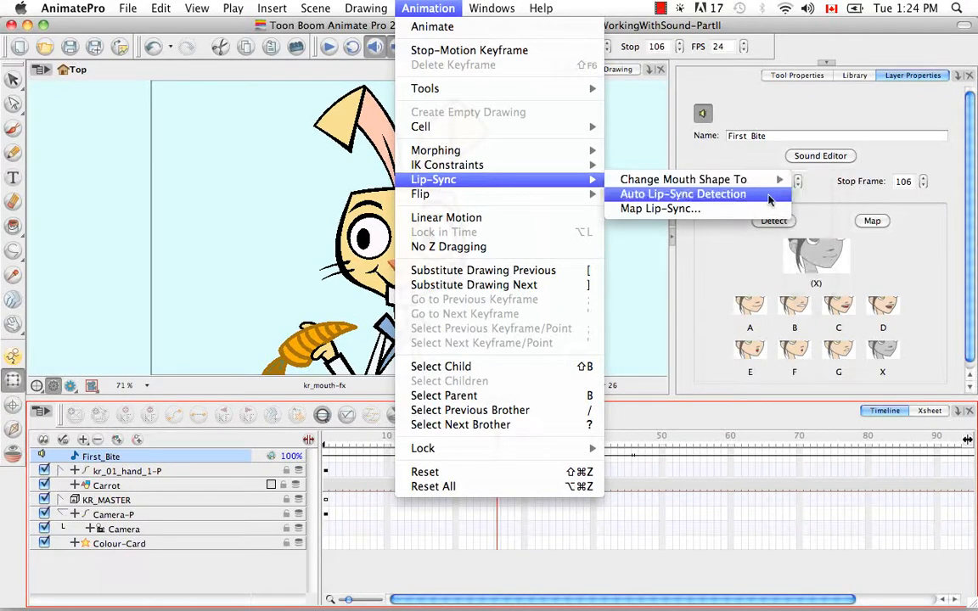
click(736, 193)
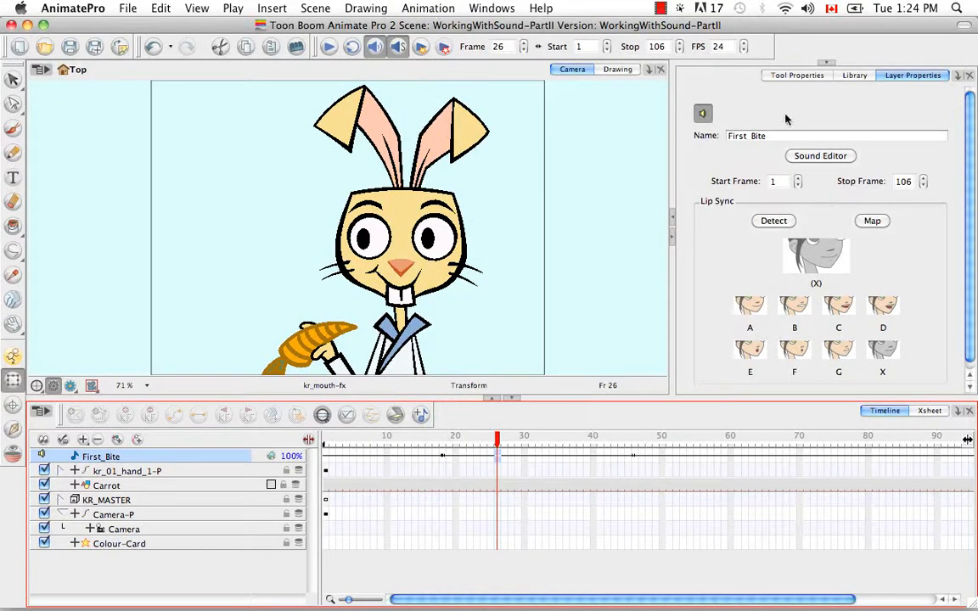
Step: Run Auto Lip-Sync Detection on the First Bite3.wav sound in the Sound Element Editor and close the editor
click(814, 157)
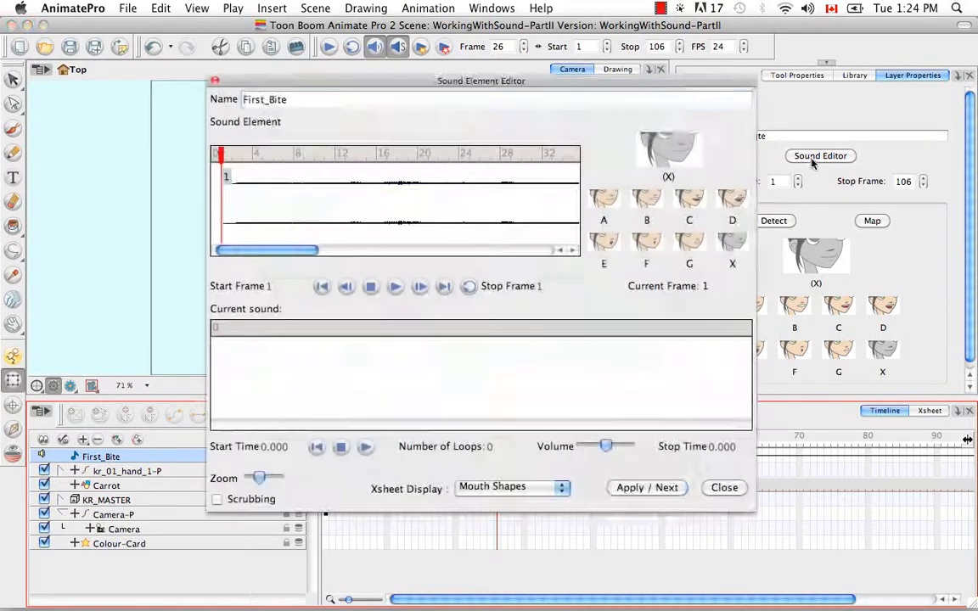
click(381, 192)
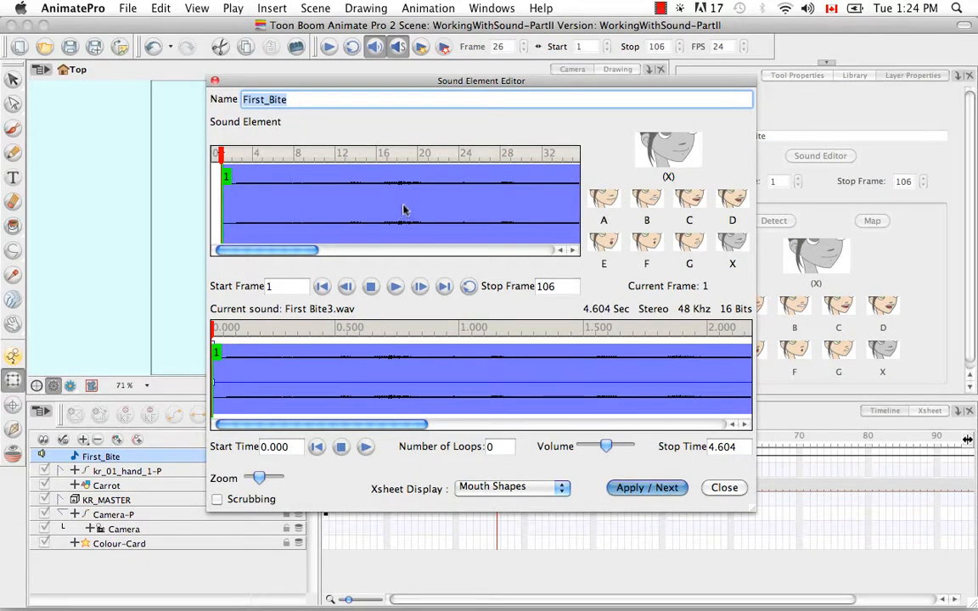
right_click(404, 211)
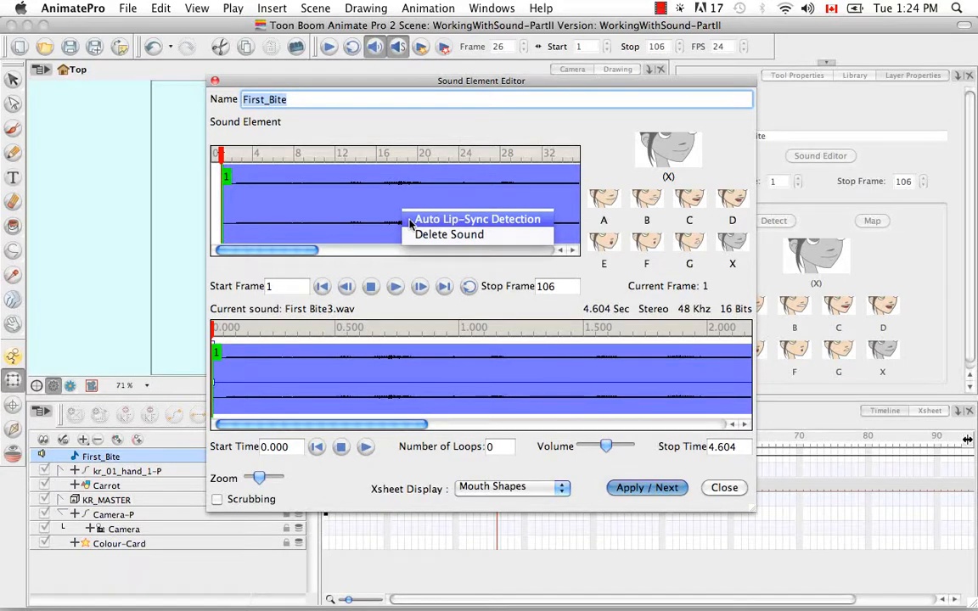
click(410, 223)
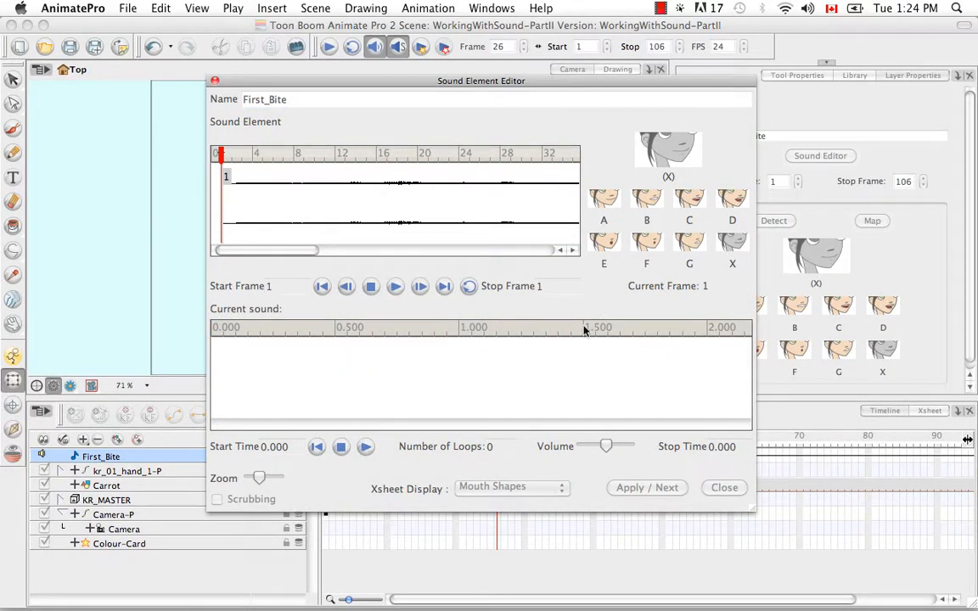
click(214, 80)
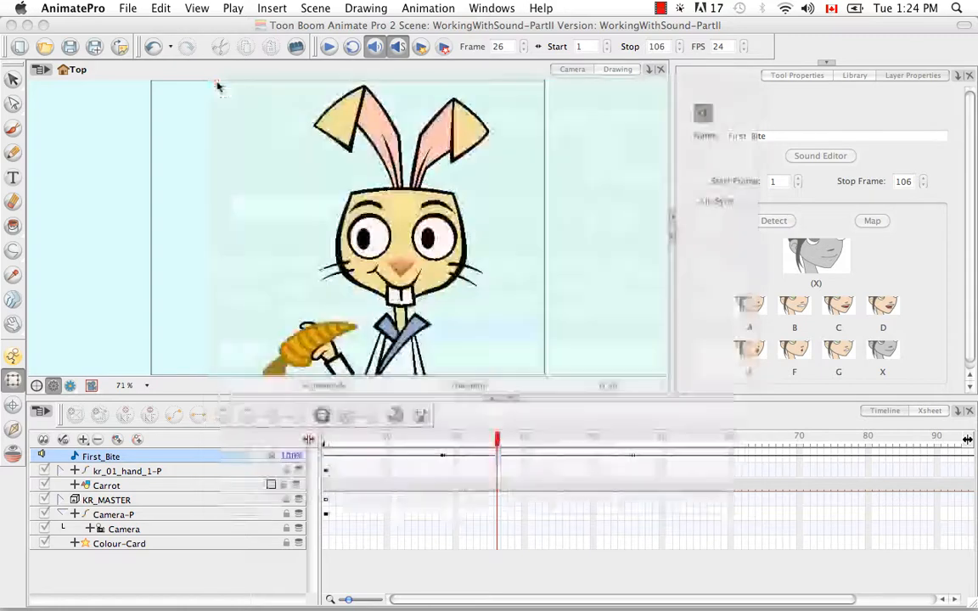
Step: Examine the detected mouth shapes down the First_Bite column in the Xsheet and return to the Timeline
click(931, 411)
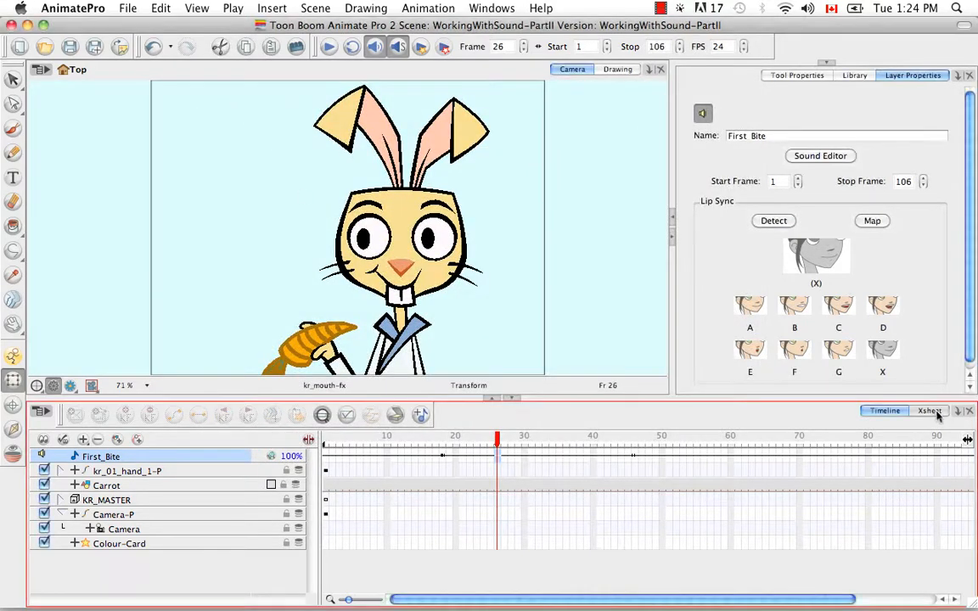
mouse_move(964, 483)
mouse_down()
mouse_move(965, 472)
mouse_move(966, 484)
mouse_up()
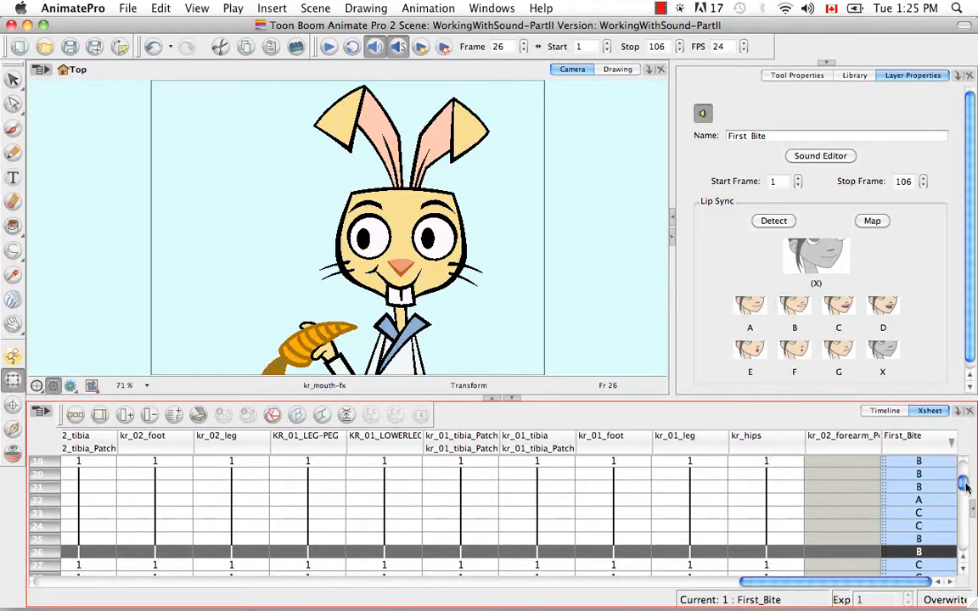
drag(965, 486, 868, 433)
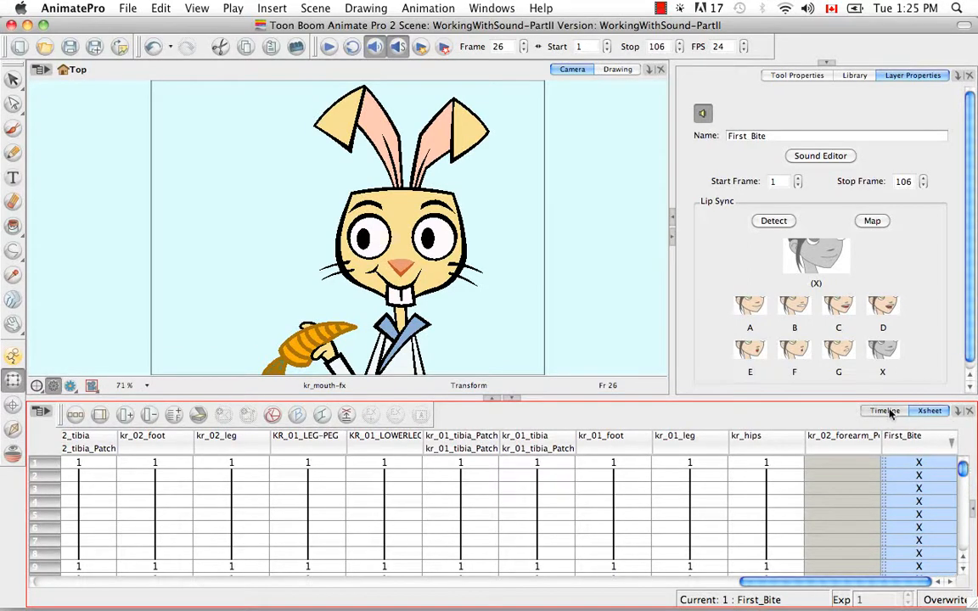
click(886, 411)
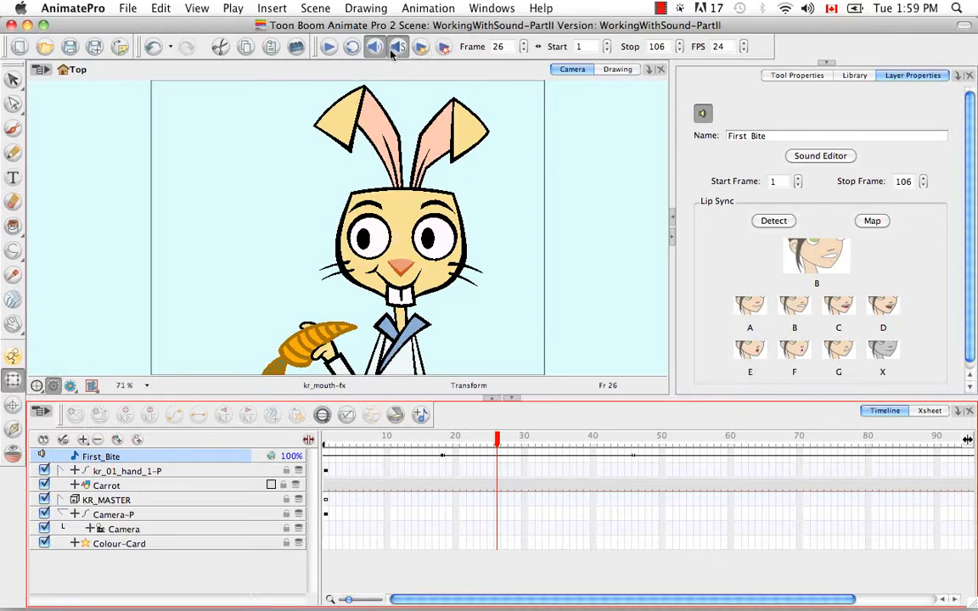
Step: Show the Timeline's layer parameters, select the rabbit's mouth drawing, and reveal its kr_mouth layer in the layer list
click(309, 440)
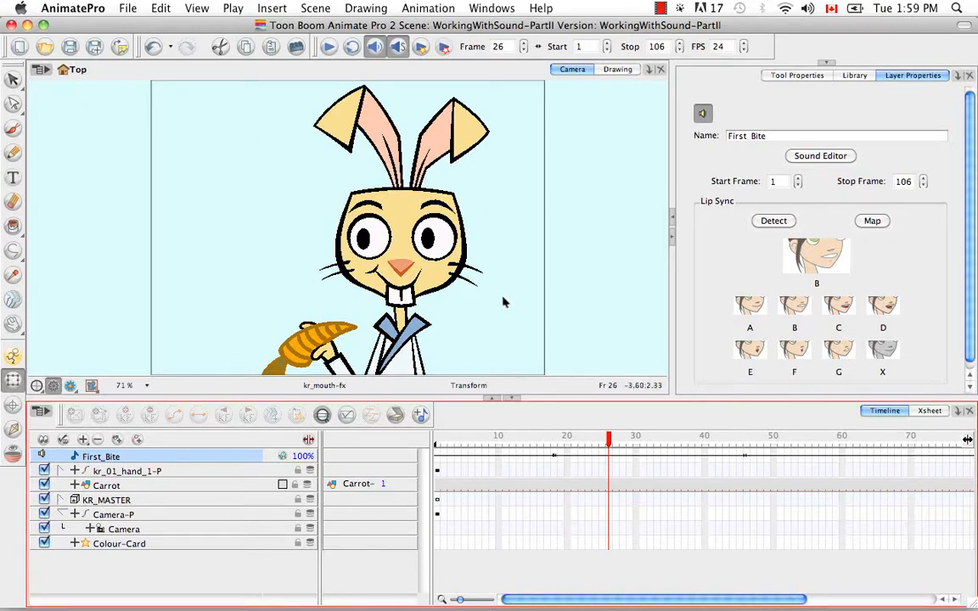
click(403, 298)
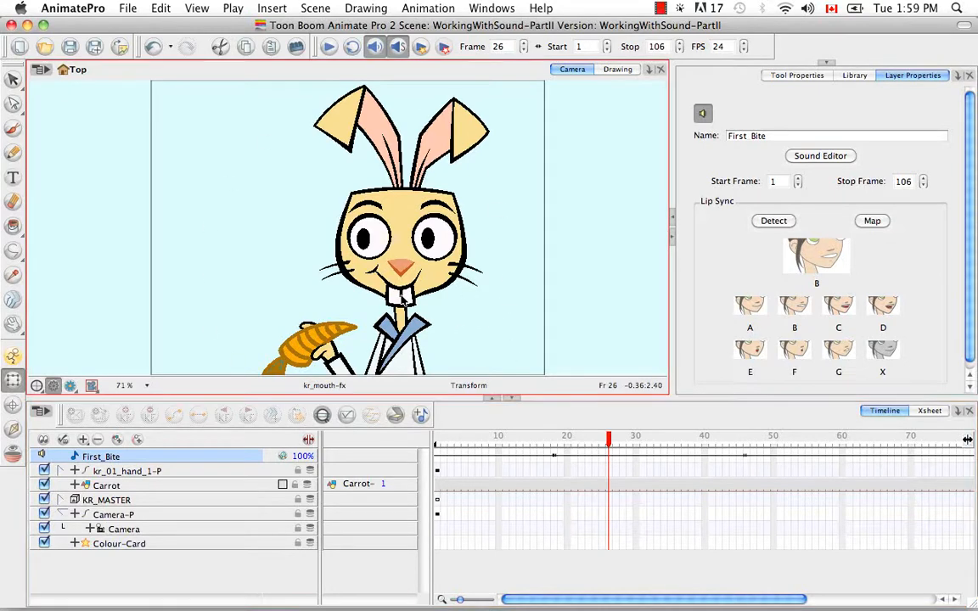
click(404, 298)
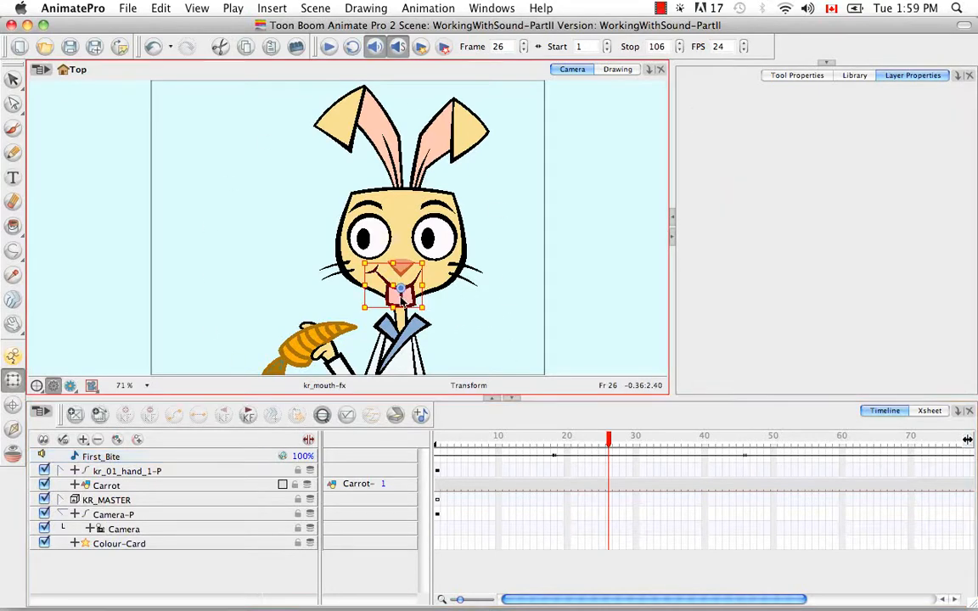
click(323, 416)
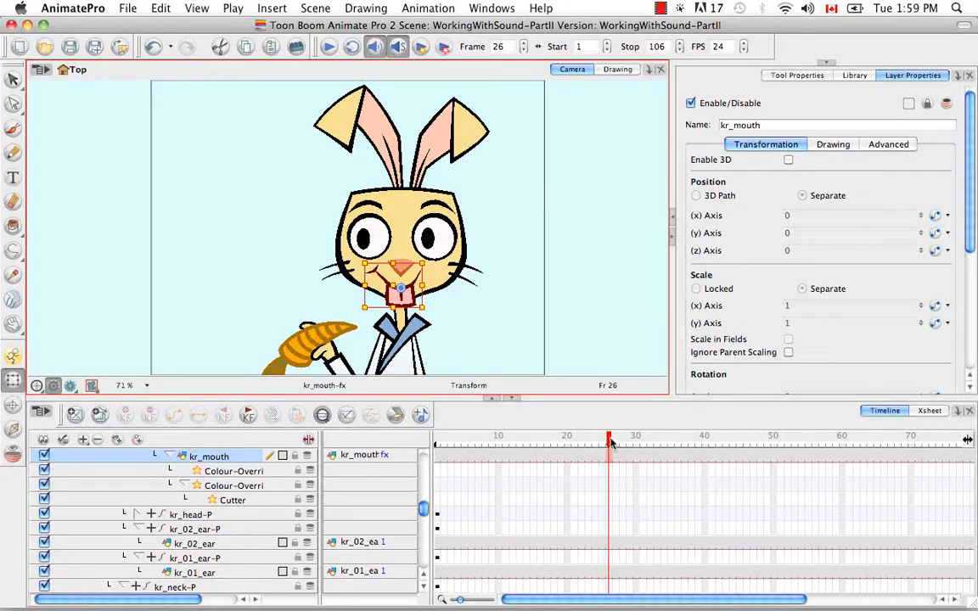
Step: Substitute the kr_mouth drawing with fe at frame 30, check the kr_mouth column in the Xsheet, and return to the Timeline
drag(610, 444, 639, 444)
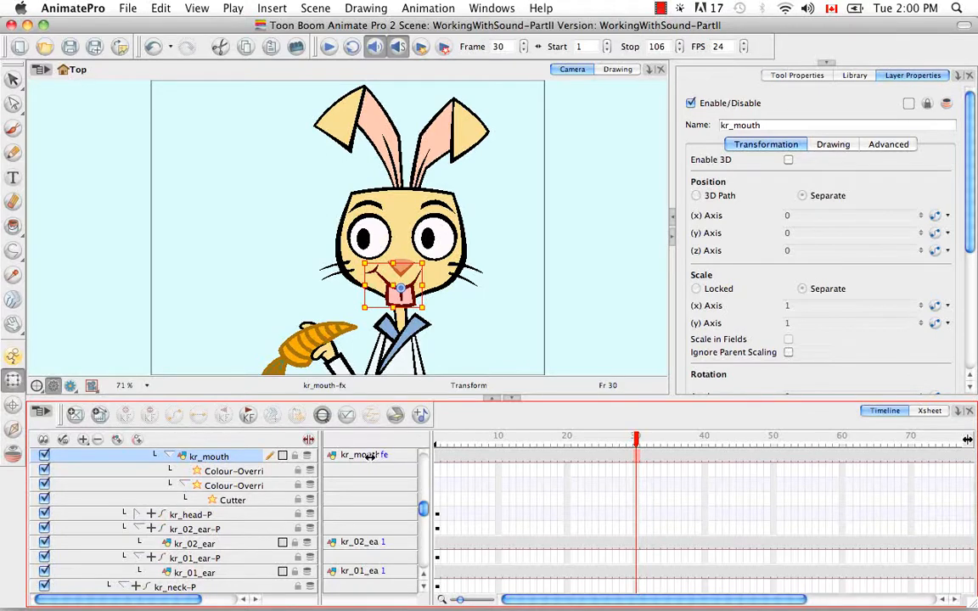
drag(369, 456, 382, 453)
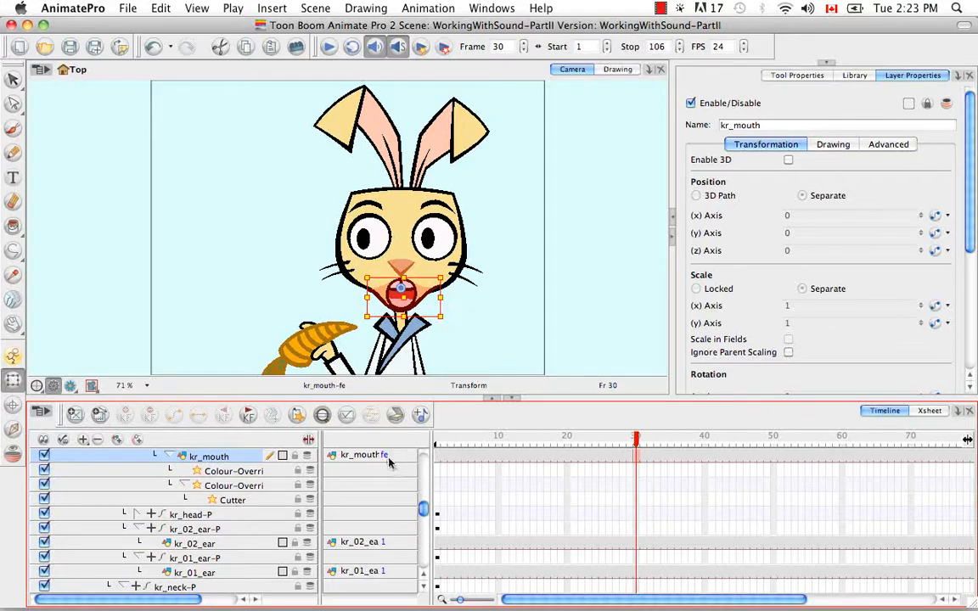
click(929, 410)
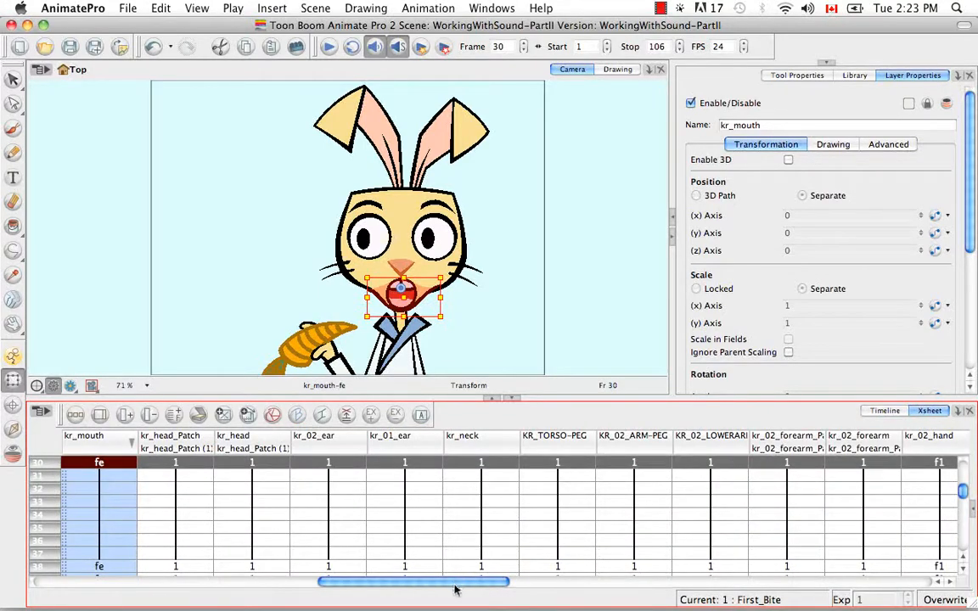
drag(454, 584, 405, 586)
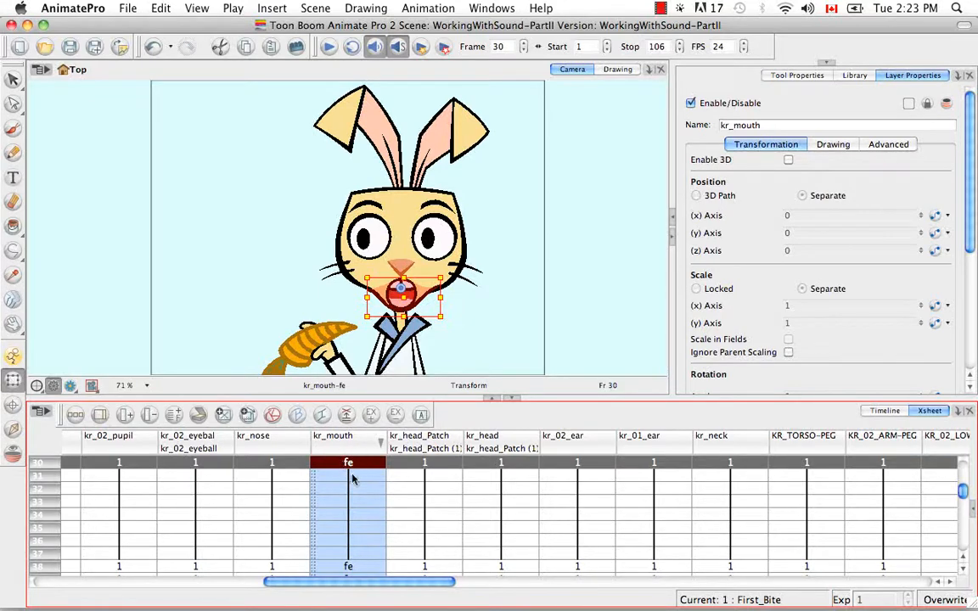
click(886, 411)
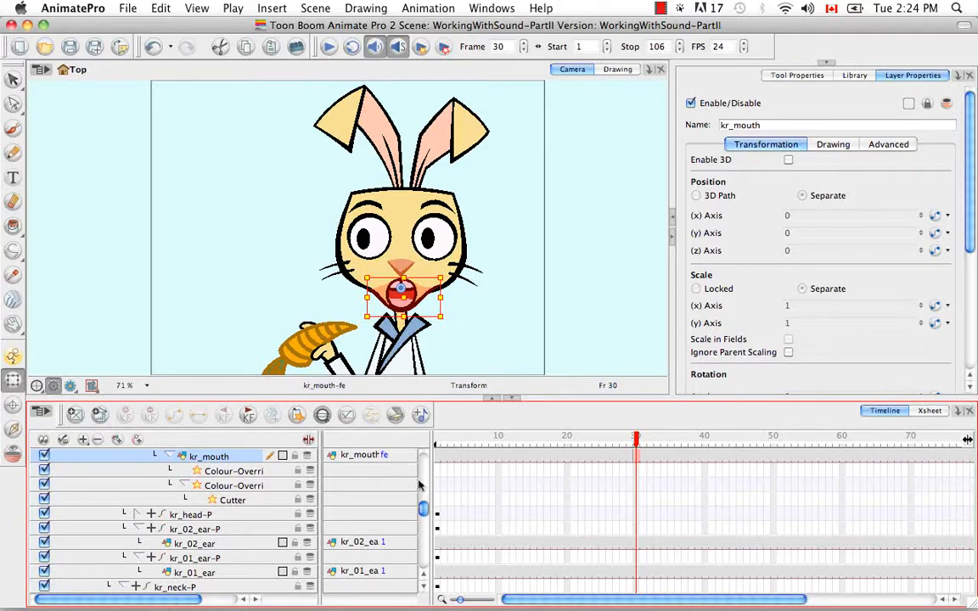
Step: Using the Library's drawing substitution, set the kr_mouth drawing to fb at frame 42 and fg at frame 38
click(855, 76)
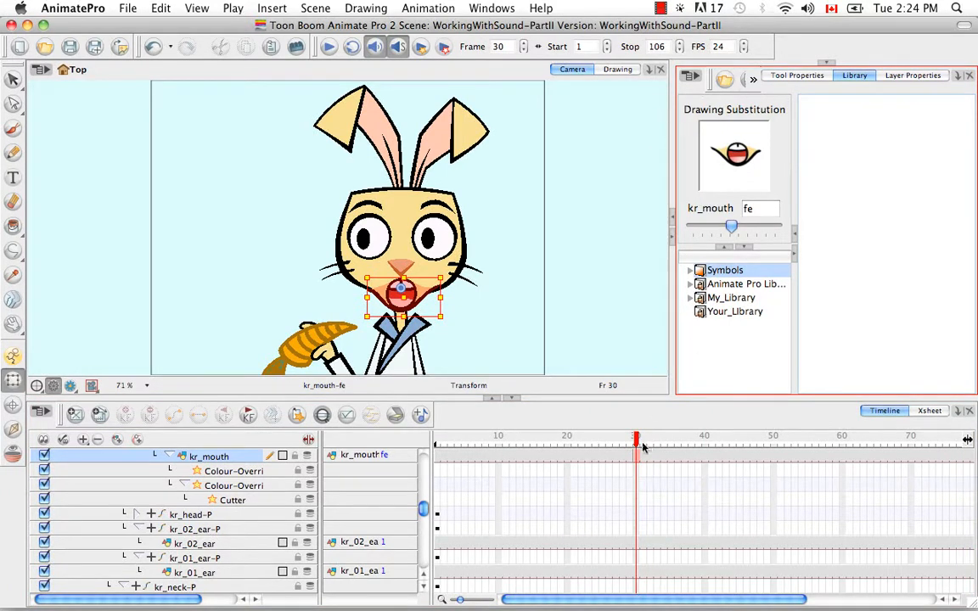
drag(639, 441, 719, 442)
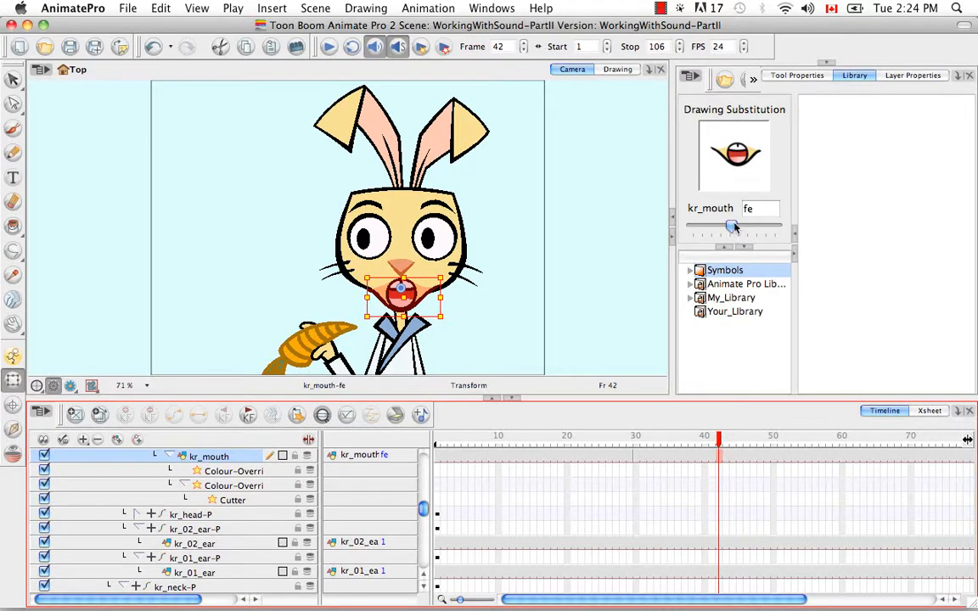
mouse_move(735, 226)
mouse_down()
mouse_move(748, 222)
mouse_move(723, 226)
mouse_up()
mouse_move(717, 446)
mouse_down()
mouse_move(642, 438)
mouse_move(736, 439)
mouse_move(622, 439)
mouse_move(705, 439)
mouse_move(691, 438)
mouse_up()
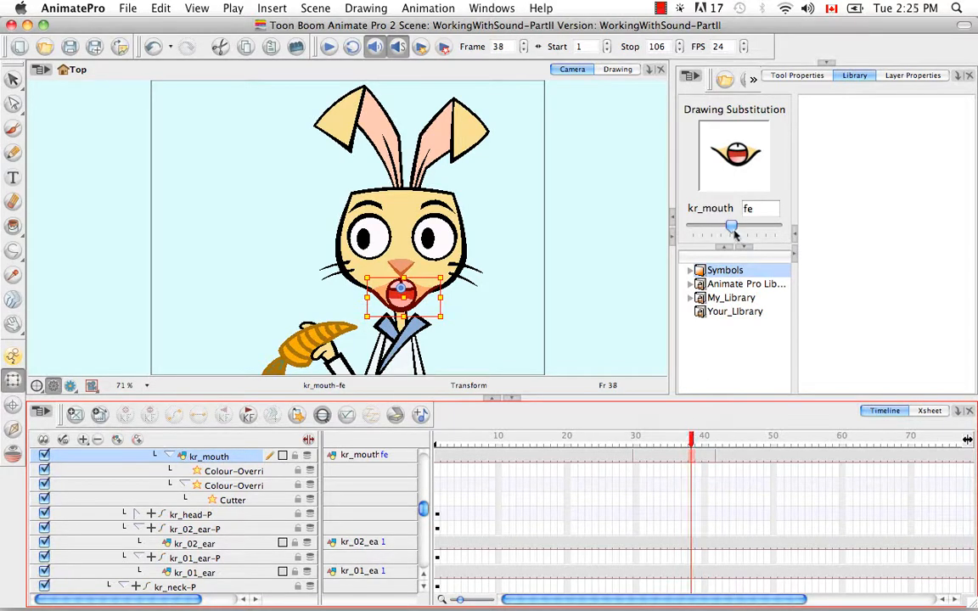
drag(732, 229, 736, 231)
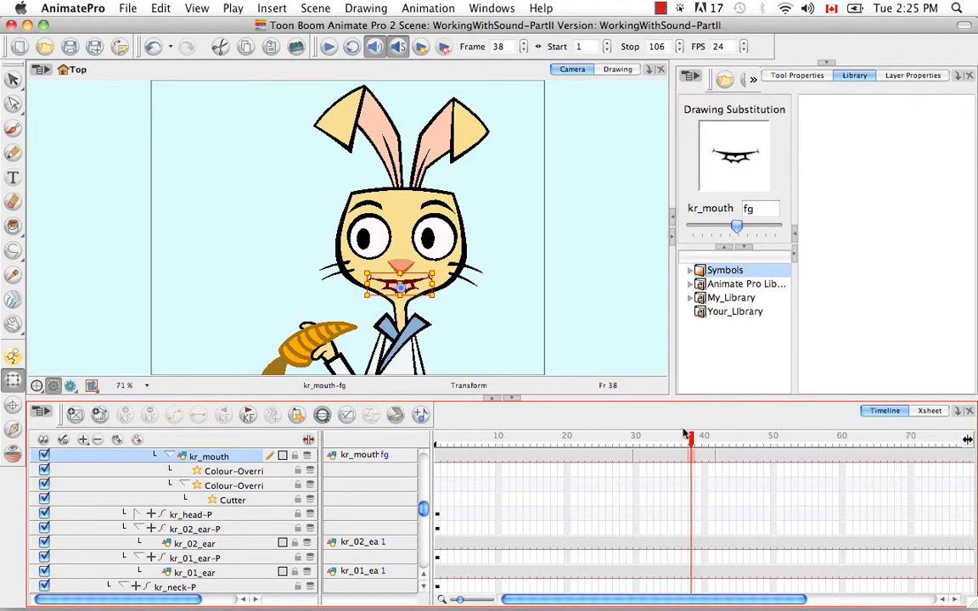
Step: Scrub the Timeline between frames 29 and 44 to check the substituted mouth drawings
mouse_move(686, 435)
mouse_down()
mouse_move(723, 437)
mouse_move(638, 437)
mouse_move(733, 437)
mouse_move(628, 438)
mouse_move(655, 445)
mouse_up()
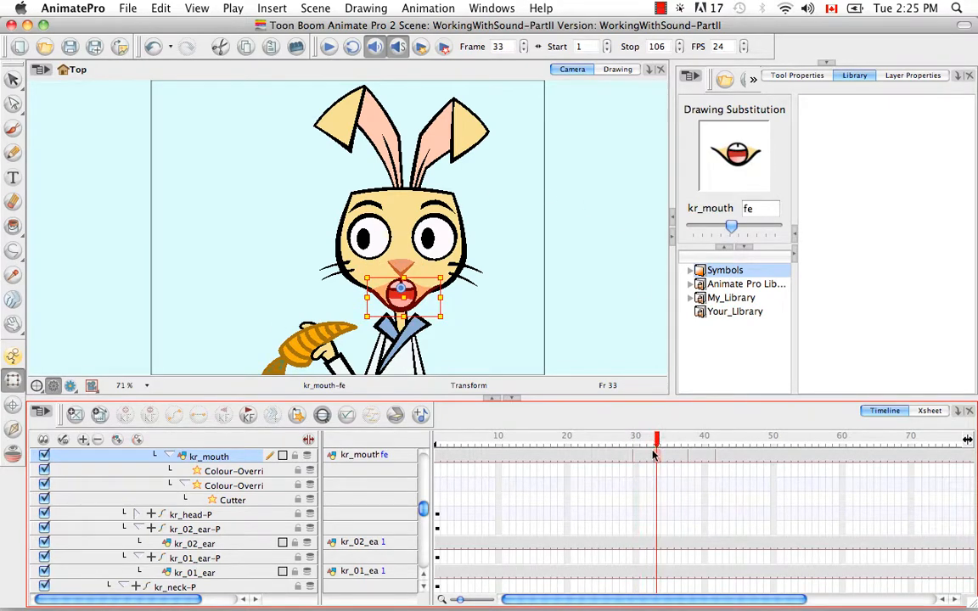
mouse_move(659, 443)
mouse_down()
mouse_move(719, 441)
mouse_move(627, 443)
mouse_move(733, 447)
mouse_up()
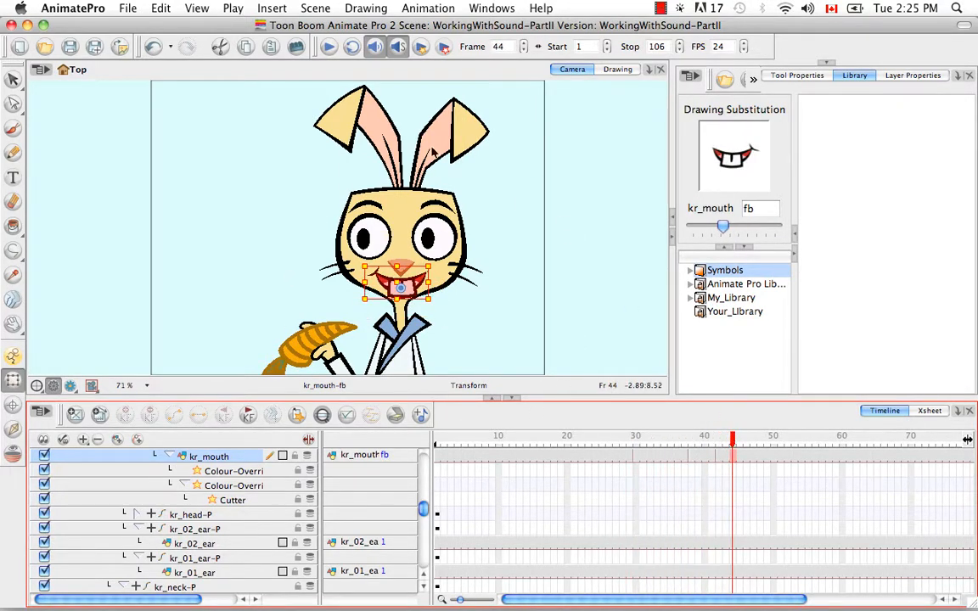
click(631, 442)
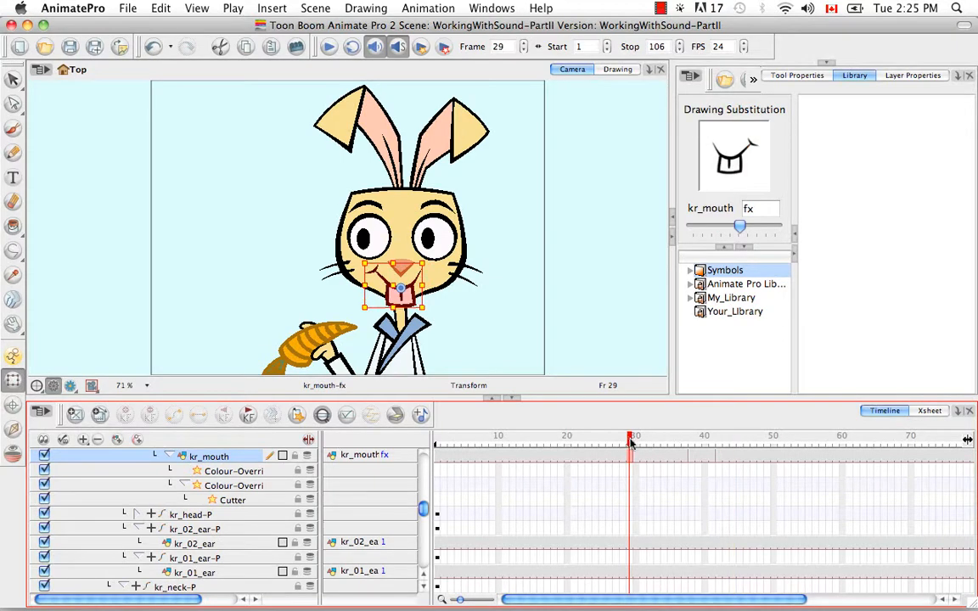
Step: Set the kr_mouth drawing to fb at frame 55 and to fd at frame 47
drag(631, 442, 809, 438)
mouse_move(723, 227)
mouse_down()
mouse_move(739, 229)
mouse_move(724, 236)
mouse_up()
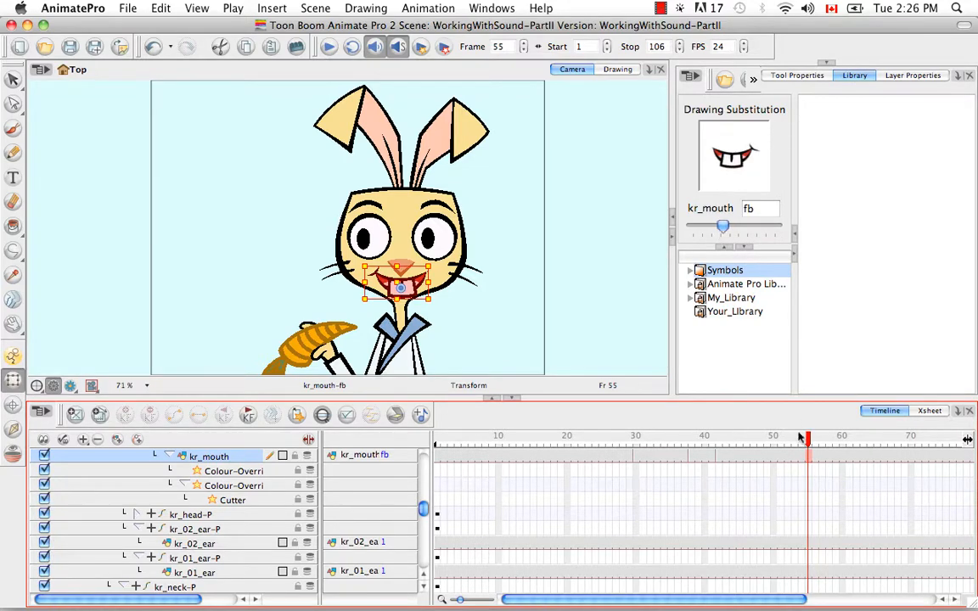
mouse_move(802, 440)
mouse_down()
mouse_move(808, 447)
mouse_move(722, 442)
mouse_move(756, 443)
mouse_up()
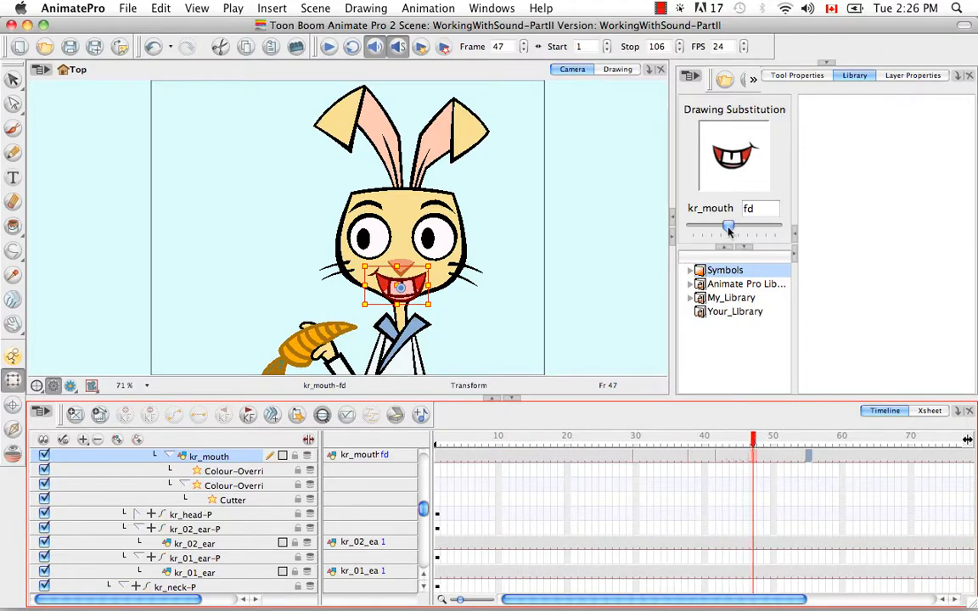
drag(728, 229, 726, 230)
Step: Substitute the kr_mouth drawing with fd at frame 17 and with fa at frame 23
mouse_move(753, 440)
mouse_down()
mouse_move(788, 440)
mouse_move(459, 441)
mouse_move(560, 441)
mouse_move(551, 449)
mouse_up()
mouse_move(740, 227)
mouse_down()
mouse_move(752, 228)
mouse_move(728, 230)
mouse_up()
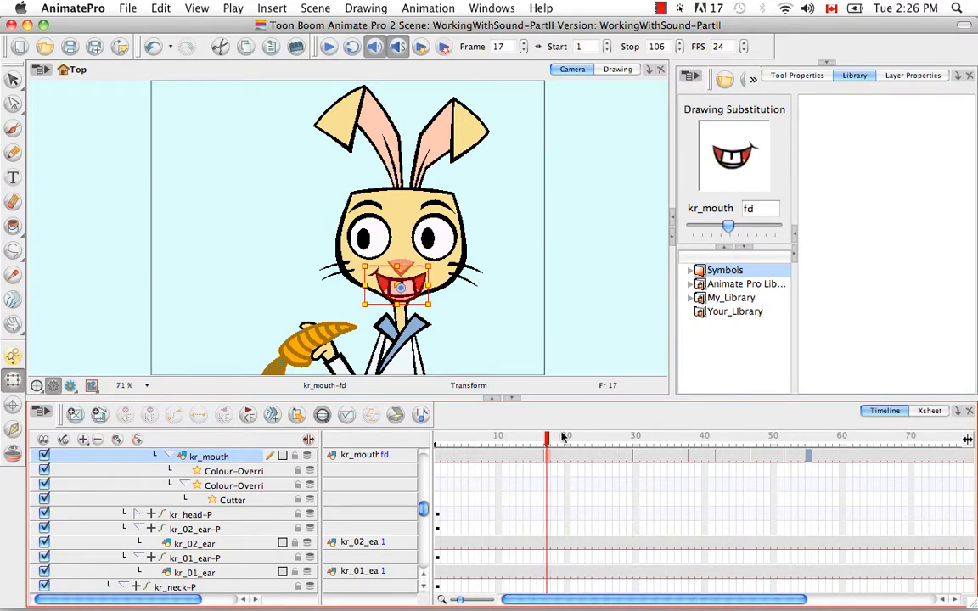
drag(563, 436, 588, 446)
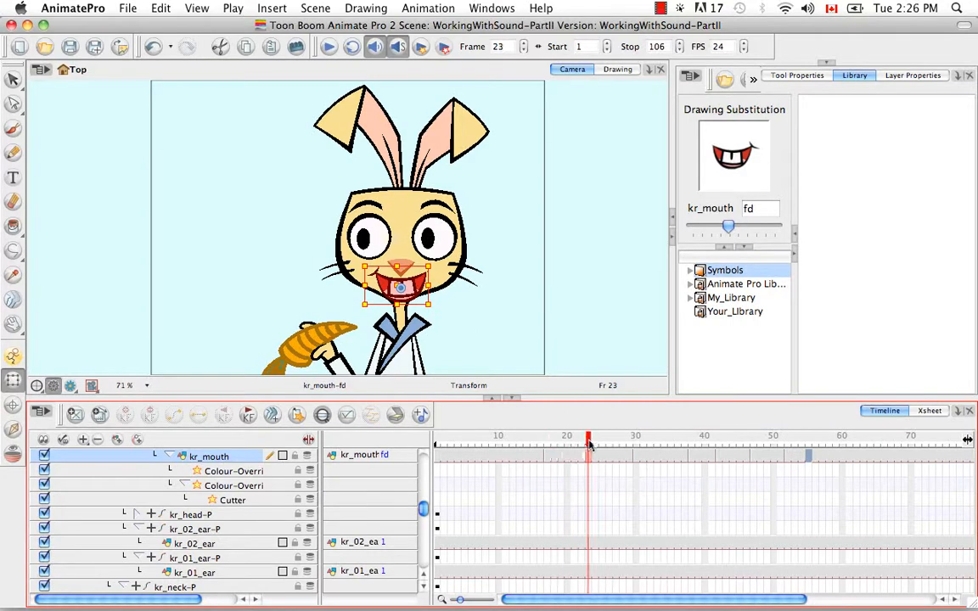
drag(732, 229, 723, 226)
Step: Substitute the kr_mouth drawing with fb at frame 26 and with fc at frame 30
mouse_move(588, 441)
mouse_down()
mouse_move(623, 446)
mouse_move(609, 445)
mouse_up()
drag(722, 227, 725, 227)
mouse_move(613, 442)
mouse_down()
mouse_move(574, 443)
mouse_move(642, 443)
mouse_move(609, 443)
mouse_move(639, 452)
mouse_up()
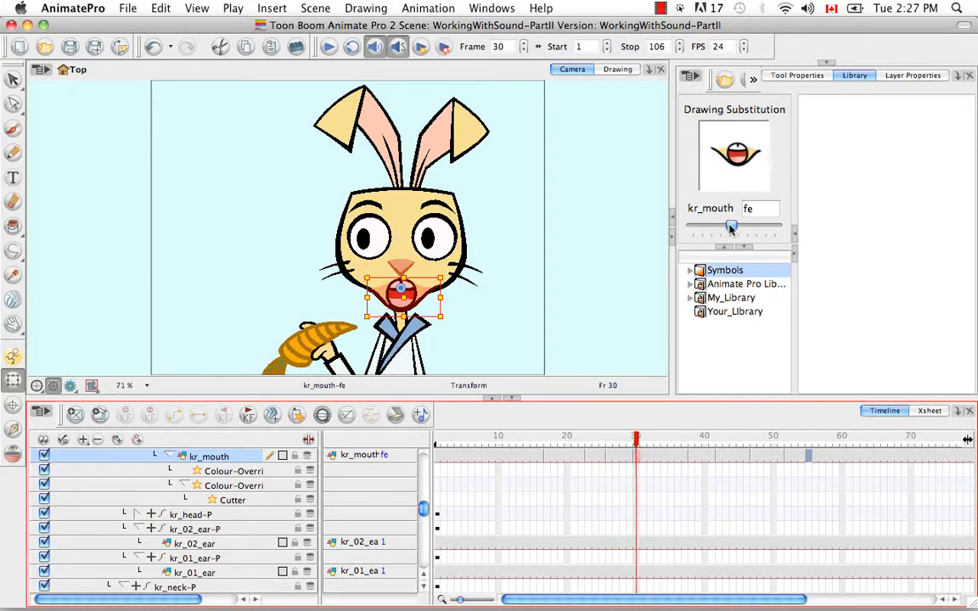
drag(731, 228, 728, 227)
Step: Shorten the scene's playback range so that it stops at frame 55
mouse_move(641, 442)
mouse_down()
mouse_move(777, 442)
mouse_move(485, 443)
mouse_up()
drag(673, 598, 896, 581)
drag(939, 449, 627, 454)
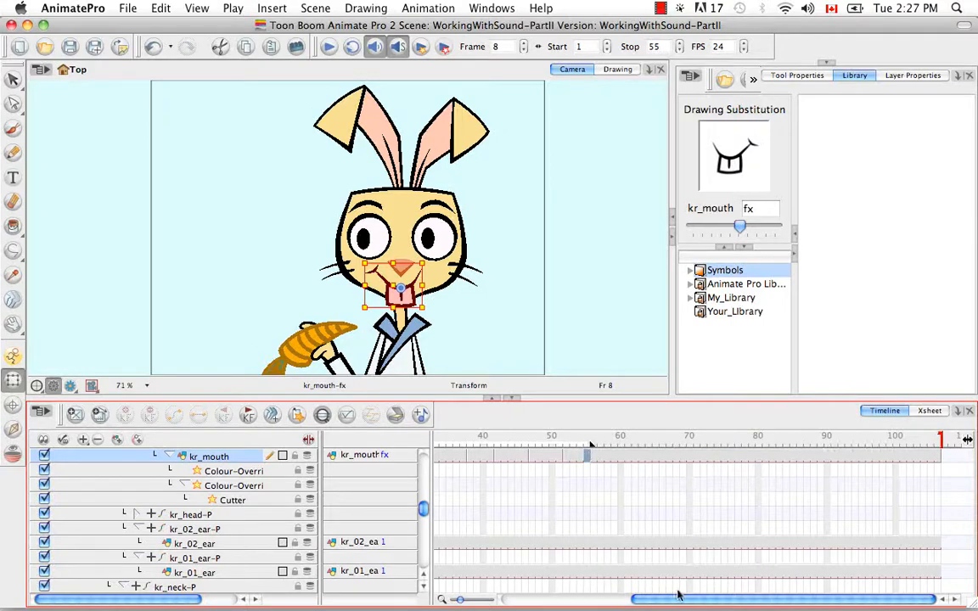
drag(684, 589, 513, 589)
Step: Play the scene in a loop with sound from frame 1 to preview the lip-sync, and stop the playback
drag(497, 436, 436, 437)
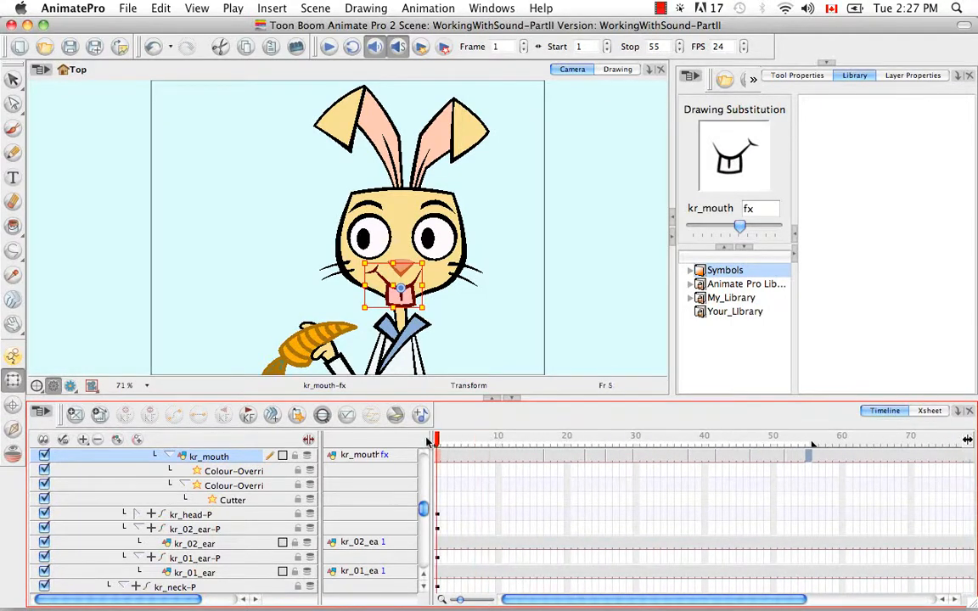
click(328, 48)
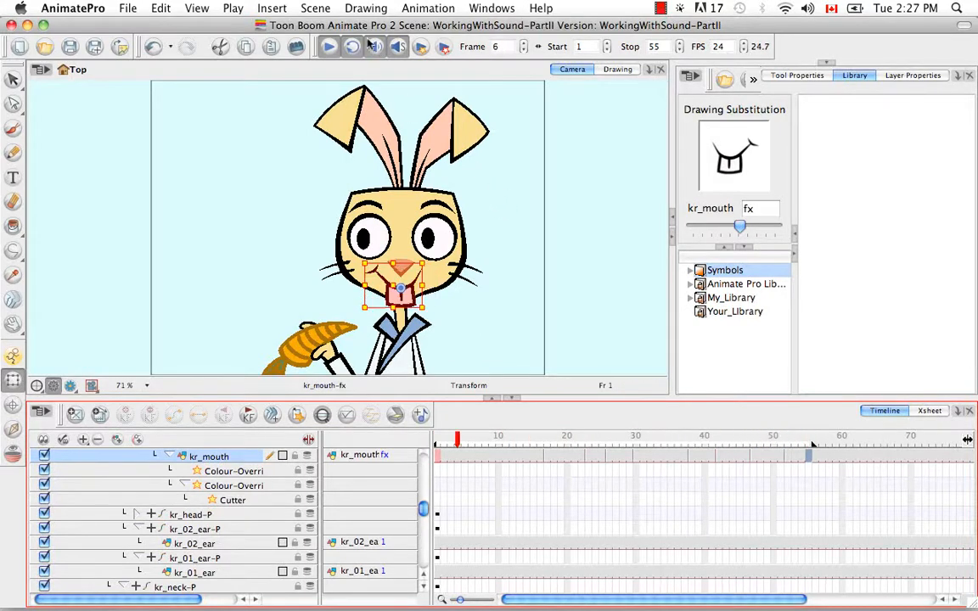
click(328, 49)
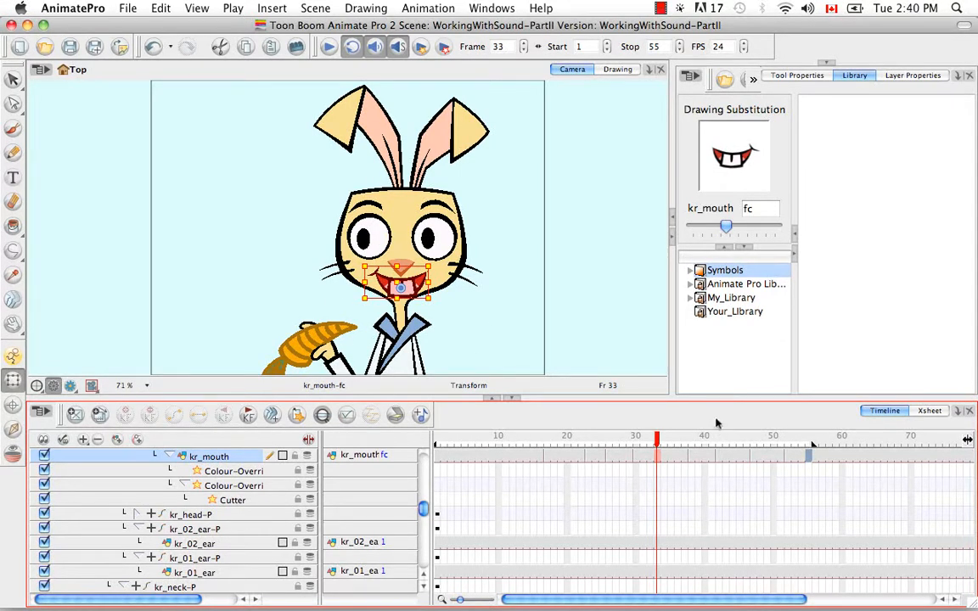
Step: Compare the kr_mouth drawings with the mouth shapes in the First_Bite column of the Xsheet and return to the Timeline
click(927, 411)
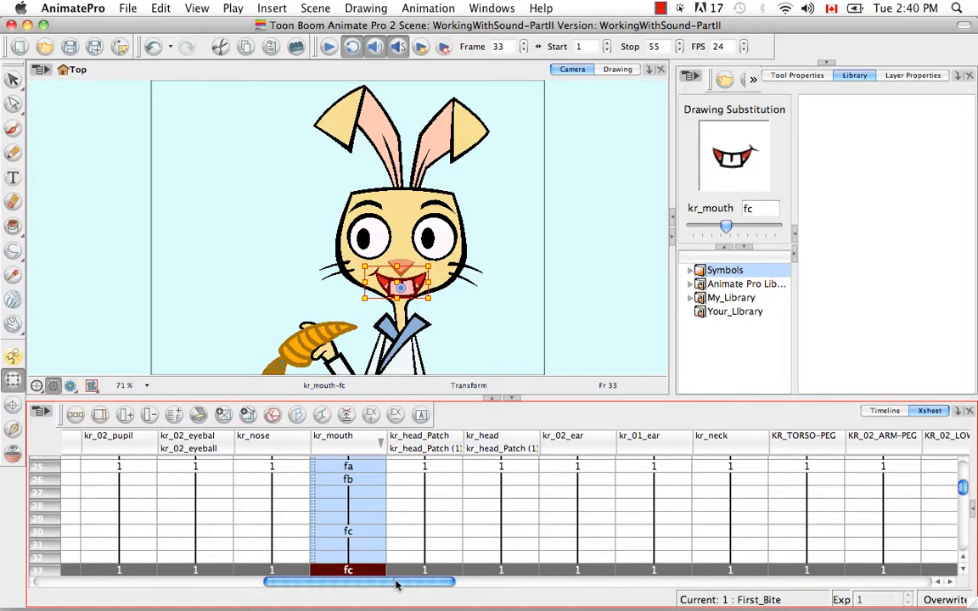
drag(397, 584, 898, 592)
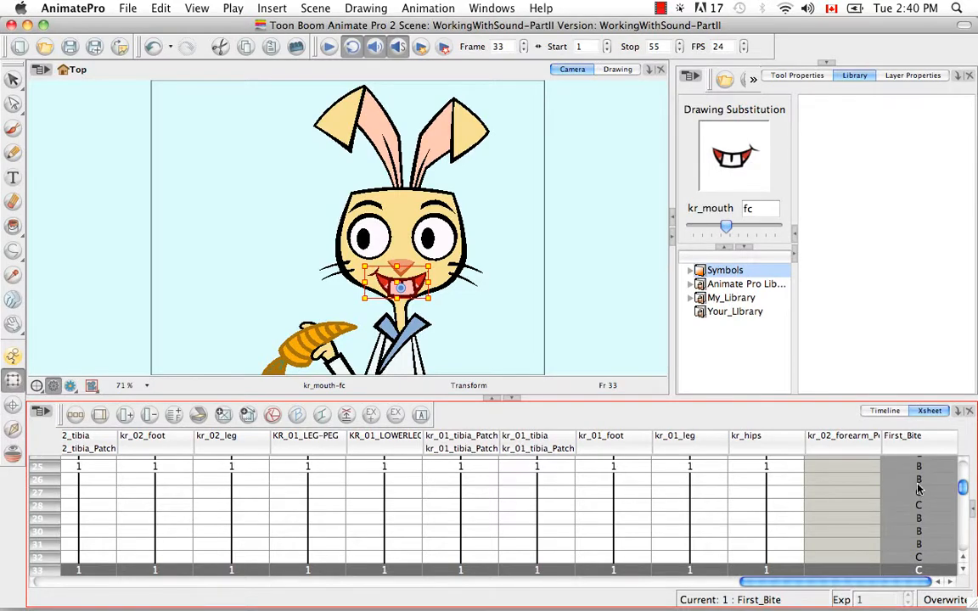
click(886, 412)
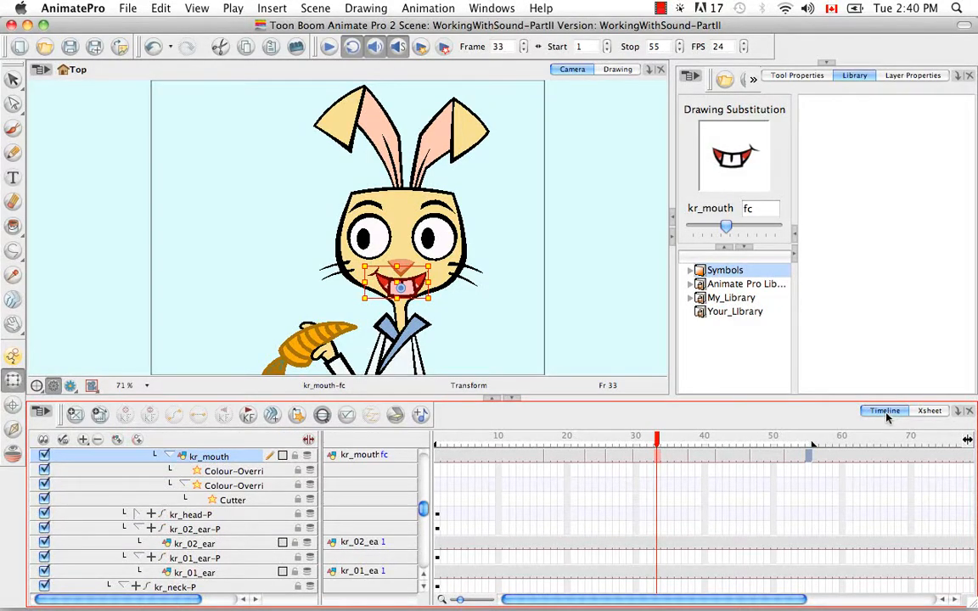
Step: Select the First_Bite sound layer in the Timeline and make frame 28 the current frame
scroll(429, 480, up, 1)
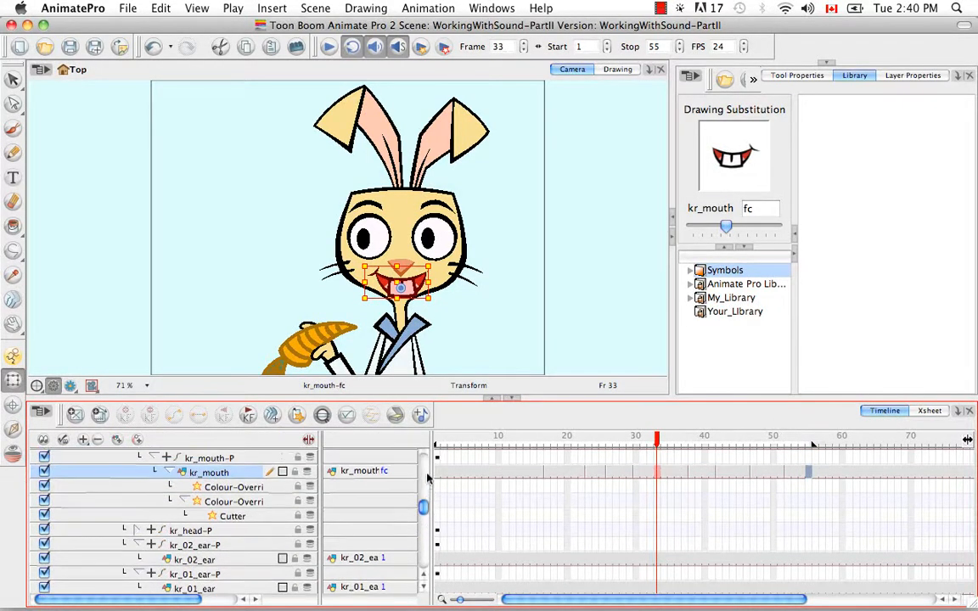
scroll(429, 479, up, 10)
click(206, 457)
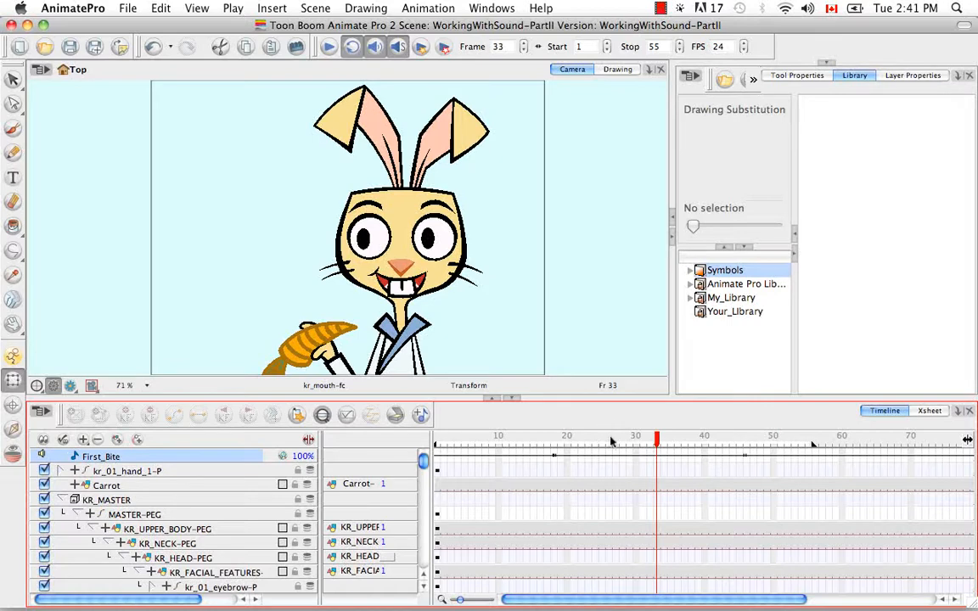
click(621, 455)
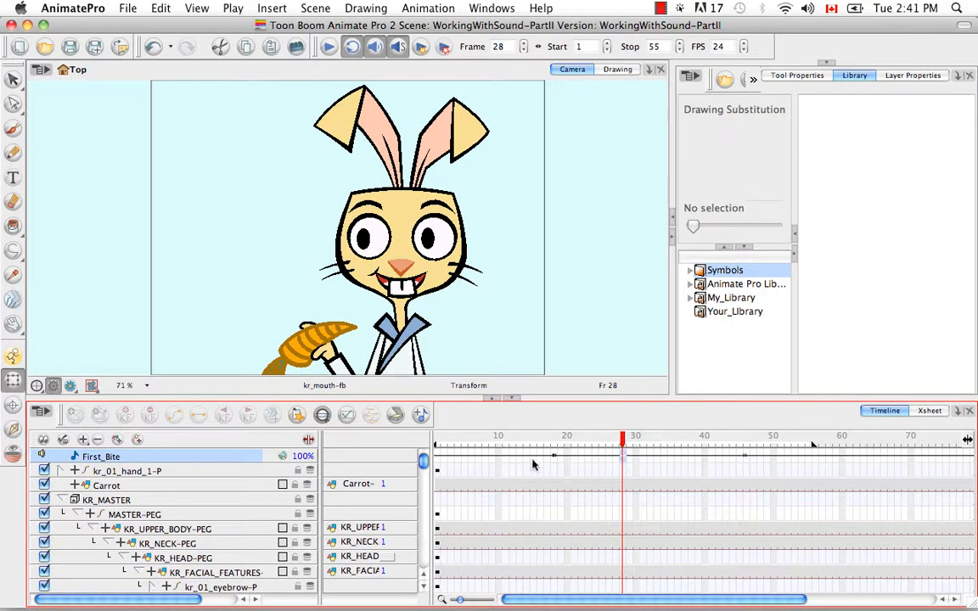
Step: Look through the Lip-Sync commands available for the First_Bite sound layer
right_click(621, 456)
mouse_move(625, 459)
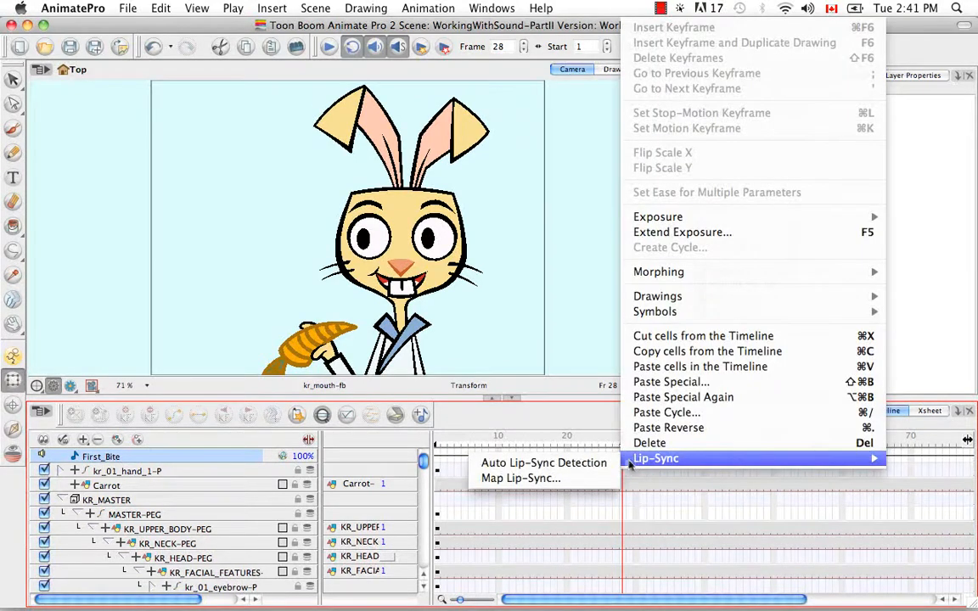
click(606, 424)
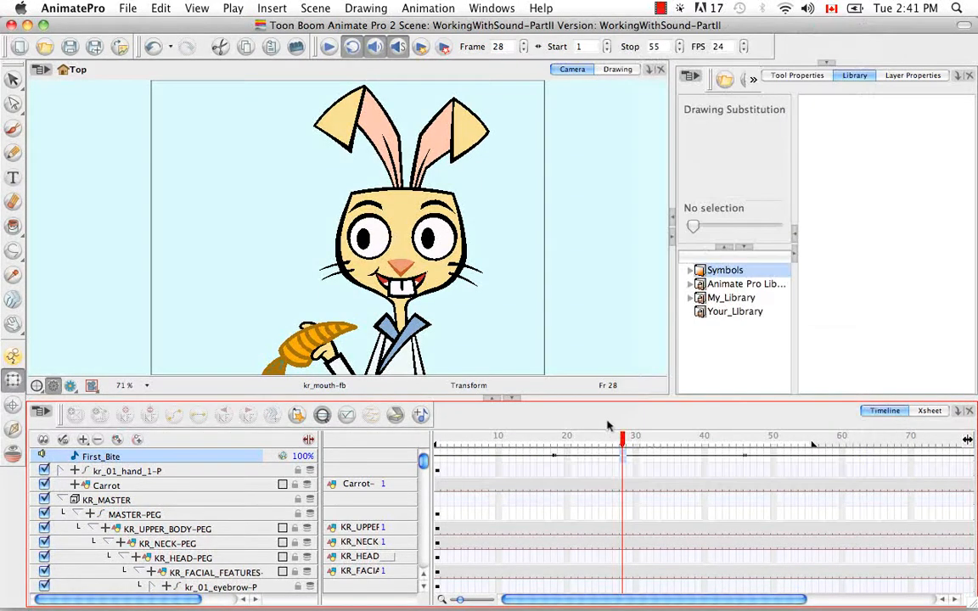
click(429, 9)
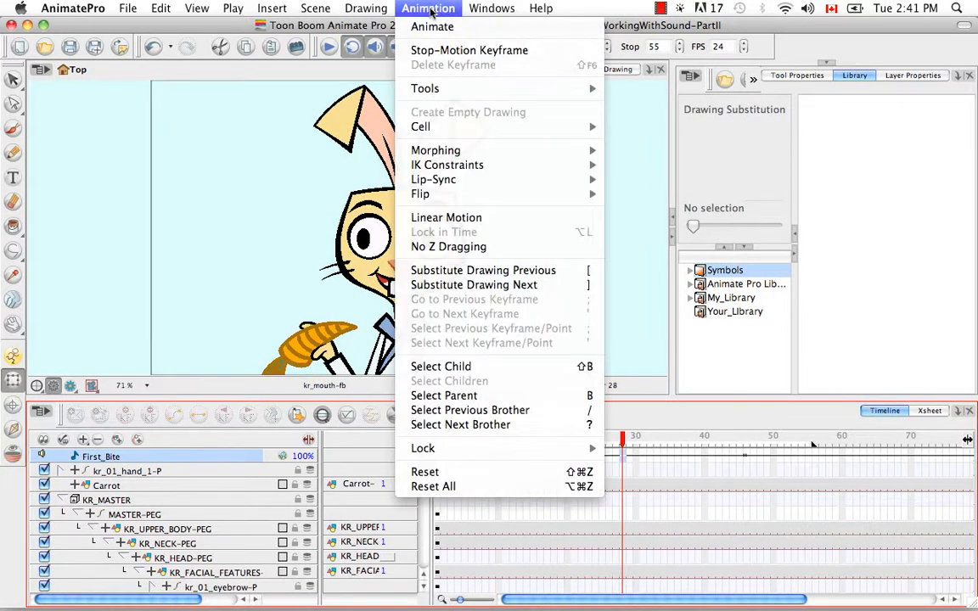
mouse_move(493, 181)
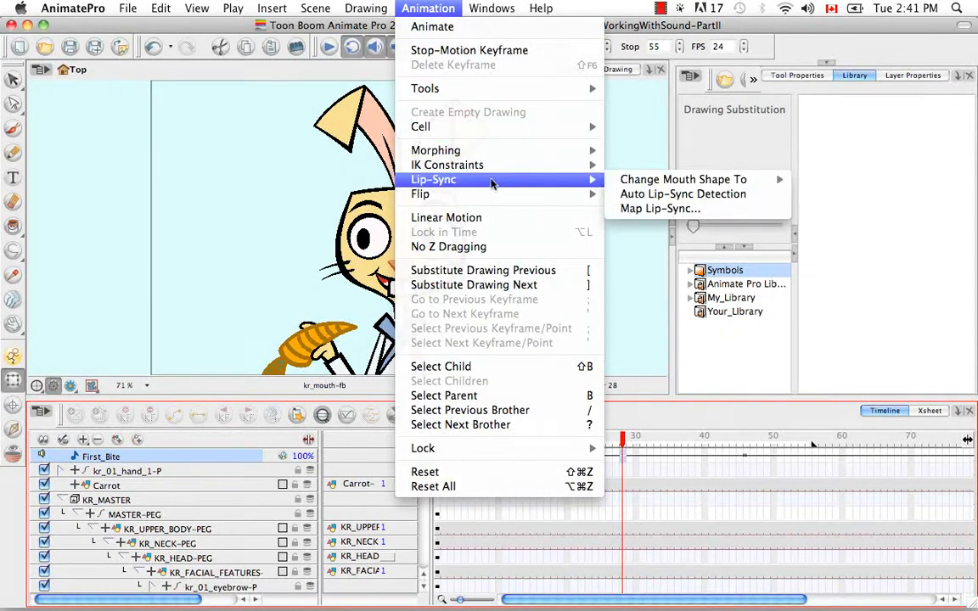
click(679, 193)
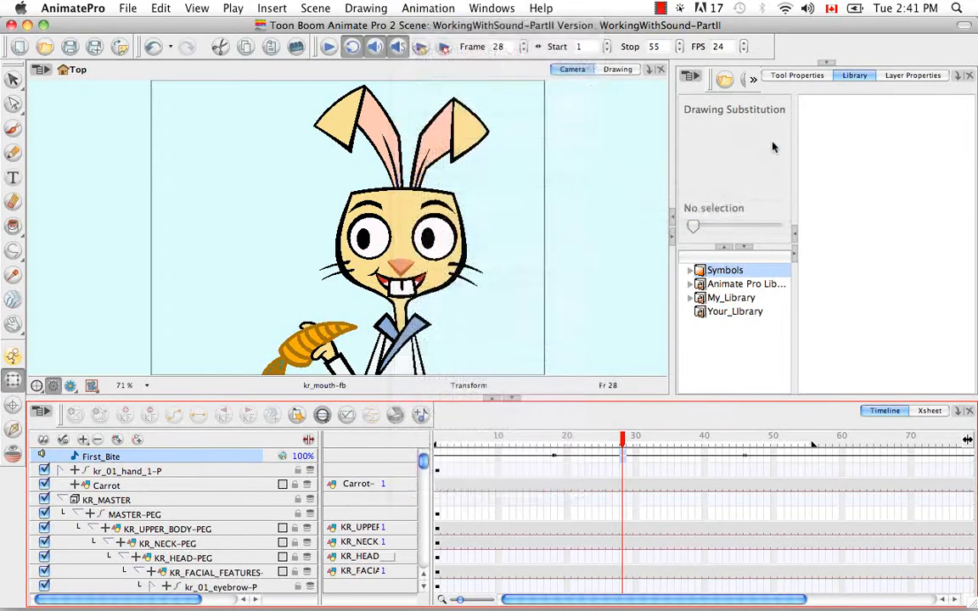
Step: Open the lip-sync mapping for the First_Bite sound layer and choose kr_mouth as the destination layer
click(915, 76)
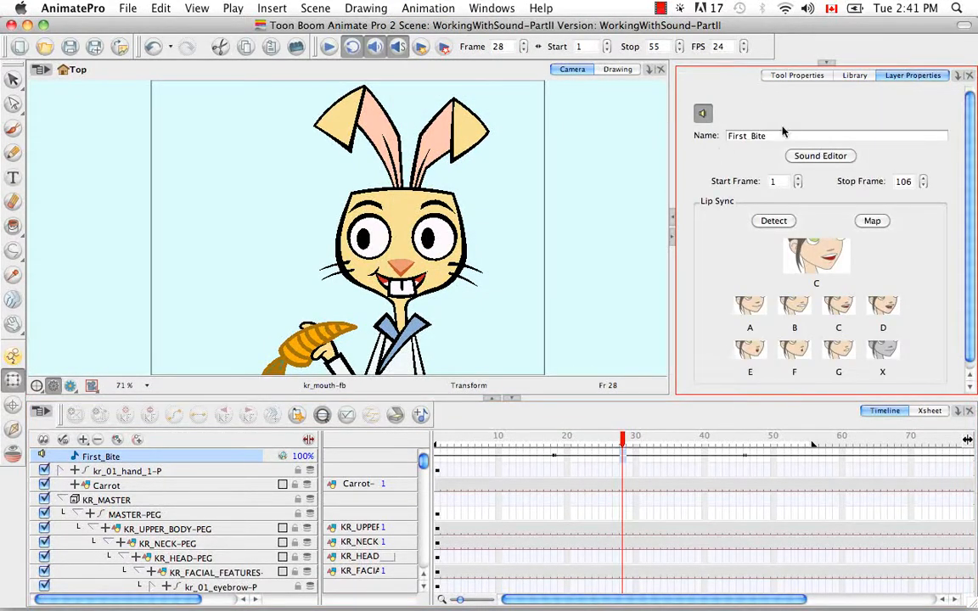
click(872, 220)
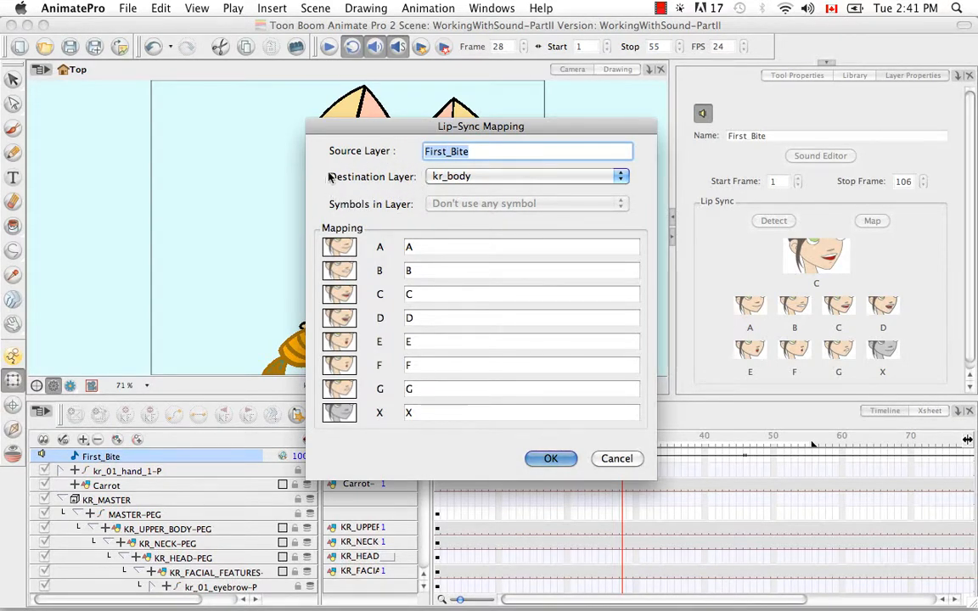
click(621, 178)
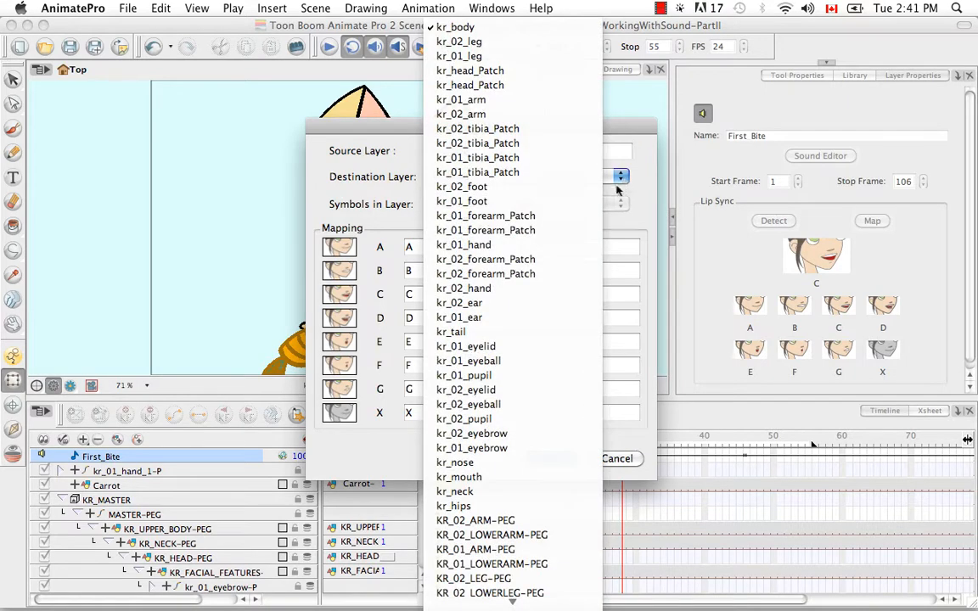
click(509, 477)
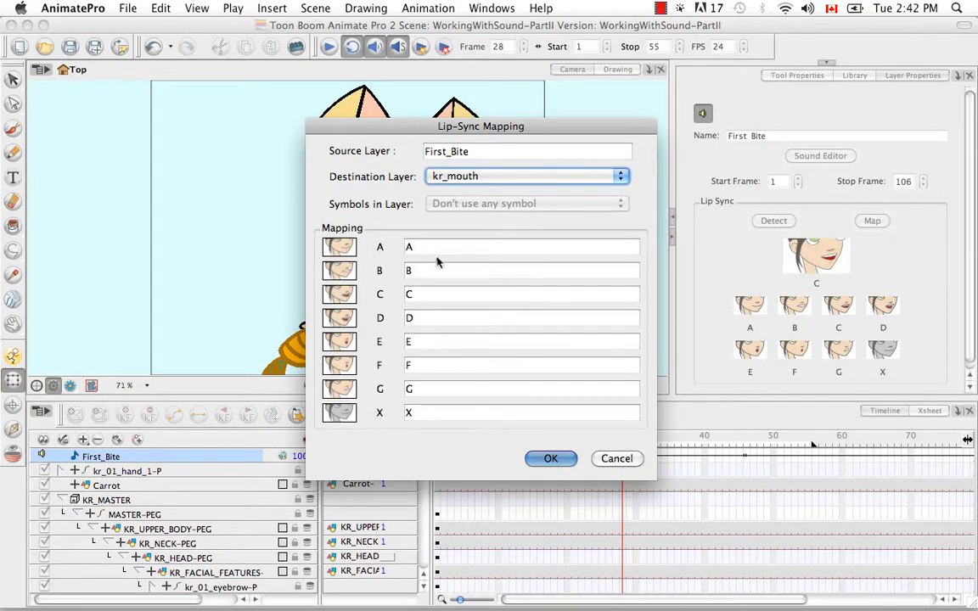
Step: Map mouth shapes A, B, C and D to the drawings fa, fb, fc and fd
double_click(410, 247)
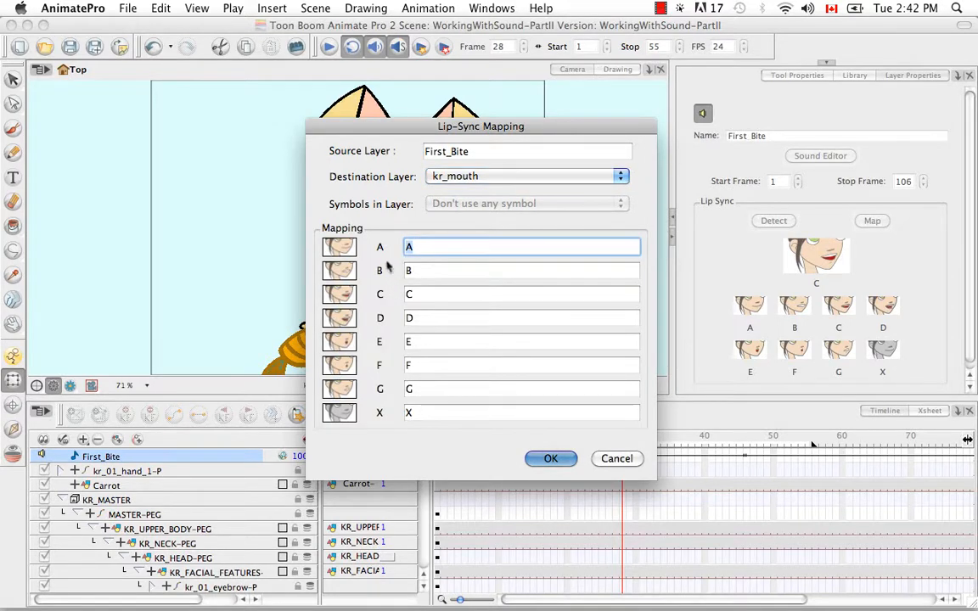
text(fa)
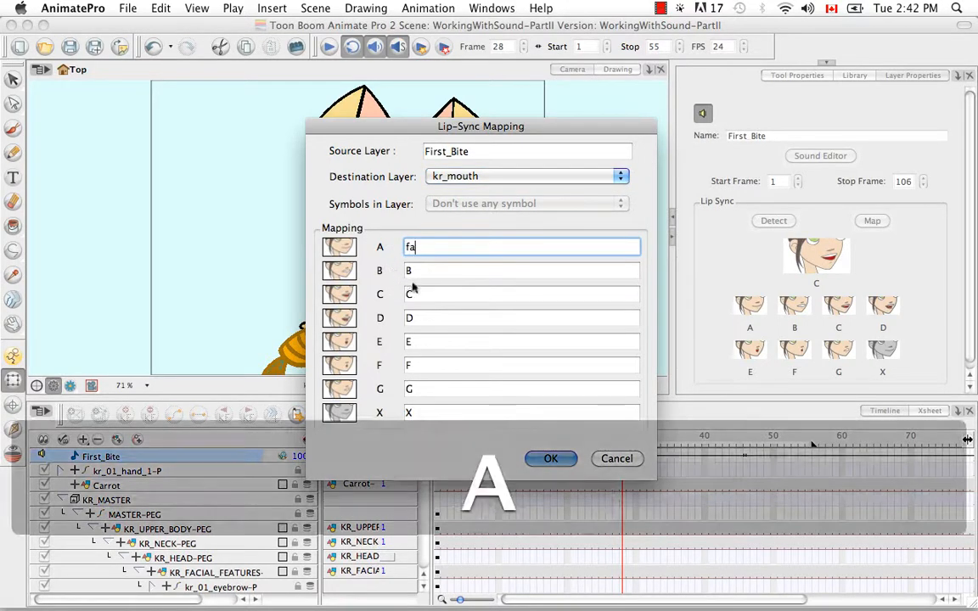
key(Tab)
text(fb)
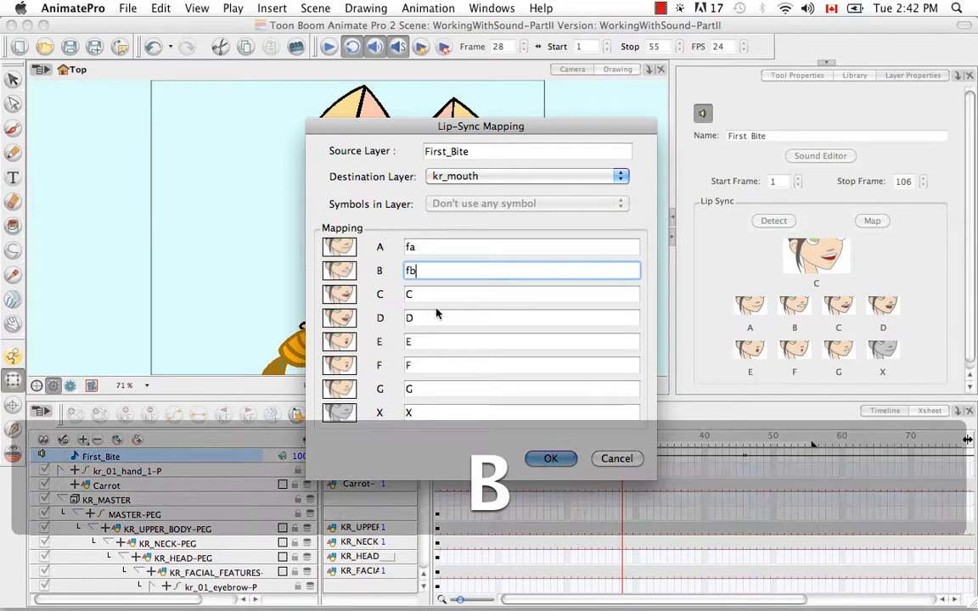
key(Tab)
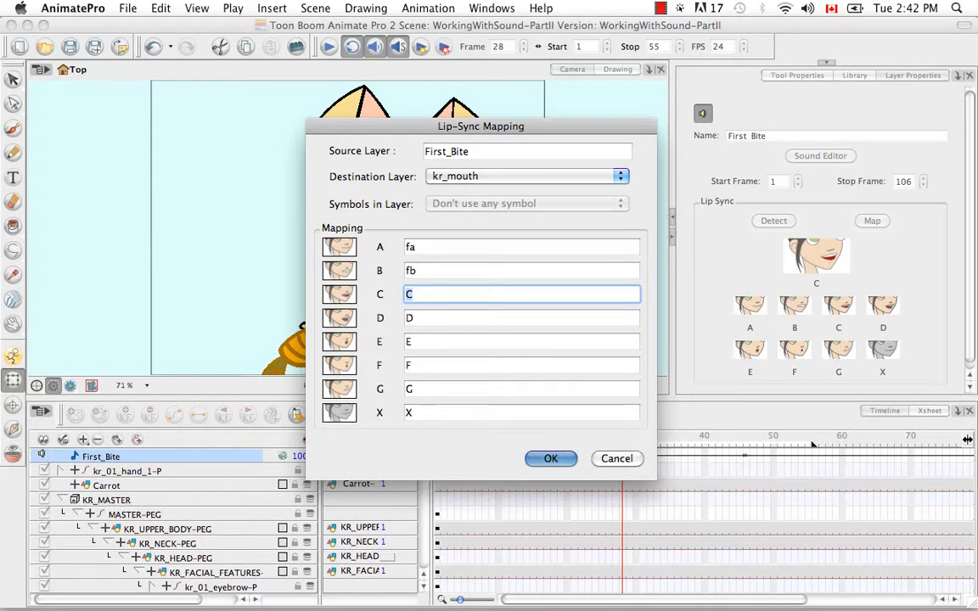
text(fc)
key(Tab)
text(f)
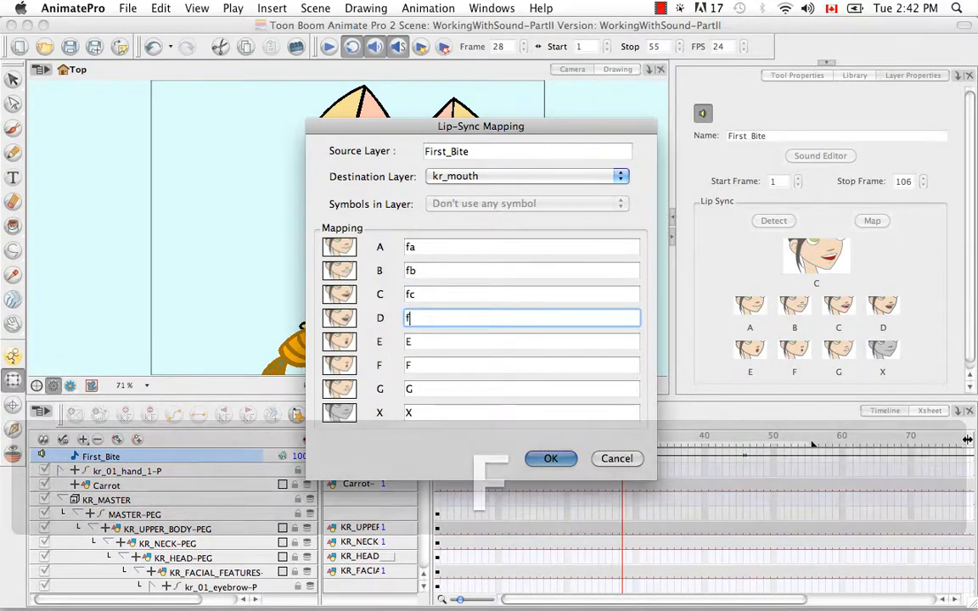
text(d)
key(Tab)
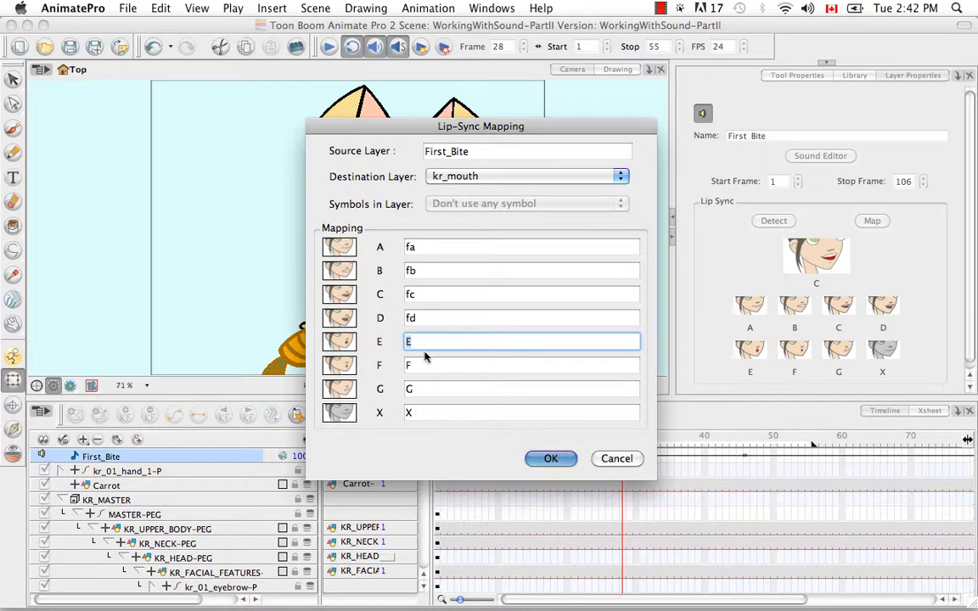
Step: Map mouth shapes E, F, G and X to the drawings fe, ff, fg and fx, and apply the lip-sync mapping
text(fe)
key(Tab)
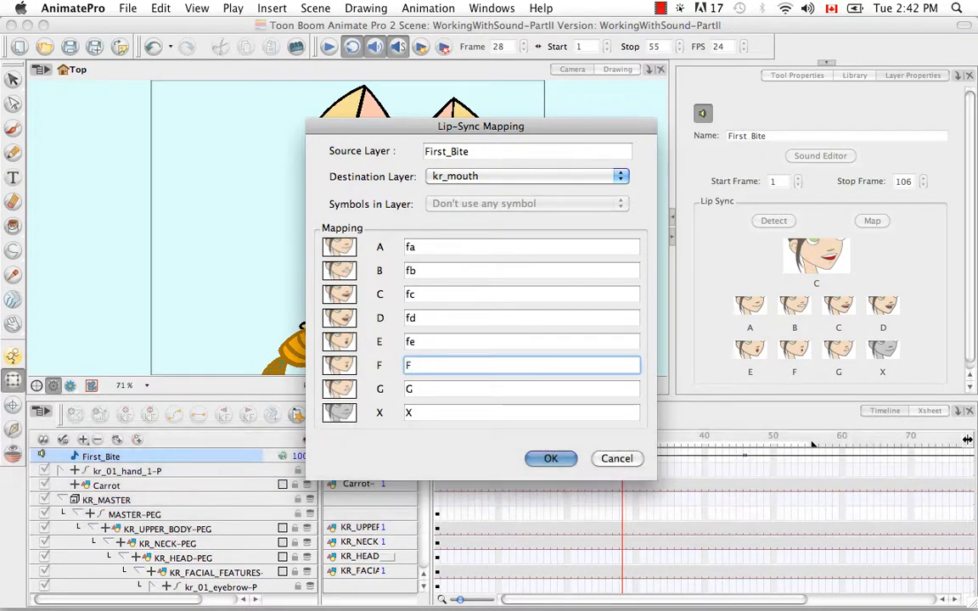
text(ff)
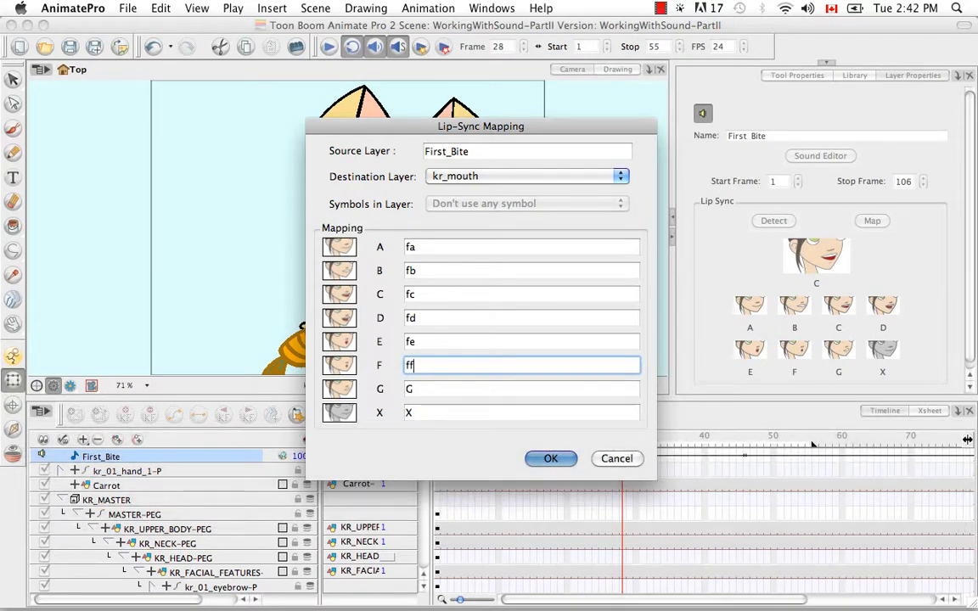
key(Tab)
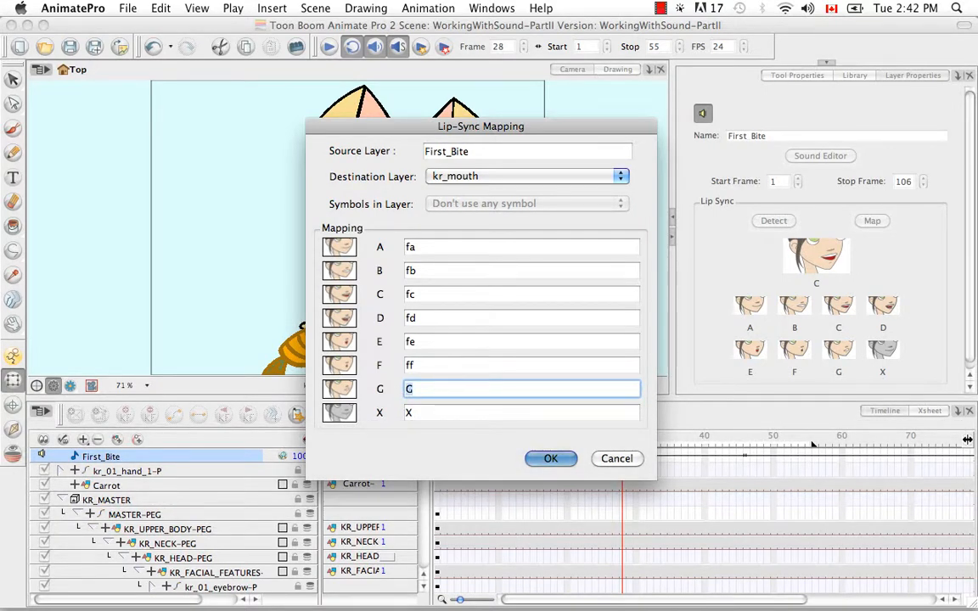
text(fg)
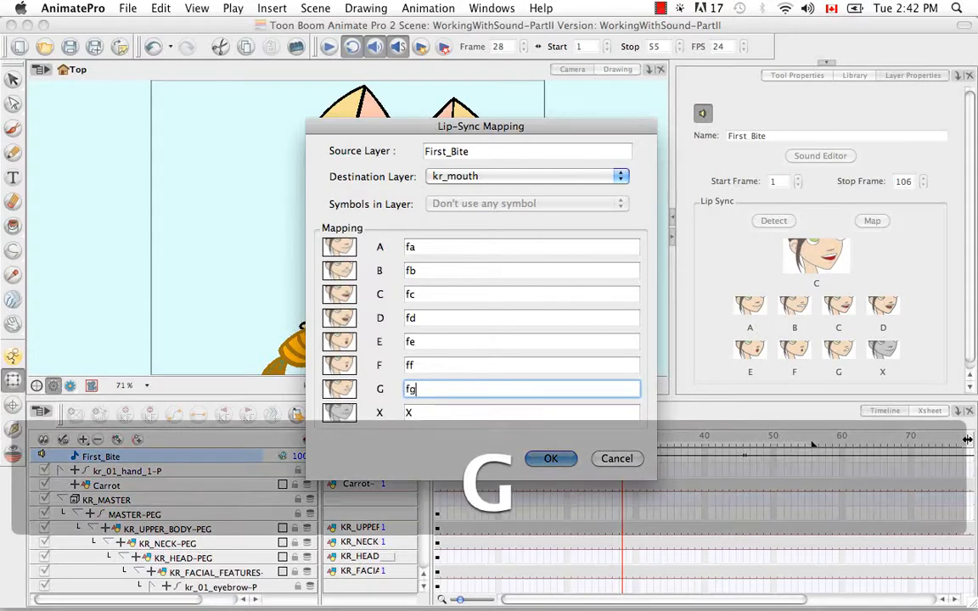
key(Tab)
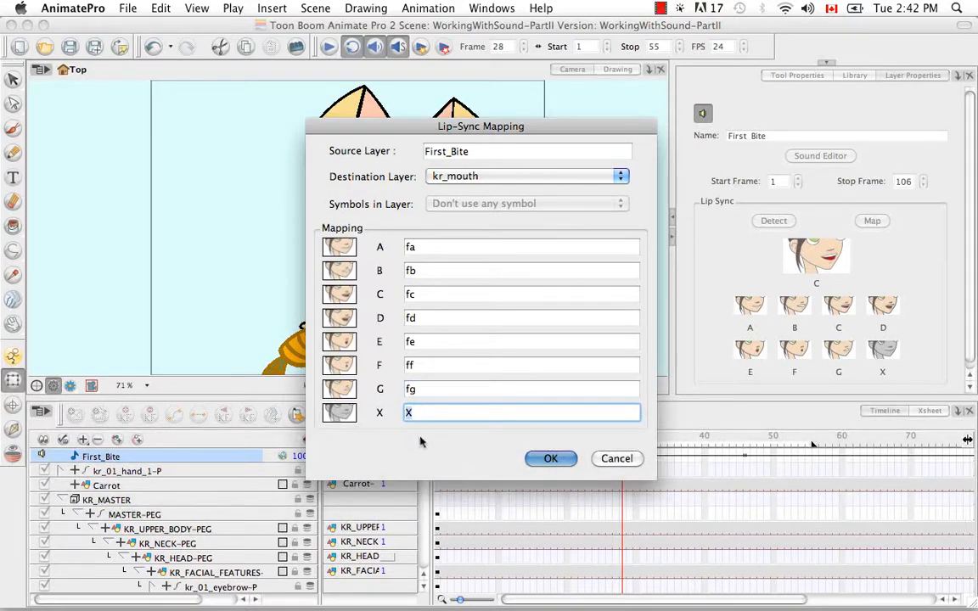
text(fx)
click(550, 460)
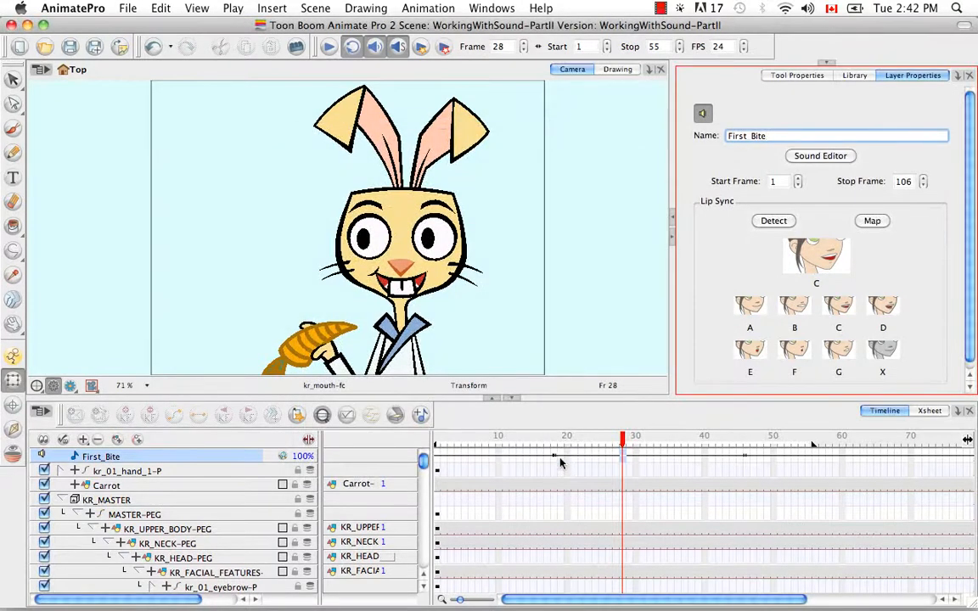
Step: Select the rabbit's mouth, locate its layer in the Timeline, and scrub to frame 48 to check the mapped drawings
click(405, 288)
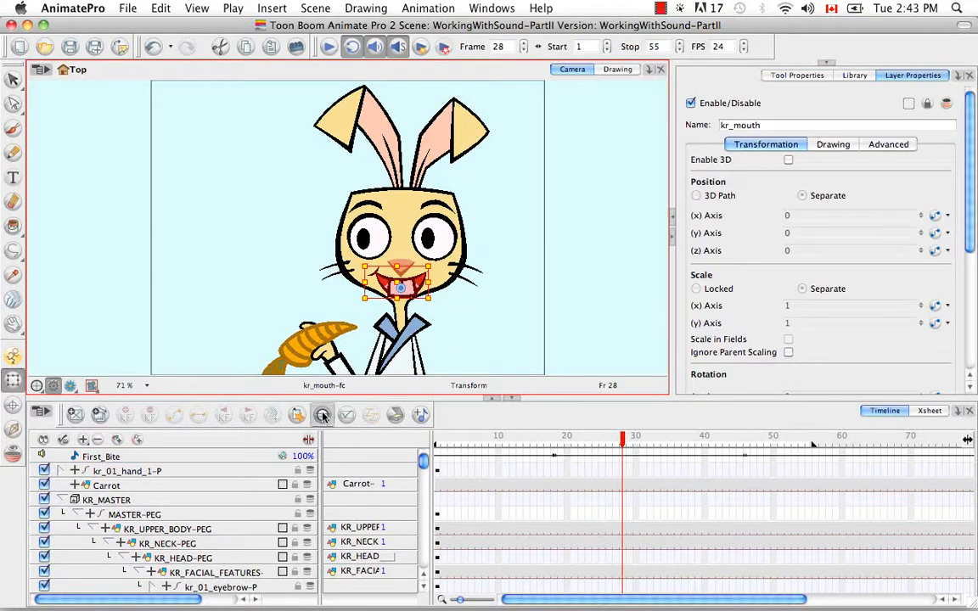
click(323, 415)
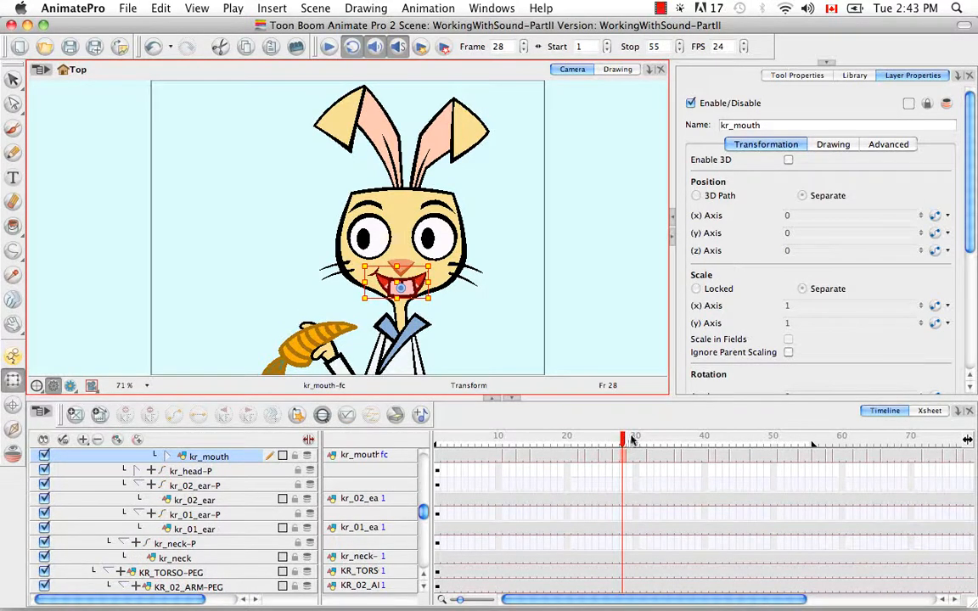
mouse_move(631, 439)
mouse_down()
mouse_move(811, 443)
mouse_move(574, 448)
mouse_move(761, 441)
mouse_up()
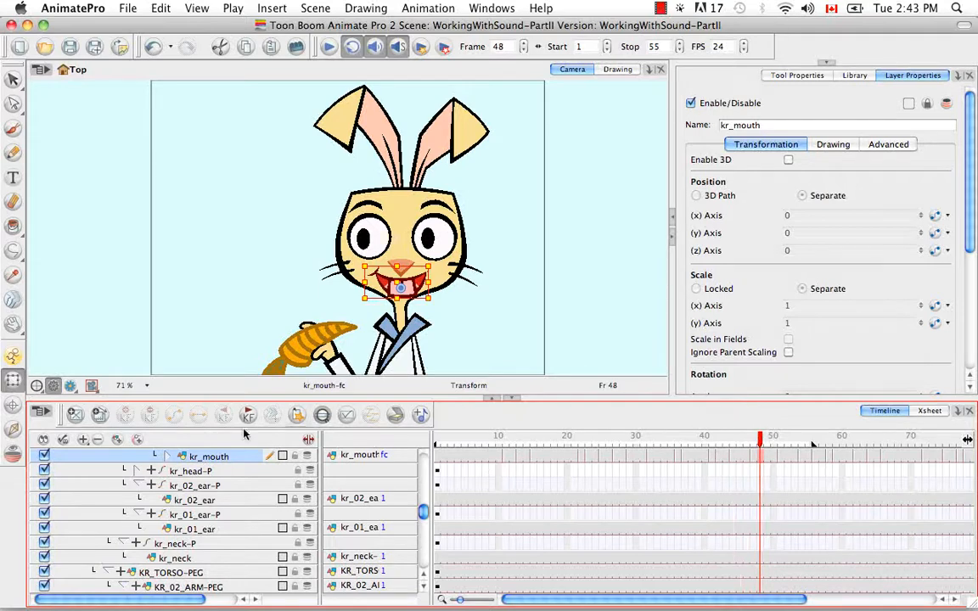
Step: Examine the drawings mapped in the kr_mouth column of the Xsheet, starting from frame 1
click(929, 411)
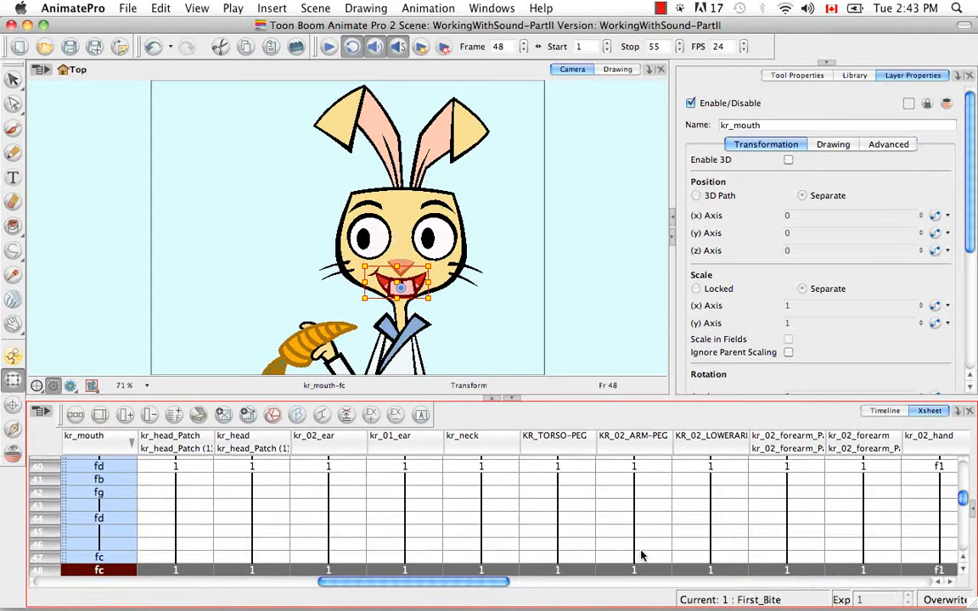
drag(964, 501, 963, 467)
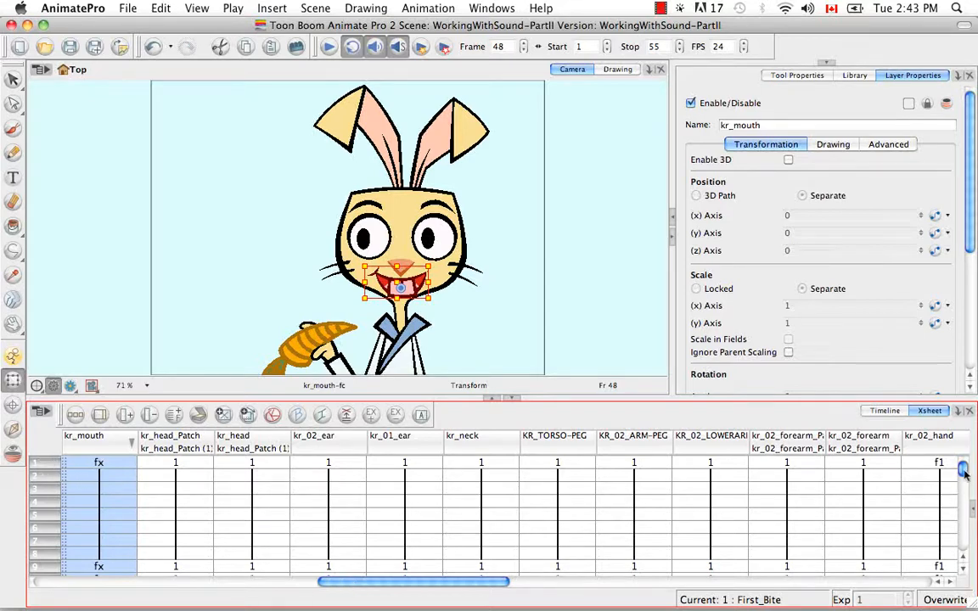
drag(962, 469, 963, 474)
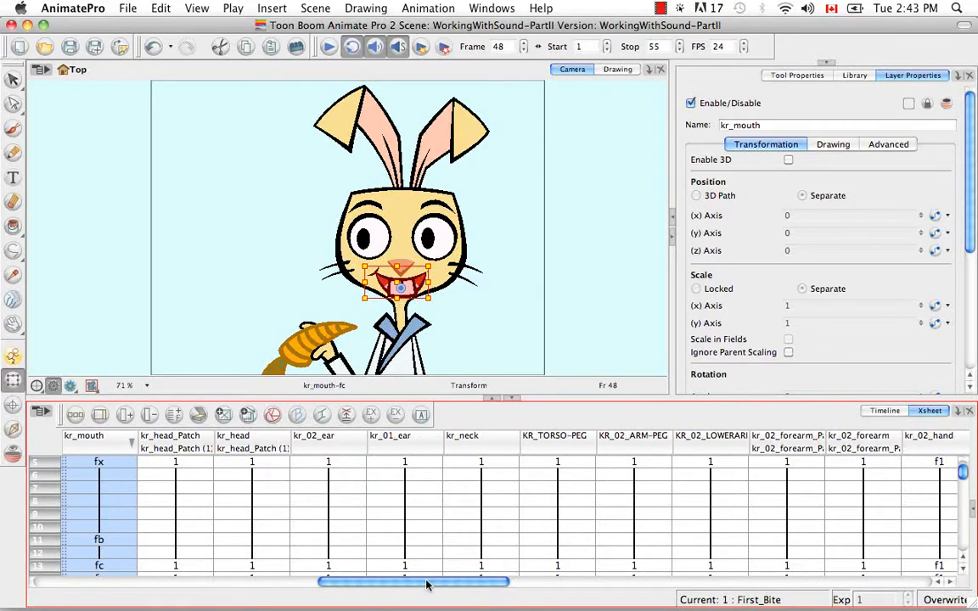
Step: Examine the detected mouth shapes in the First_Bite column of the Xsheet and make frame 10 the current frame
drag(427, 584, 860, 577)
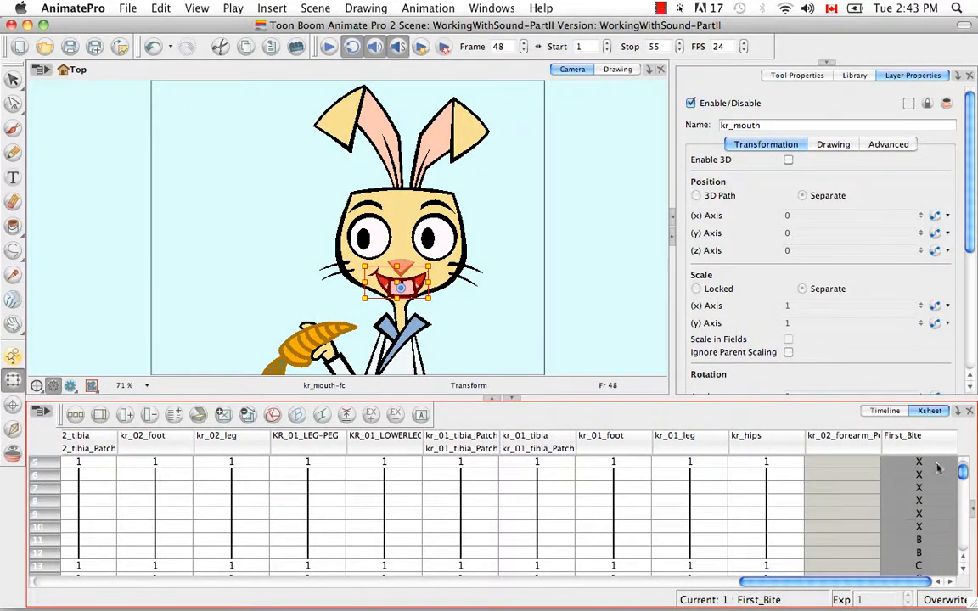
scroll(954, 481, up, 2)
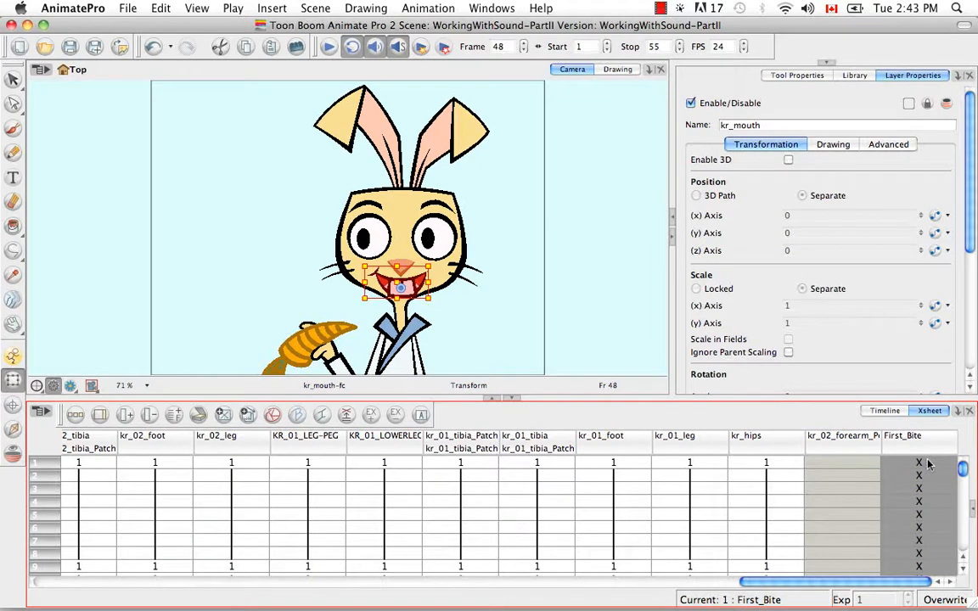
click(928, 464)
scroll(964, 481, down, 3)
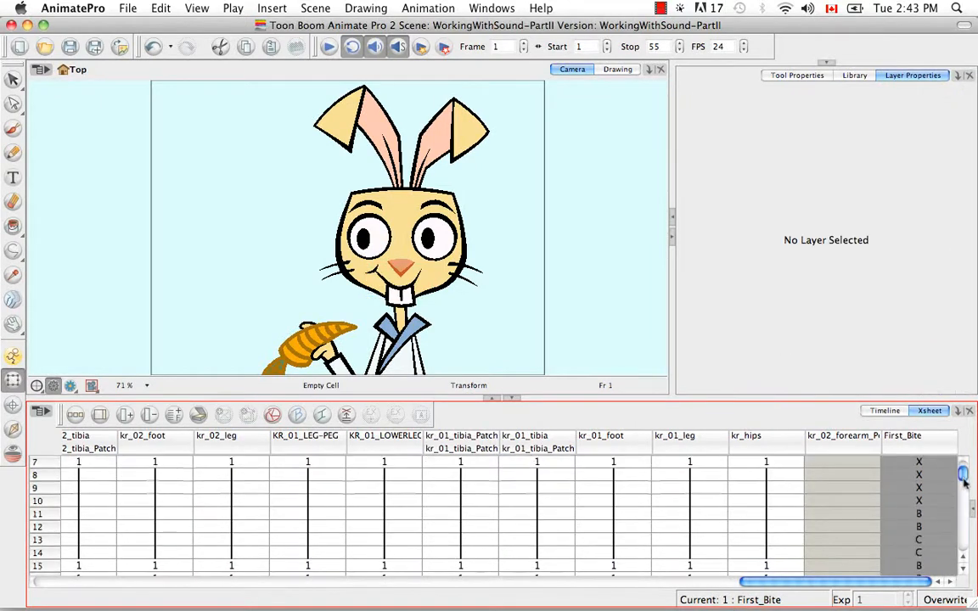
scroll(963, 479, down, 4)
scroll(963, 480, up, 4)
click(937, 475)
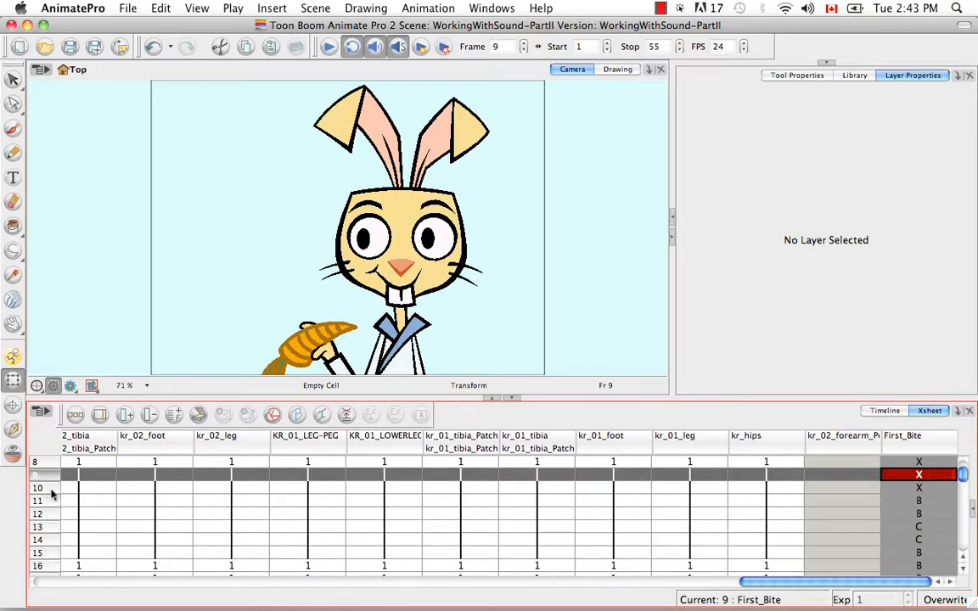
click(51, 490)
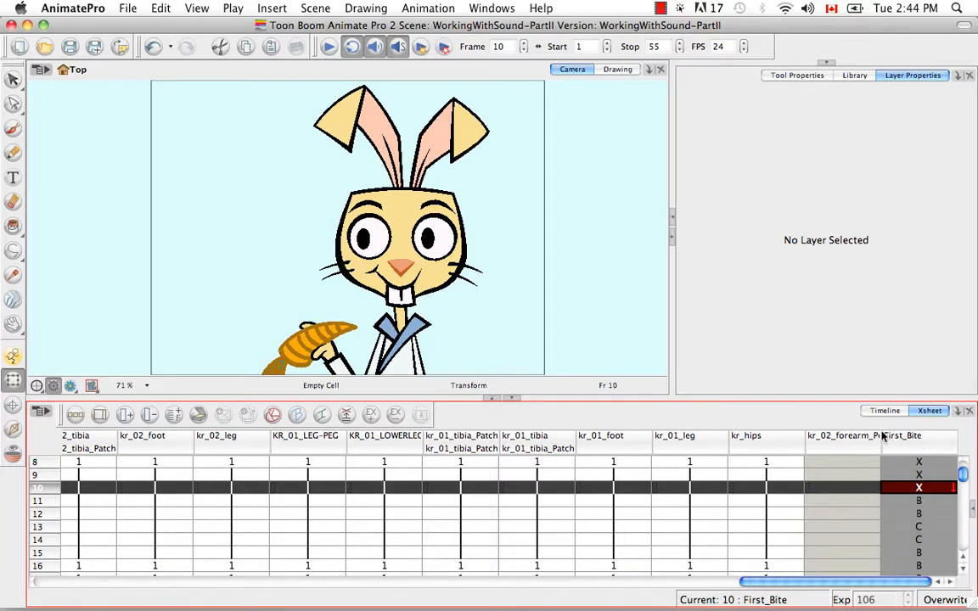
Step: Check the kr_mouth column around frame 10 against the First_Bite mouth shapes and select the kr_mouth exposure there
drag(838, 578, 684, 583)
scroll(372, 601, left, 10)
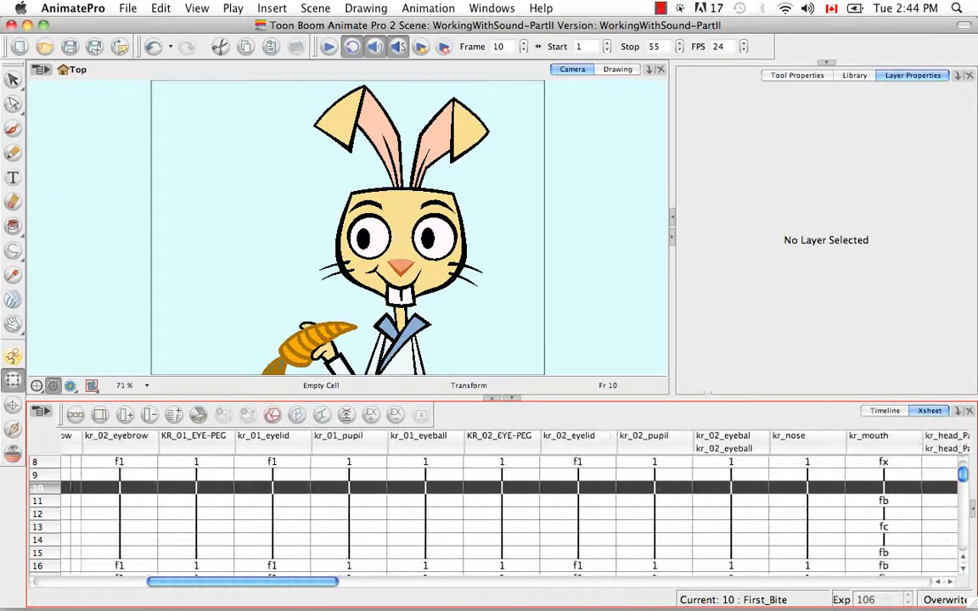
scroll(357, 603, right, 8)
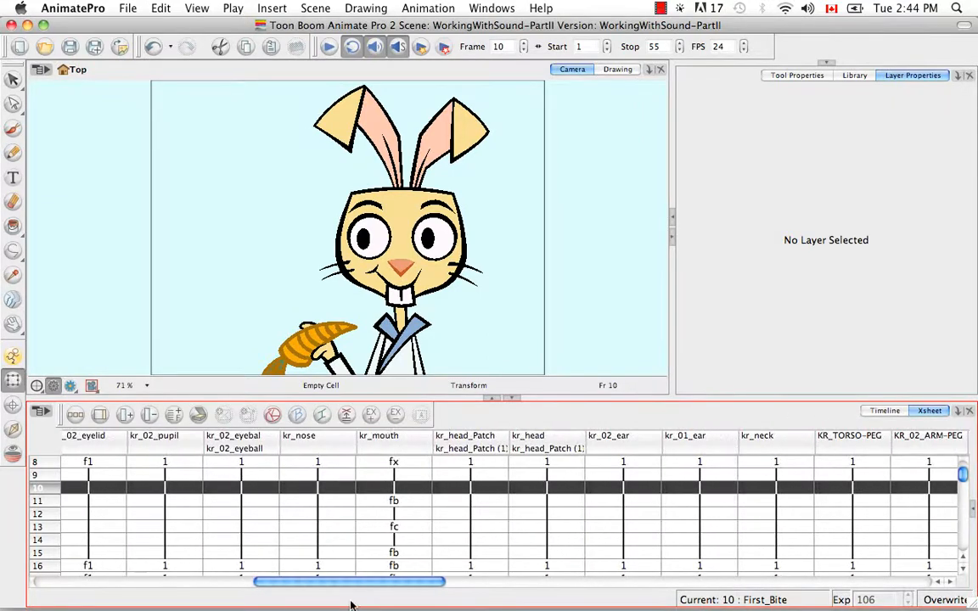
click(414, 473)
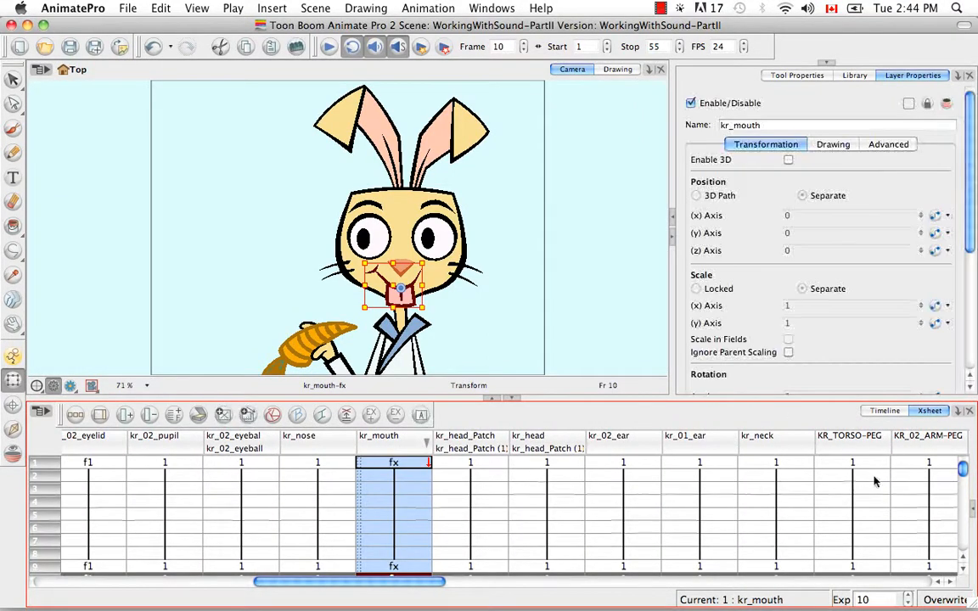
Step: Extend the Timeline's playback range to stop at frame 106 and make frame 1 the current frame
click(887, 412)
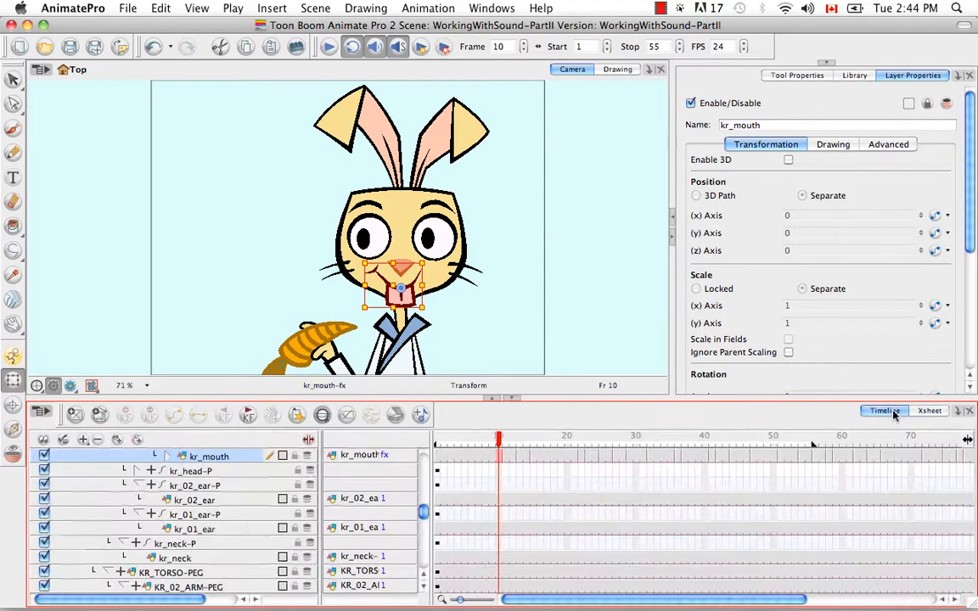
drag(797, 601, 927, 601)
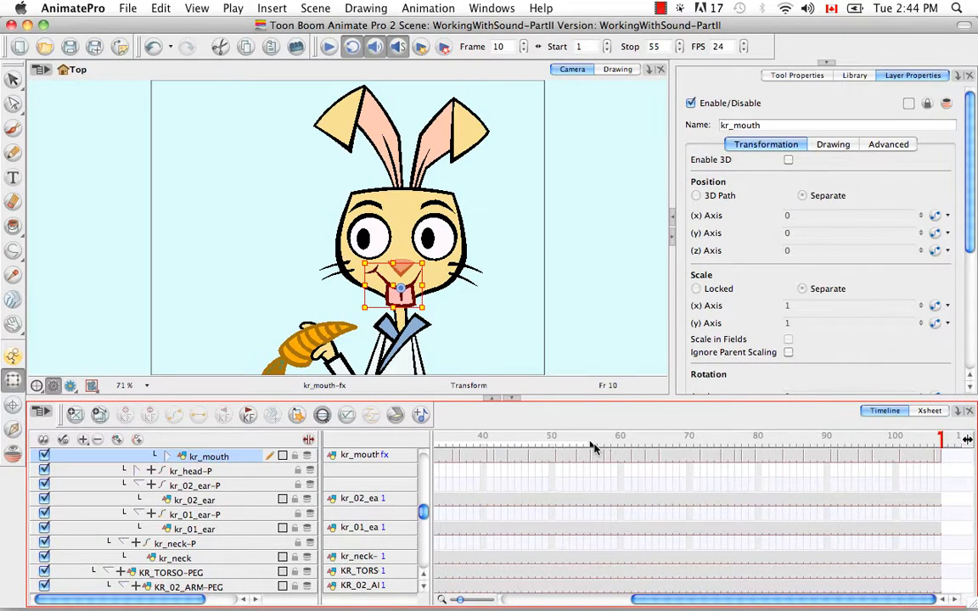
drag(592, 448, 940, 456)
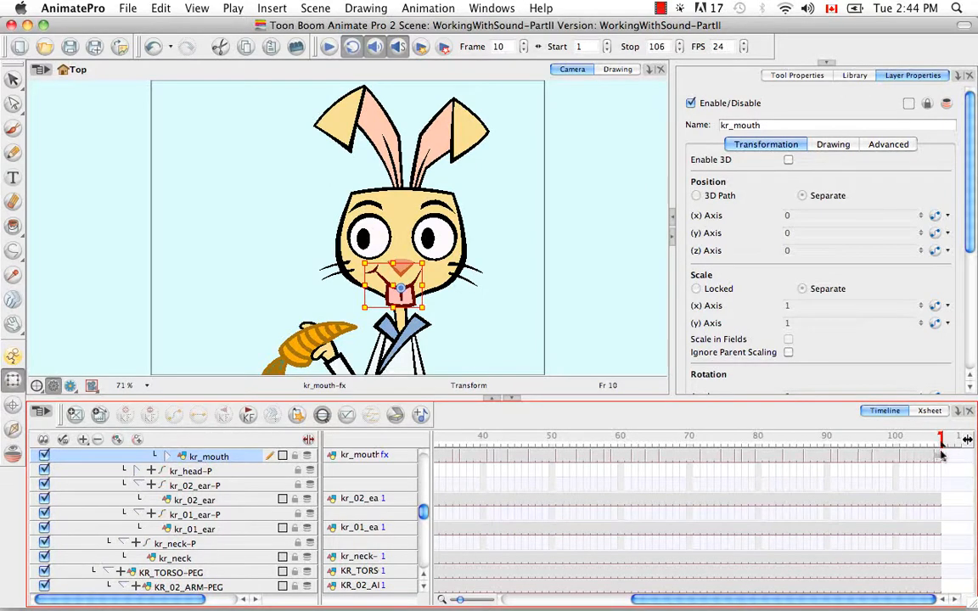
drag(851, 601, 563, 602)
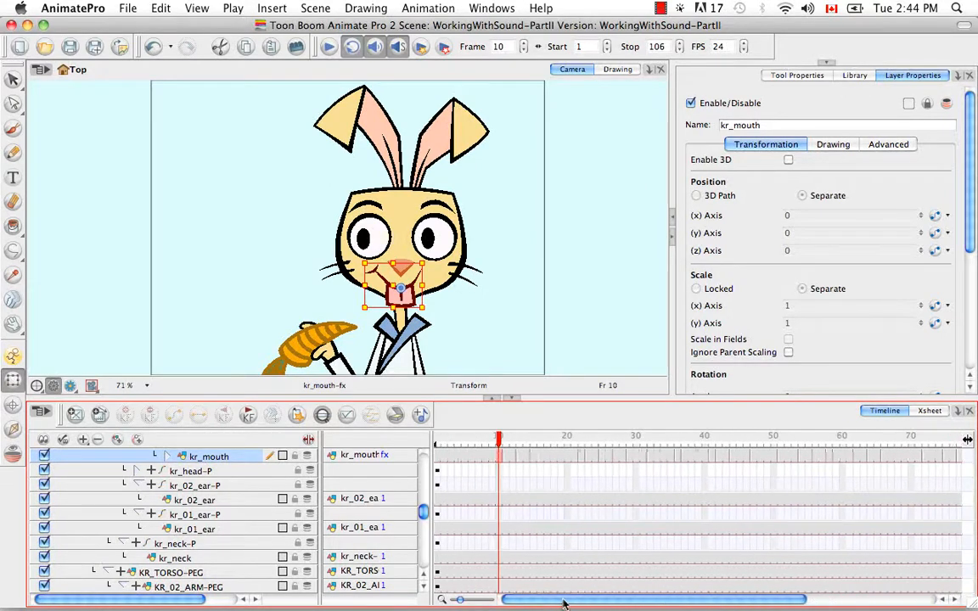
click(437, 444)
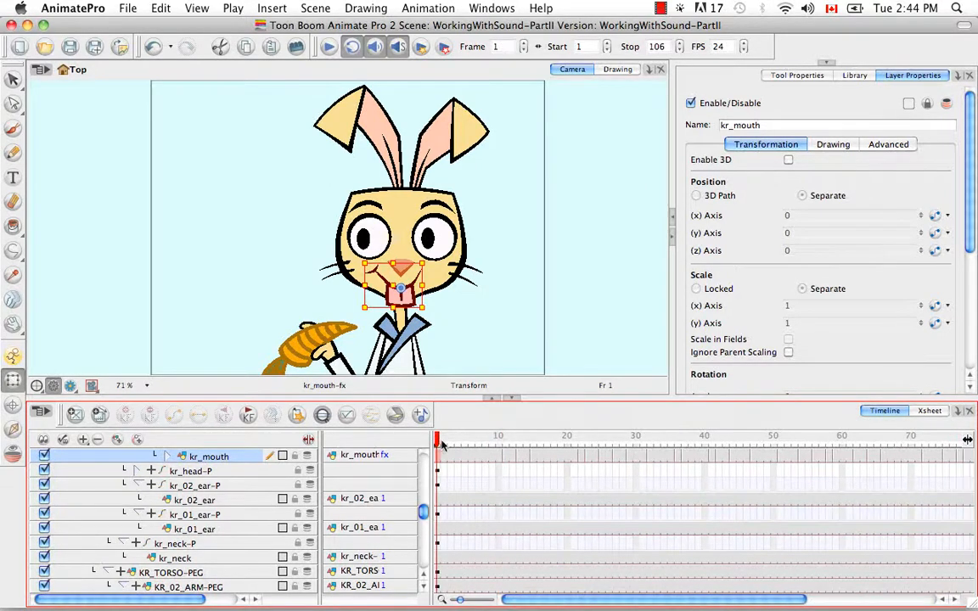
Step: Play the scene to preview the lip-sync with sound, and scrub through the mouth drawings to frame 31
click(329, 46)
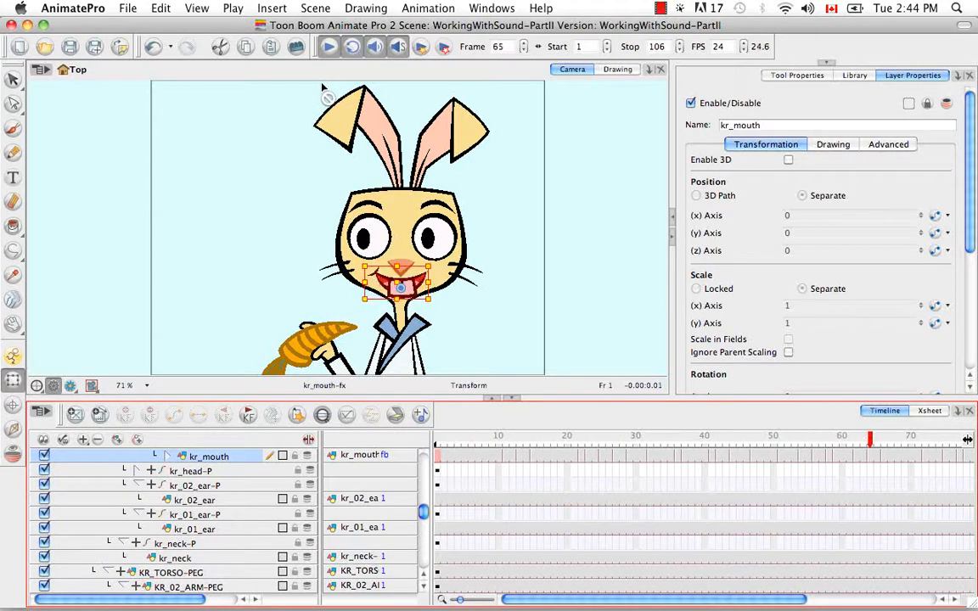
click(328, 48)
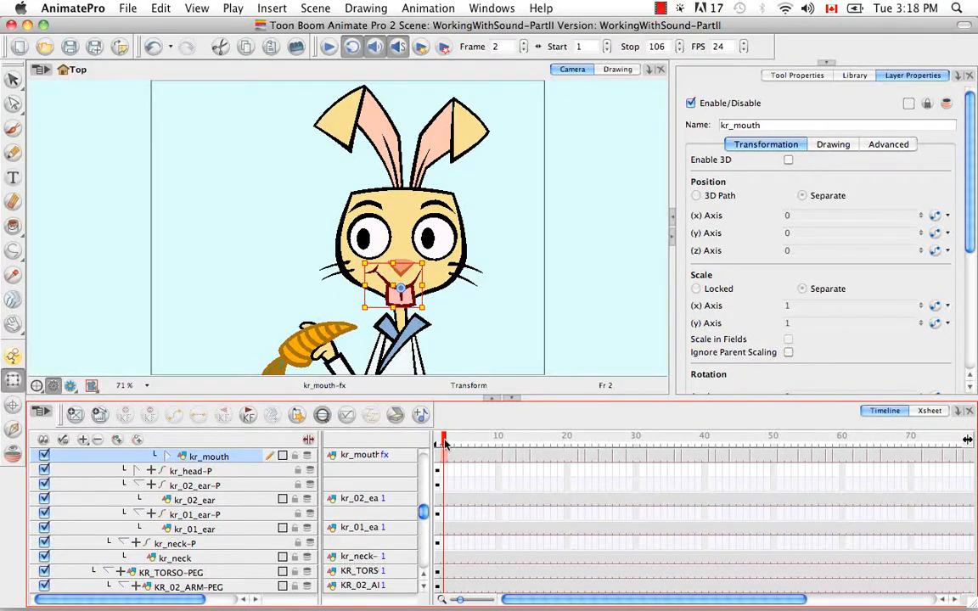
mouse_move(450, 437)
mouse_down()
mouse_move(514, 447)
mouse_move(645, 437)
mouse_up()
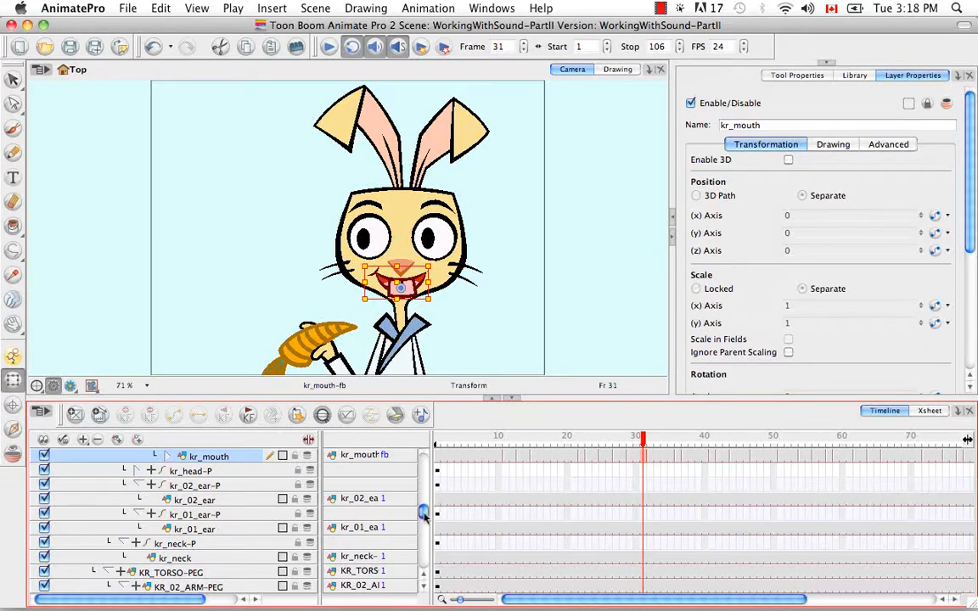
Step: Open the First_Bite sound layer in the Sound Element Editor and change the mouth shape at frame 36 to F
drag(423, 512, 424, 455)
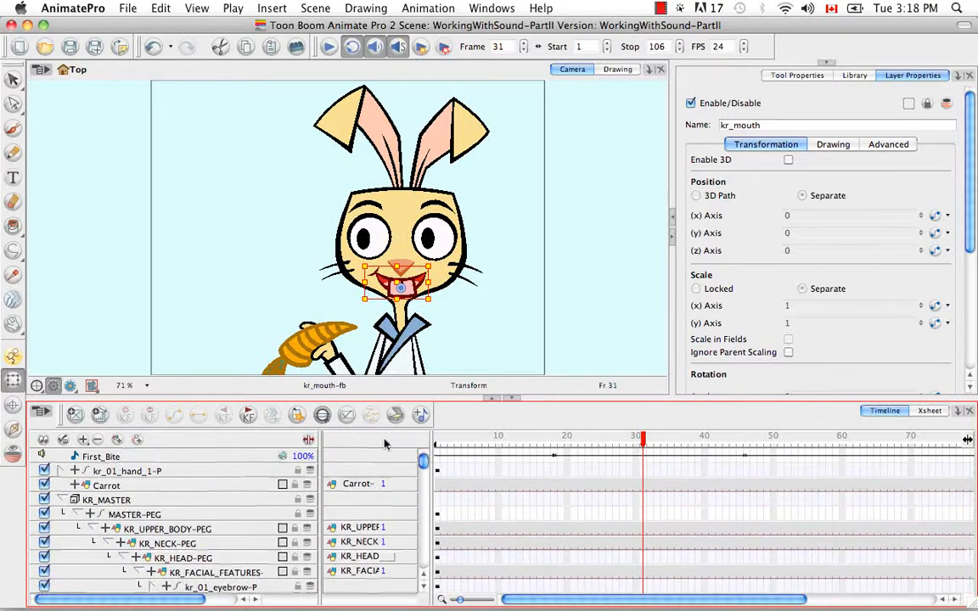
click(247, 455)
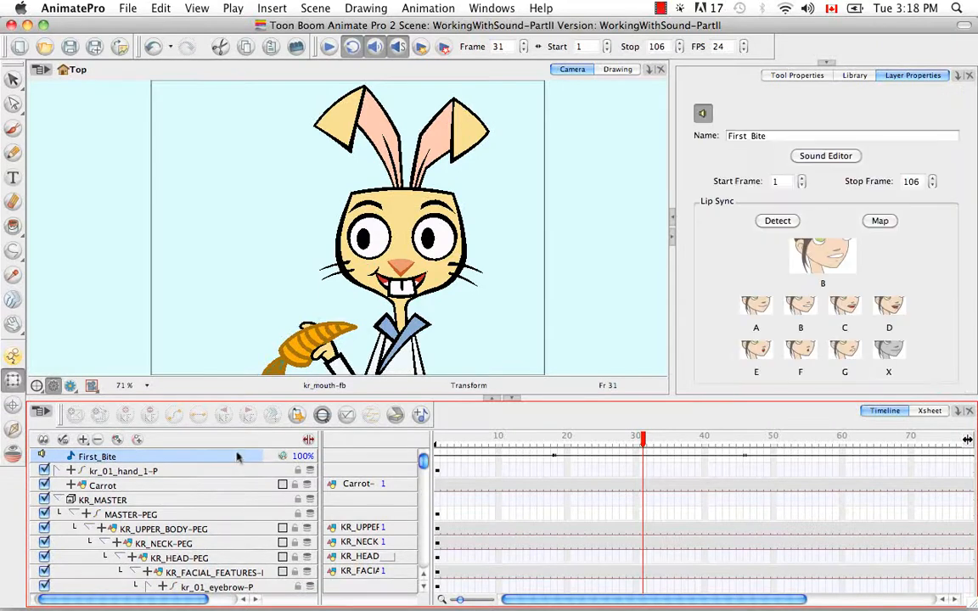
double_click(238, 457)
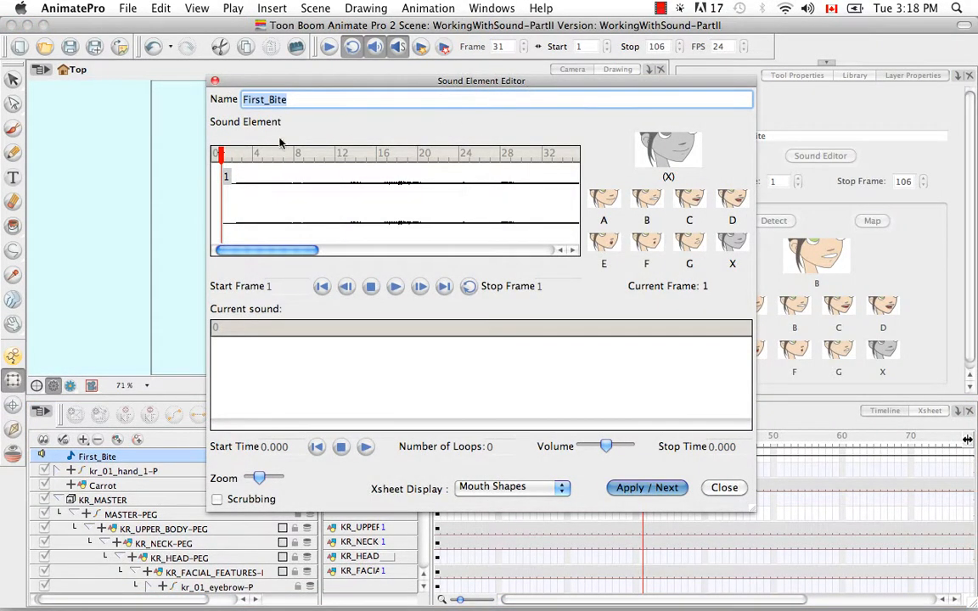
drag(222, 153, 505, 166)
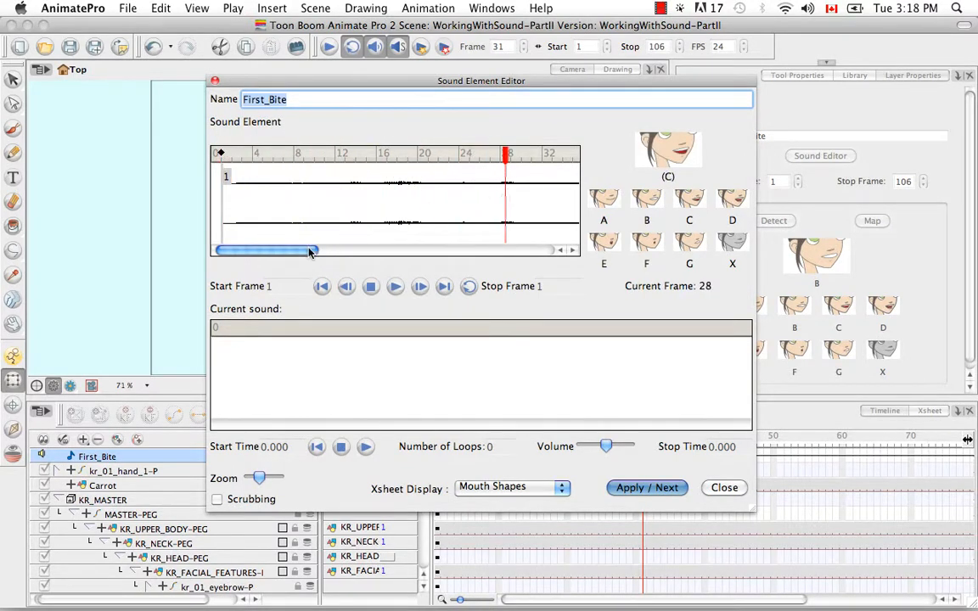
drag(310, 252, 362, 255)
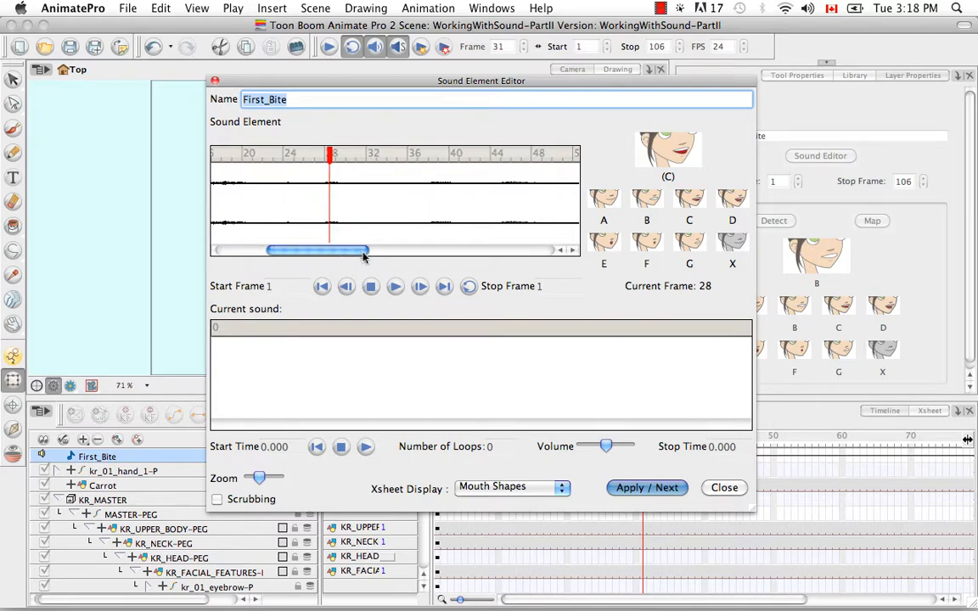
drag(330, 153, 414, 158)
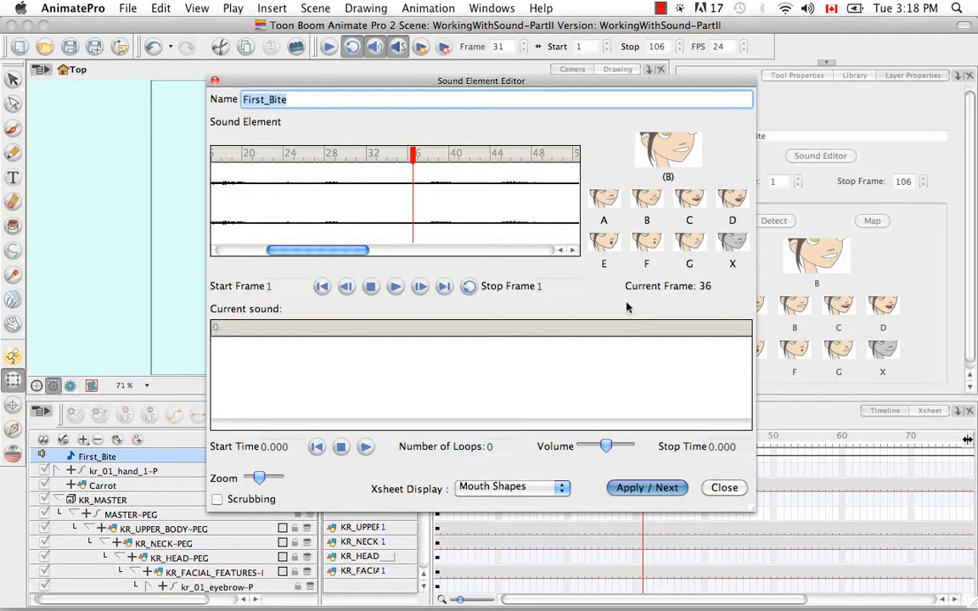
click(648, 245)
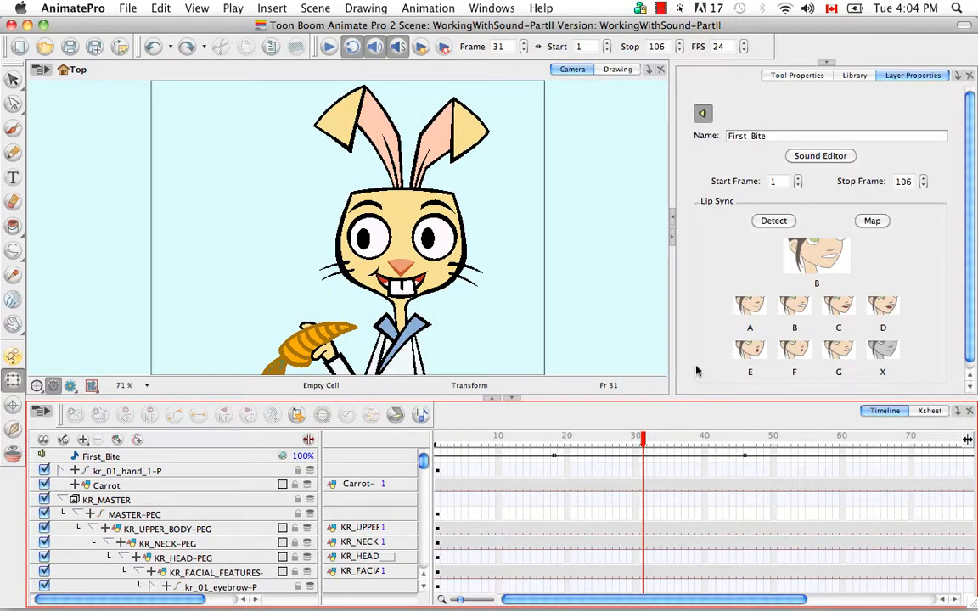
Step: Start a new lip-sync mapping for First_Bite with kr_mouth as the destination layer
click(872, 221)
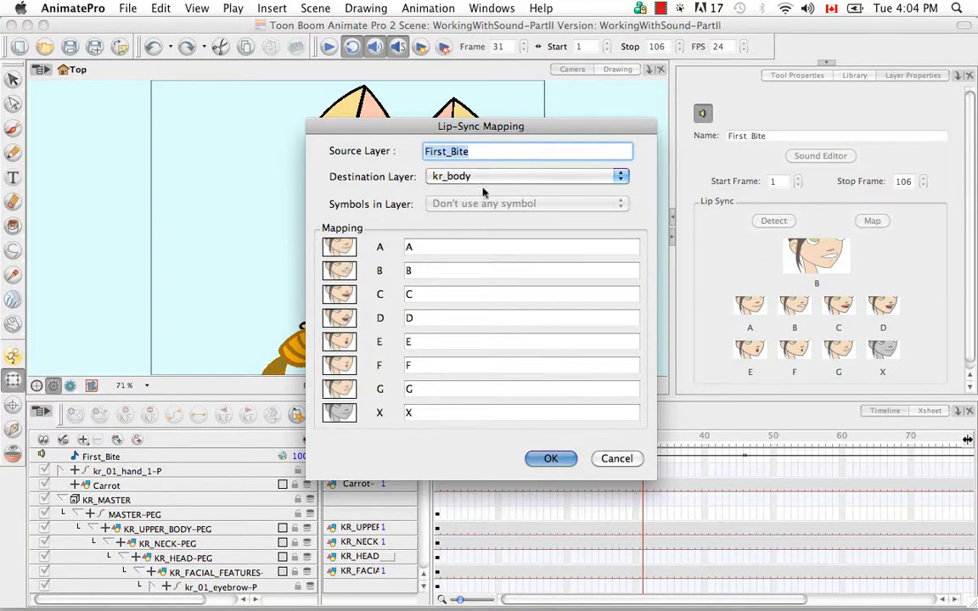
click(621, 178)
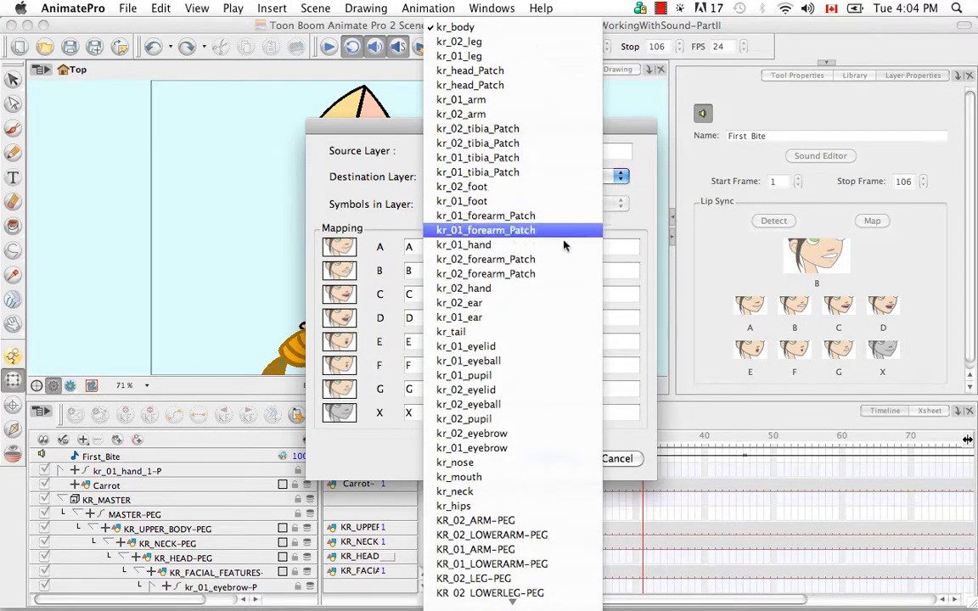
click(508, 478)
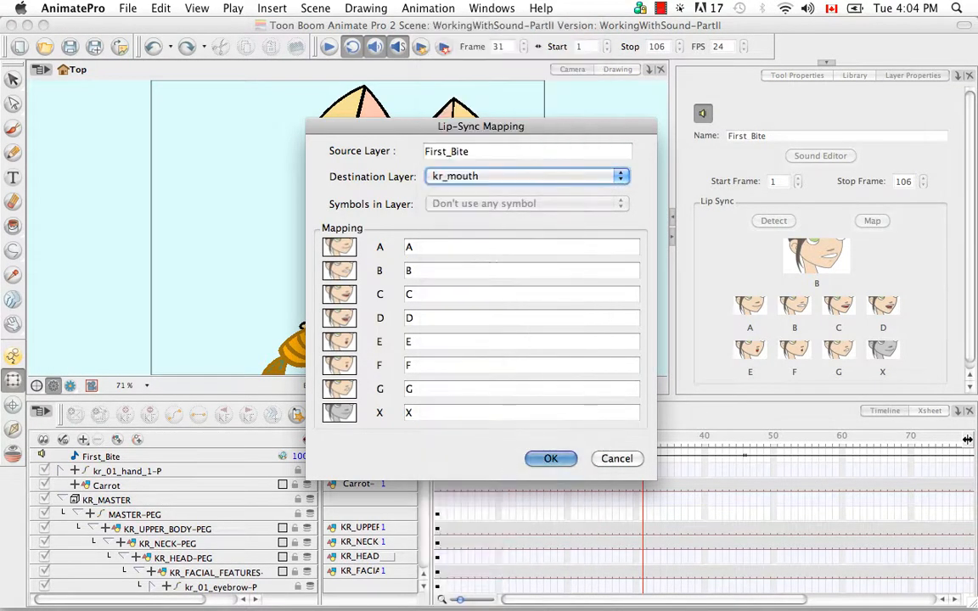
Step: Map mouth shapes A, B, C, D, E, F, G and X to drawings fa, fb, fc, fd, fe, ff, fg and fx, and apply the mapping
text(fa)
key(Tab)
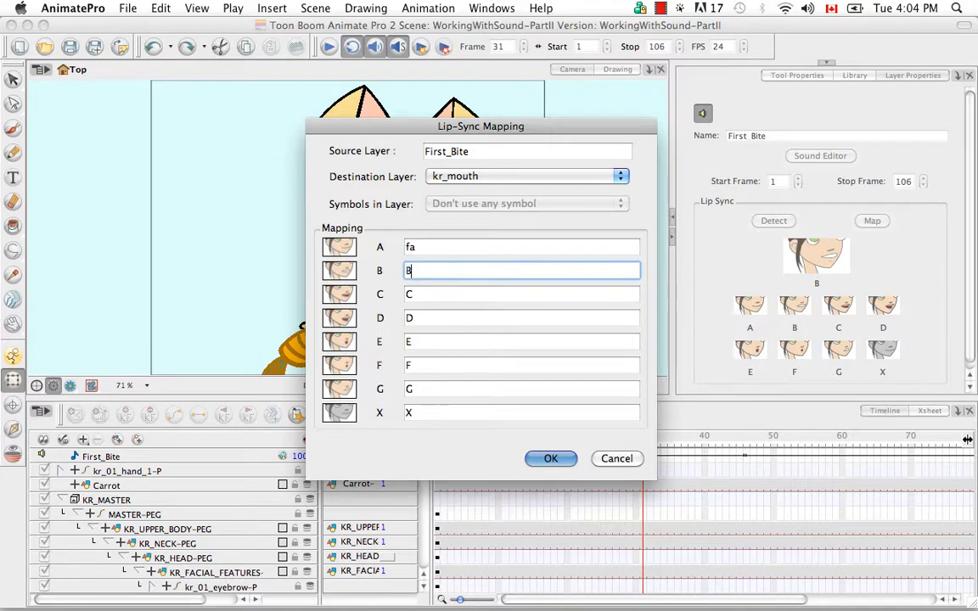
text(fb)
key(Tab)
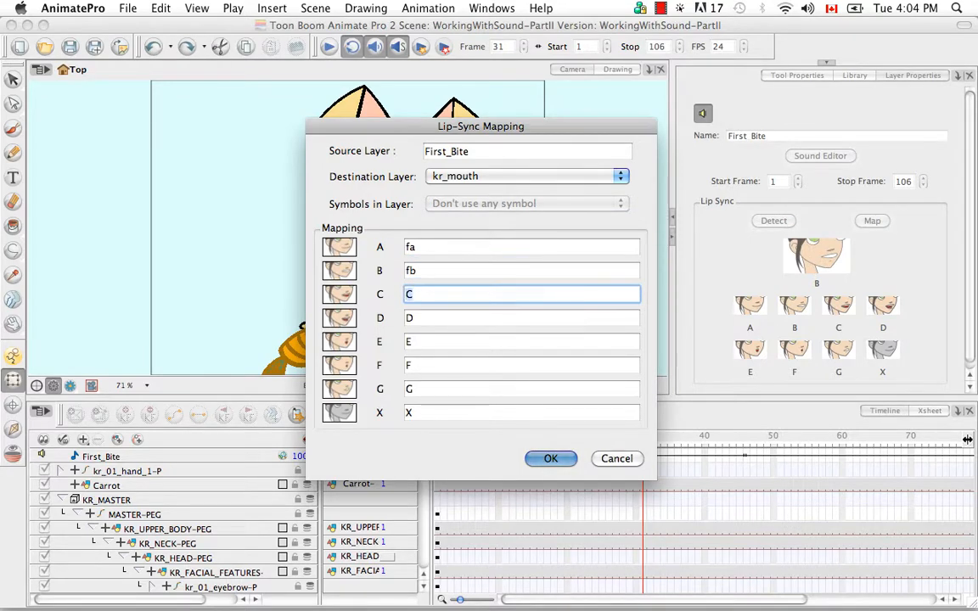
text(fc)
key(Tab)
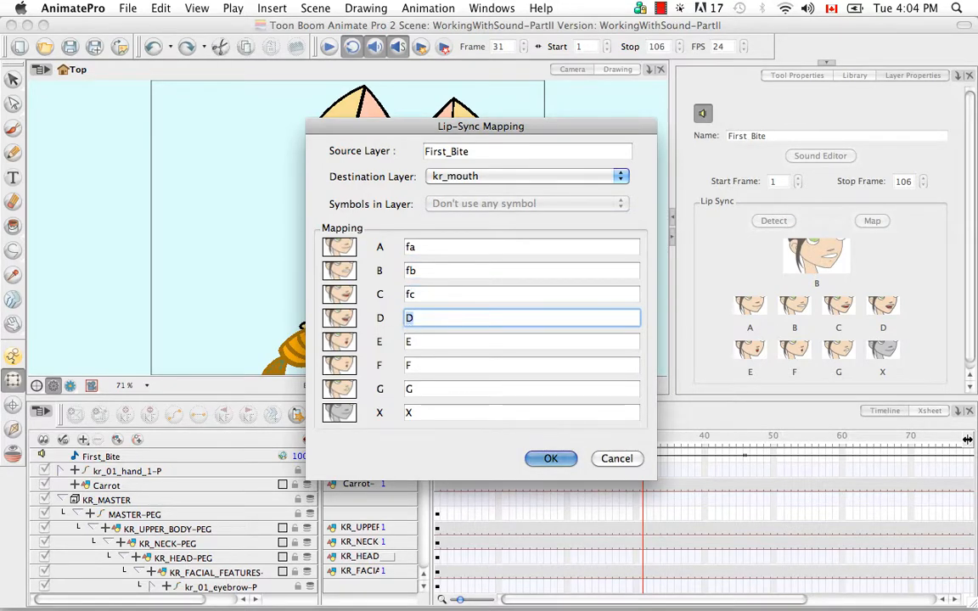
text(fd)
key(Tab)
text(fe)
key(Tab)
text(f)
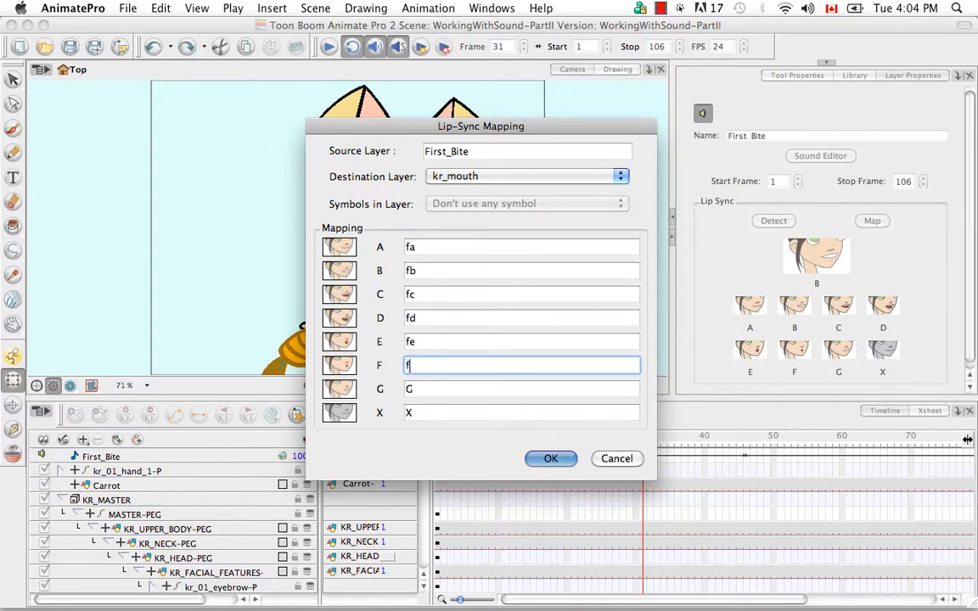
text(f)
key(Tab)
text(fg)
key(Tab)
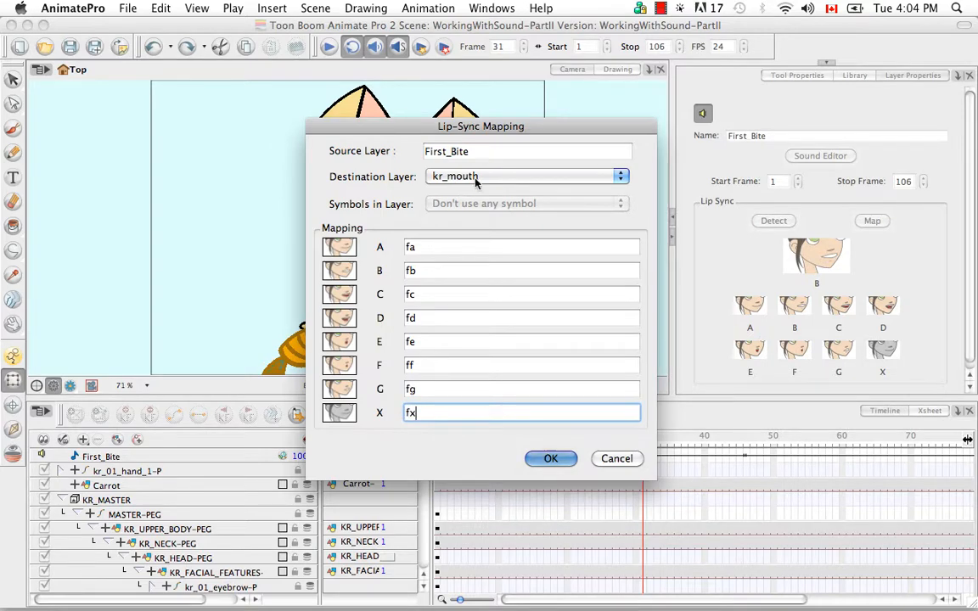
text(fx)
click(550, 458)
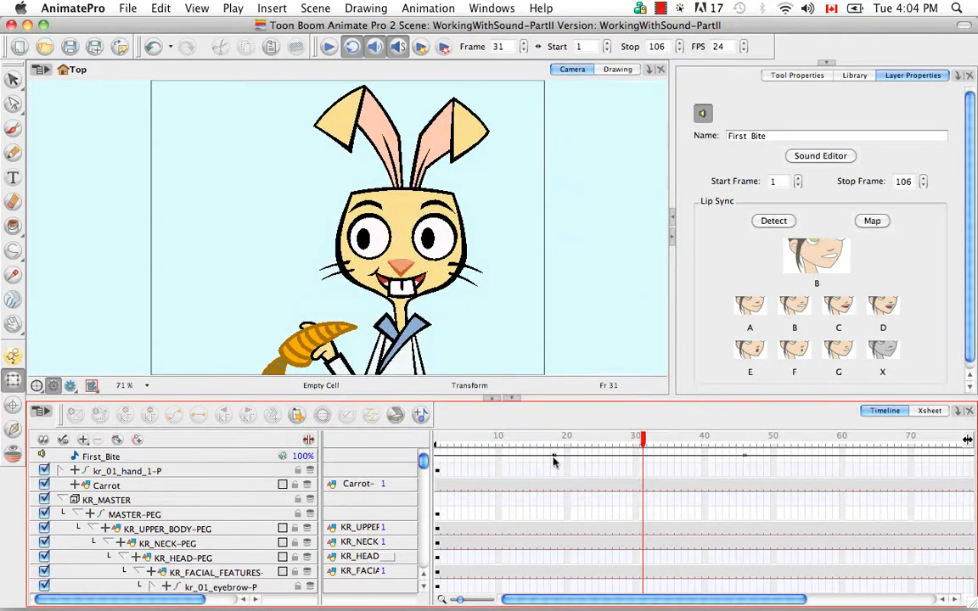
Step: Check the kr_mouth drawings around frame 36 in the Xsheet and view the Lip-Sync options for changing mouth shapes
click(929, 411)
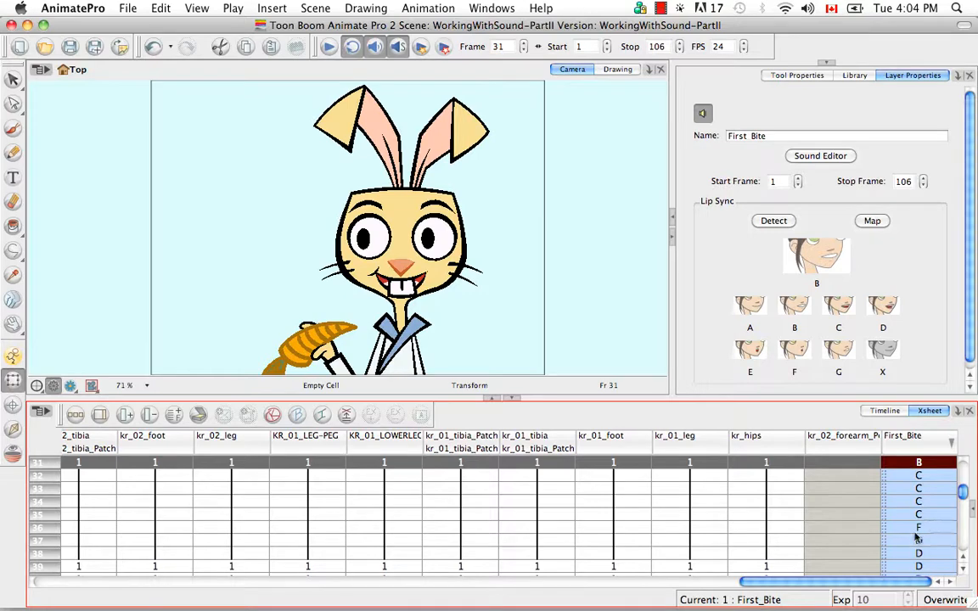
drag(902, 584, 399, 592)
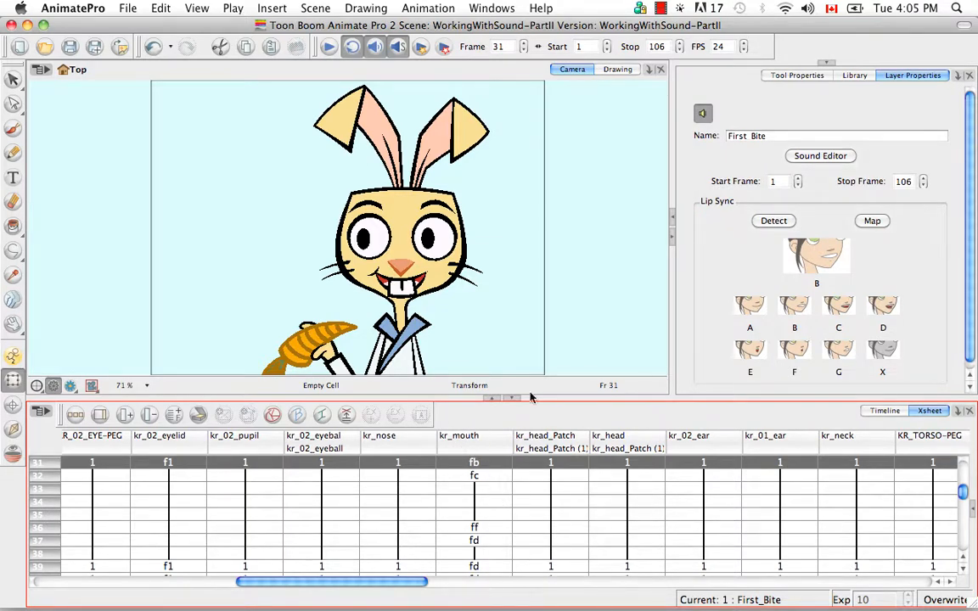
click(46, 413)
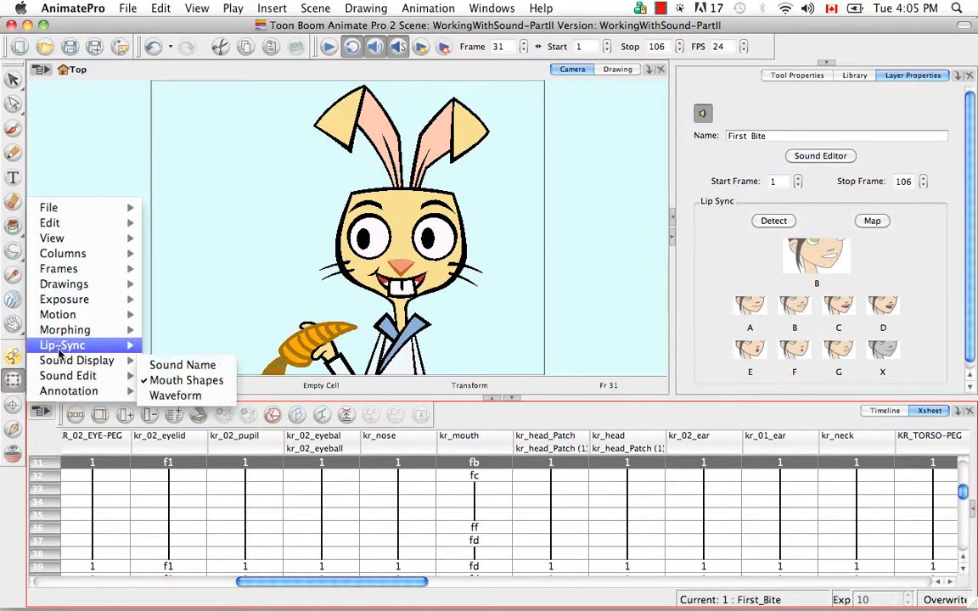
mouse_move(63, 345)
mouse_move(216, 353)
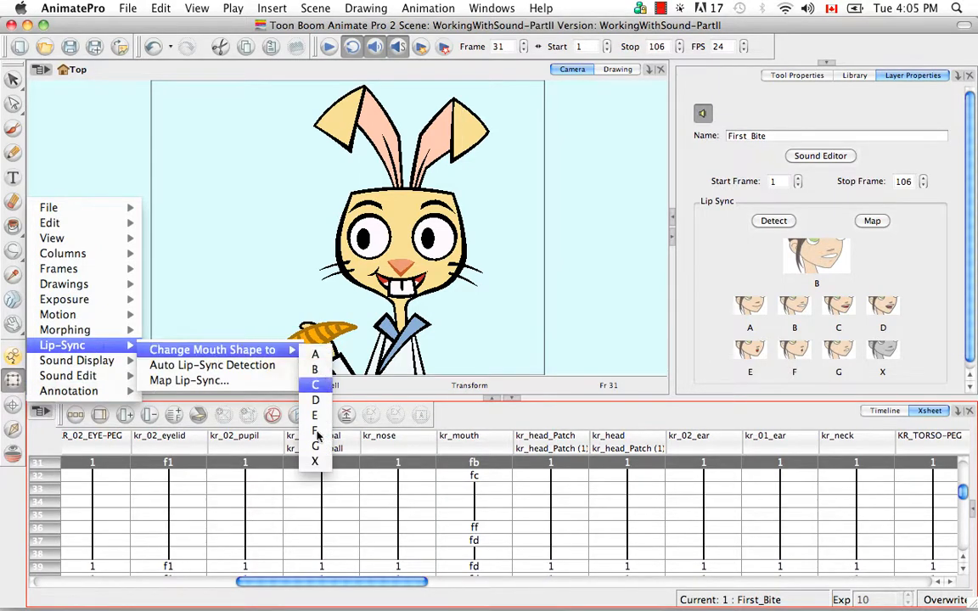
click(53, 436)
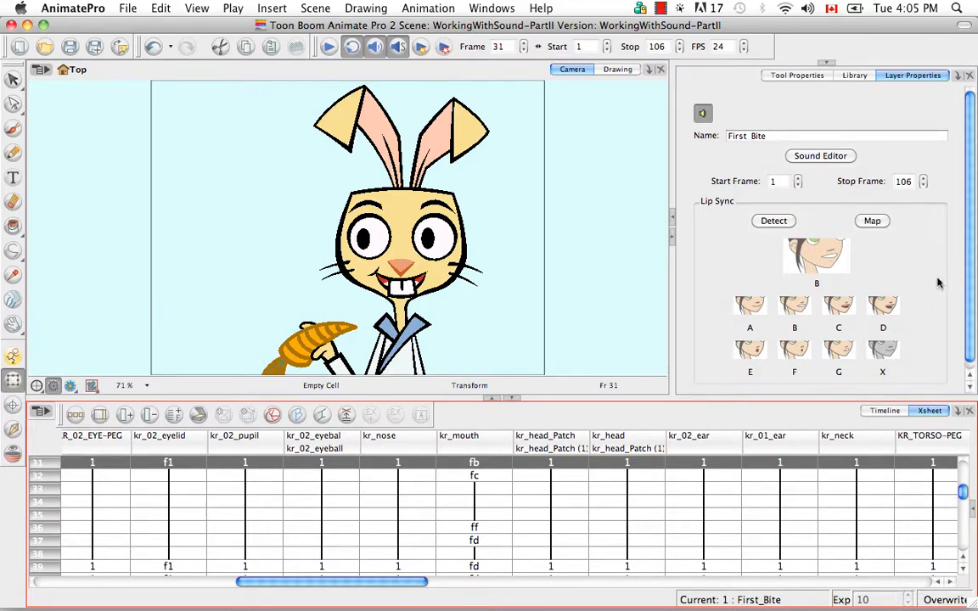
Step: Add a new sound layer to the Timeline and make frame 50 the current frame
click(897, 413)
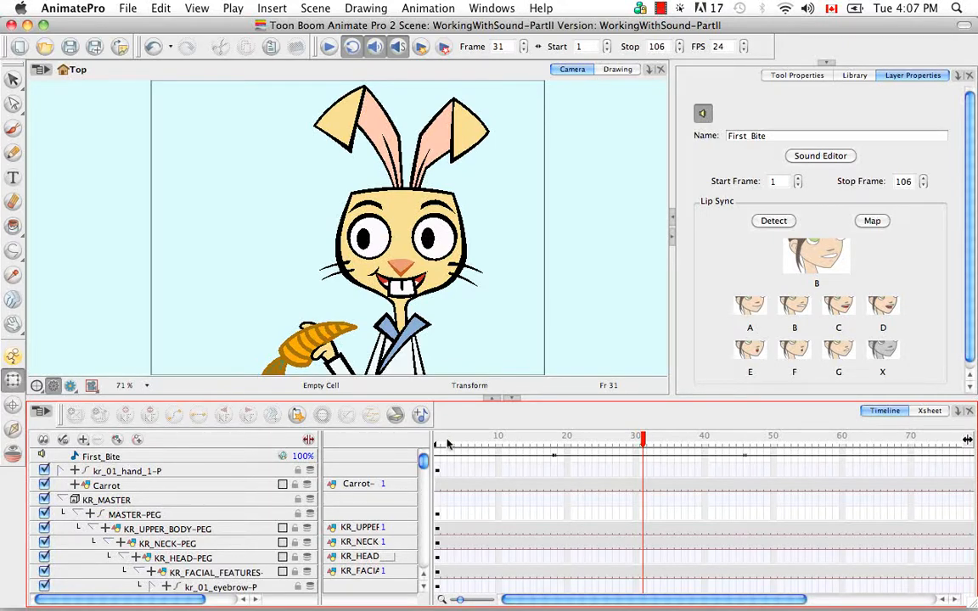
click(422, 414)
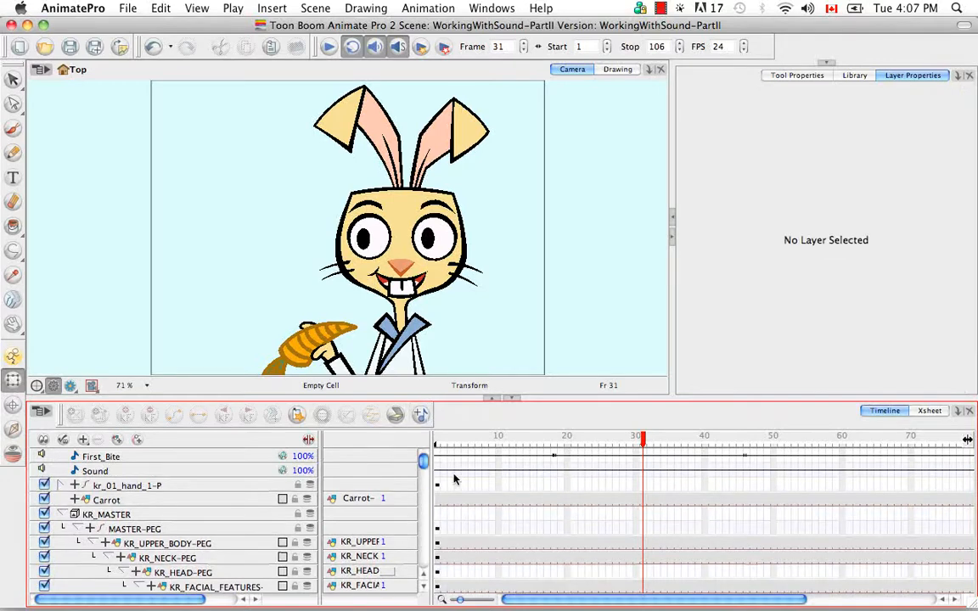
drag(575, 597, 615, 596)
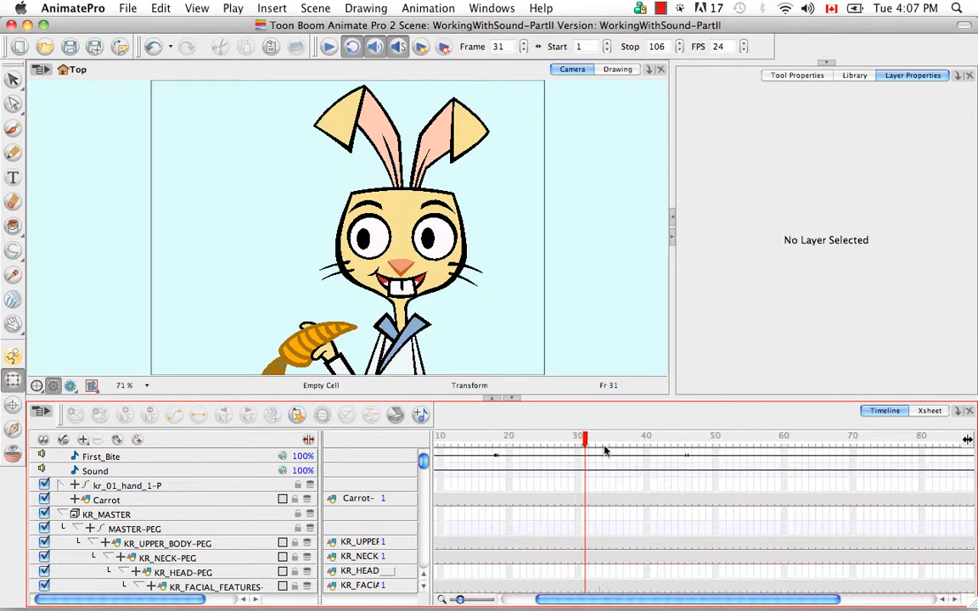
drag(585, 437, 715, 447)
drag(706, 601, 828, 586)
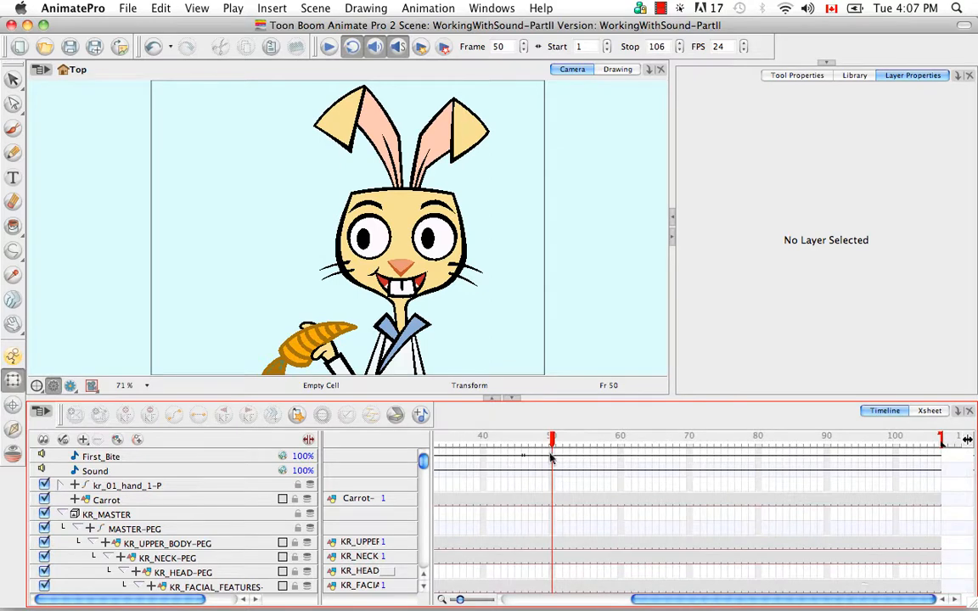
Step: Move the First_Bite sound from frame 50 through frame 106 onto the new Sound layer at the same frames
click(580, 453)
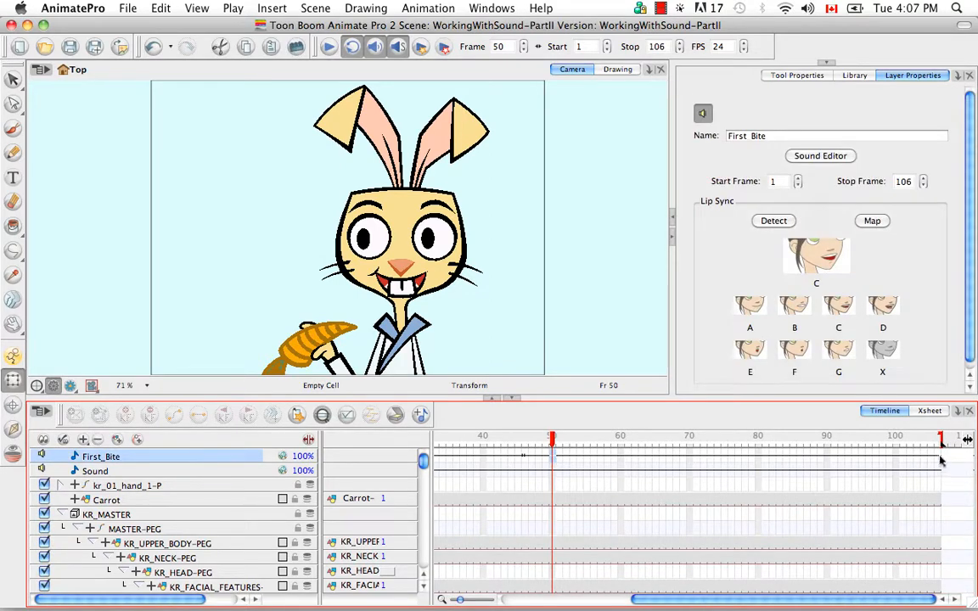
shift+click(939, 460)
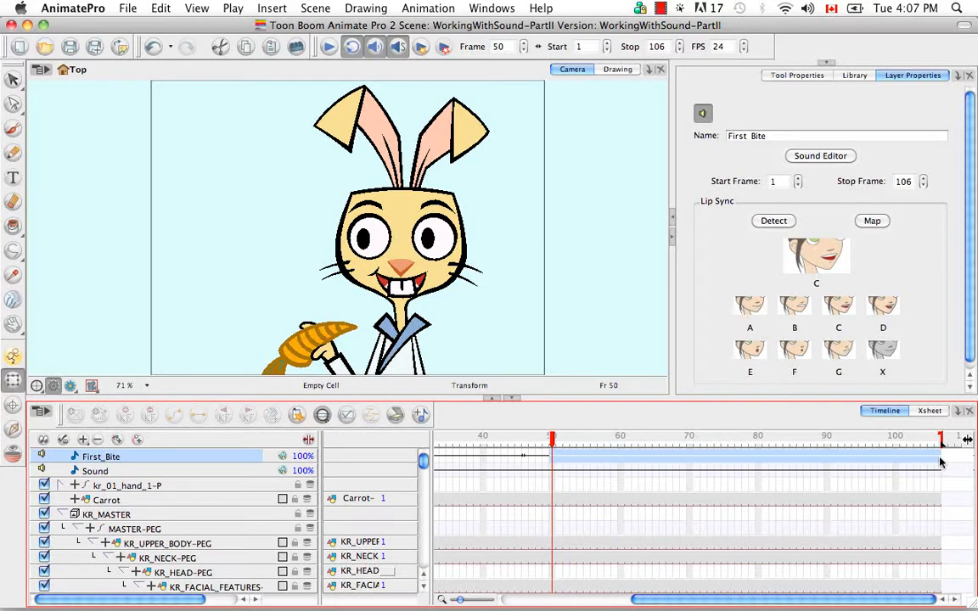
drag(940, 458, 937, 473)
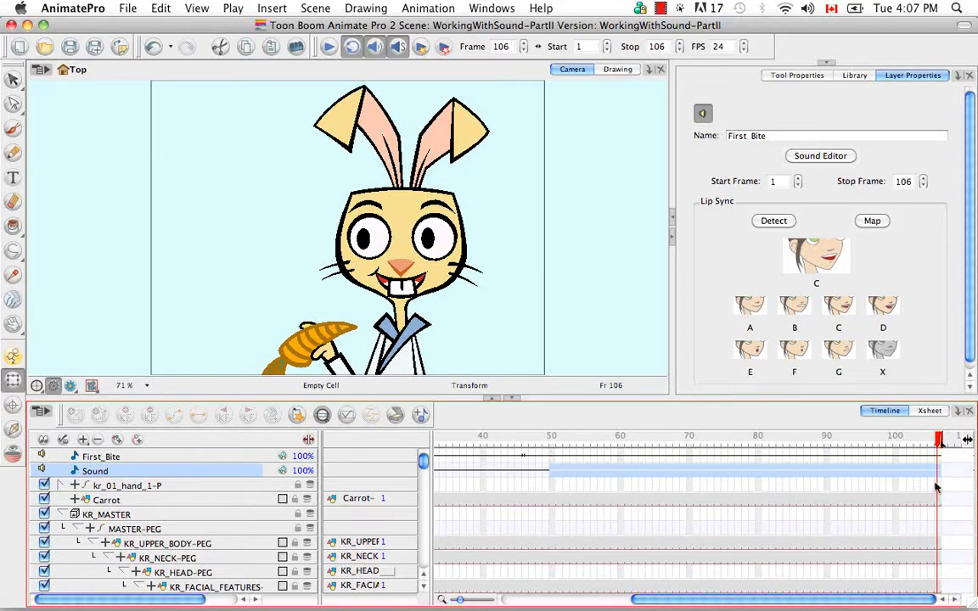
click(552, 475)
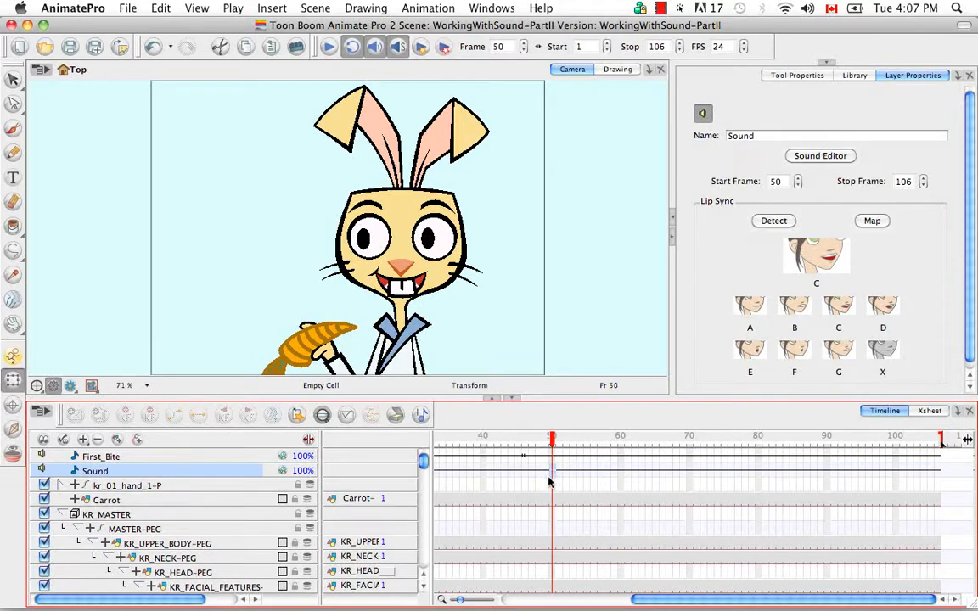
Step: Collapse the KR_MASTER group in the Timeline and select its cell at frame 50
click(62, 515)
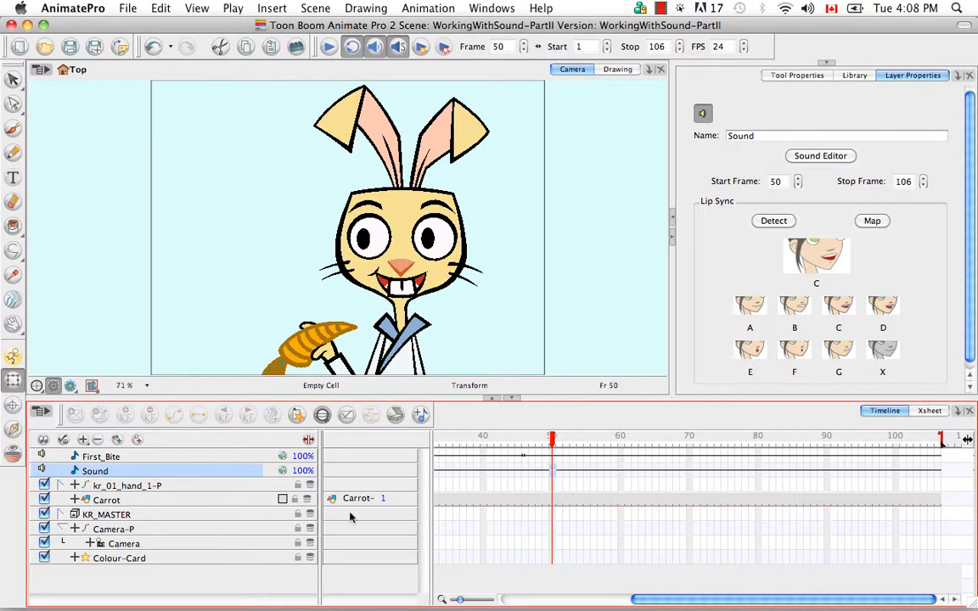
click(556, 515)
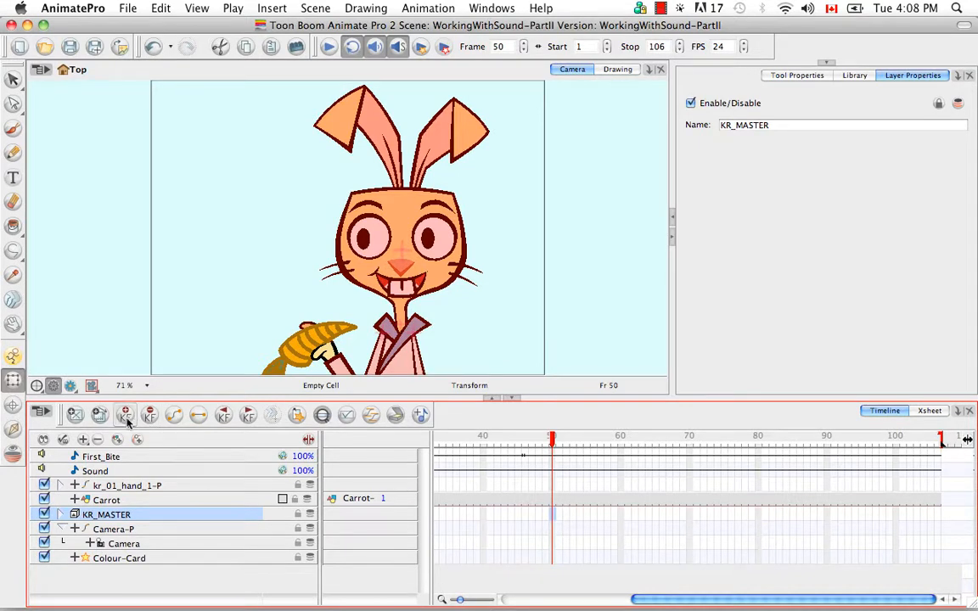
click(409, 391)
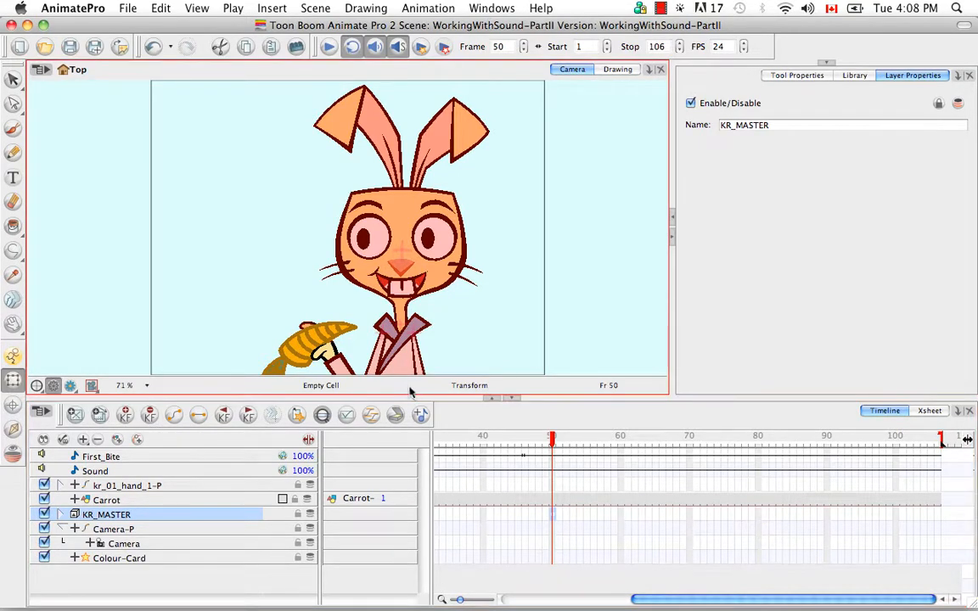
Step: Locate the rabbit's head in the expanded KR_MASTER hierarchy of the Timeline and select the KR_HEAD-PEG layer
click(439, 263)
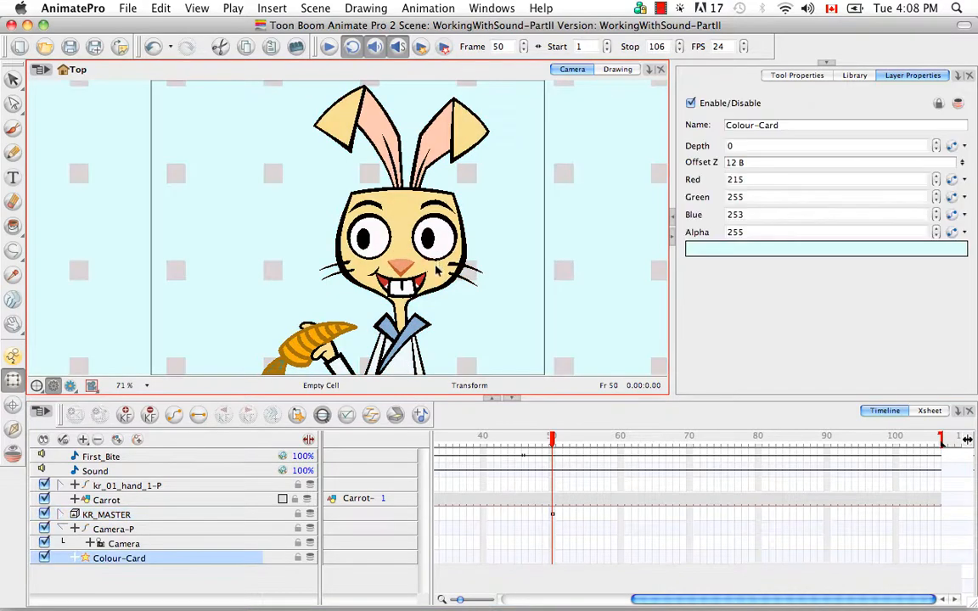
click(436, 270)
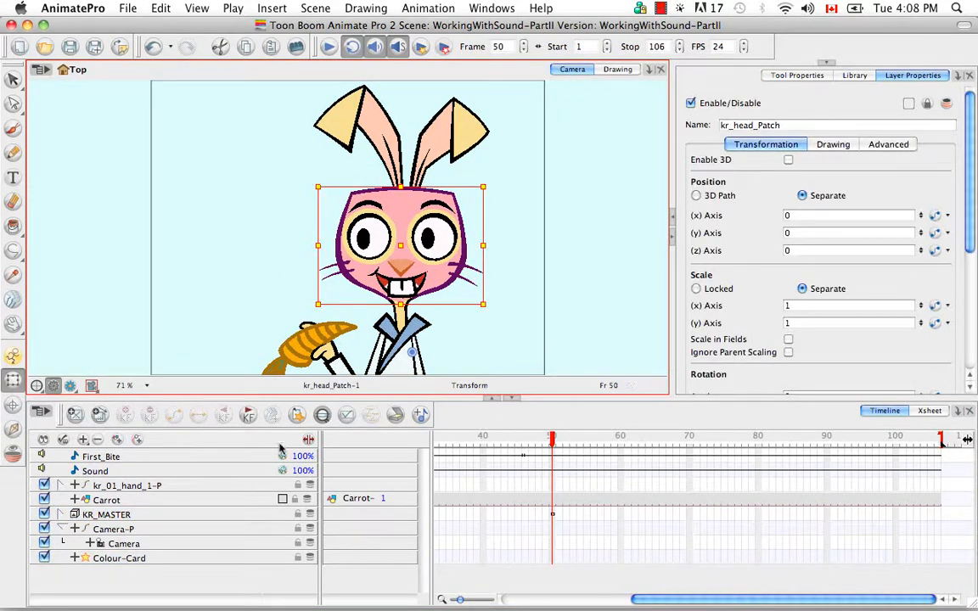
click(323, 417)
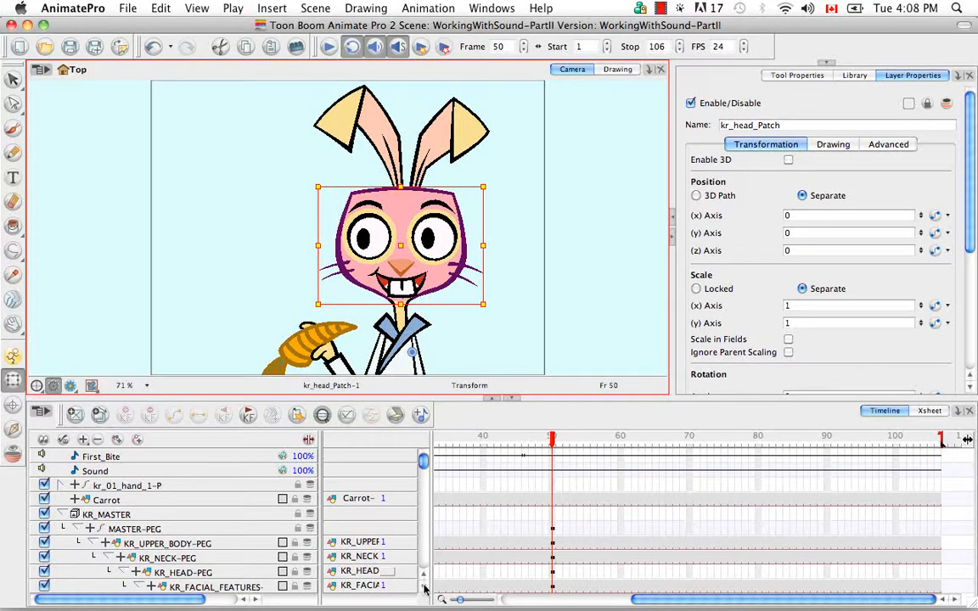
scroll(424, 588, down, 4)
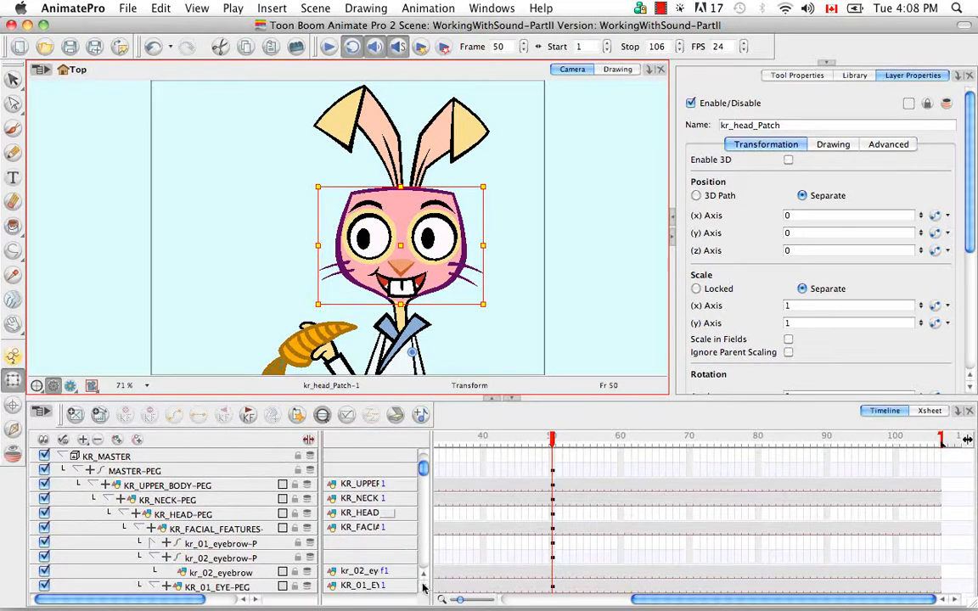
click(246, 515)
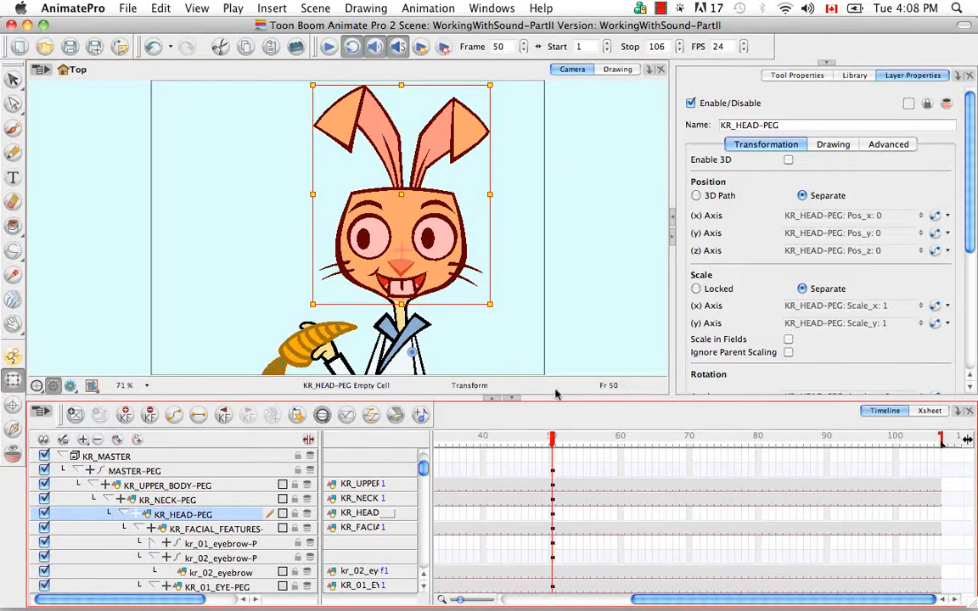
Step: Place the KR_3QHead.tpl template from the KarateRabbit library onto KR_HEAD-PEG at frame 50
click(855, 77)
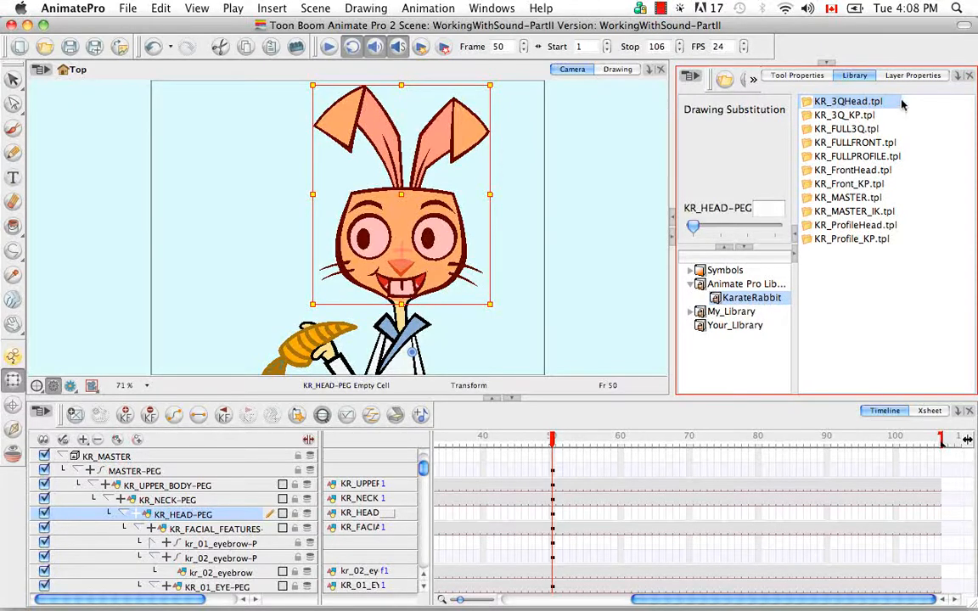
mouse_move(849, 100)
mouse_down()
mouse_move(831, 270)
mouse_move(798, 365)
mouse_move(666, 506)
mouse_move(550, 516)
mouse_up()
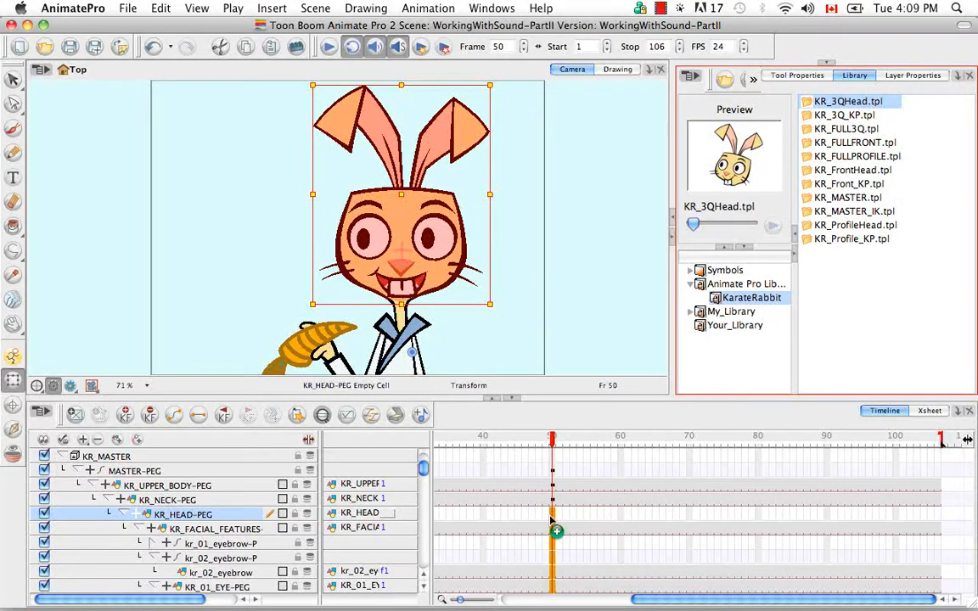
drag(550, 518, 552, 516)
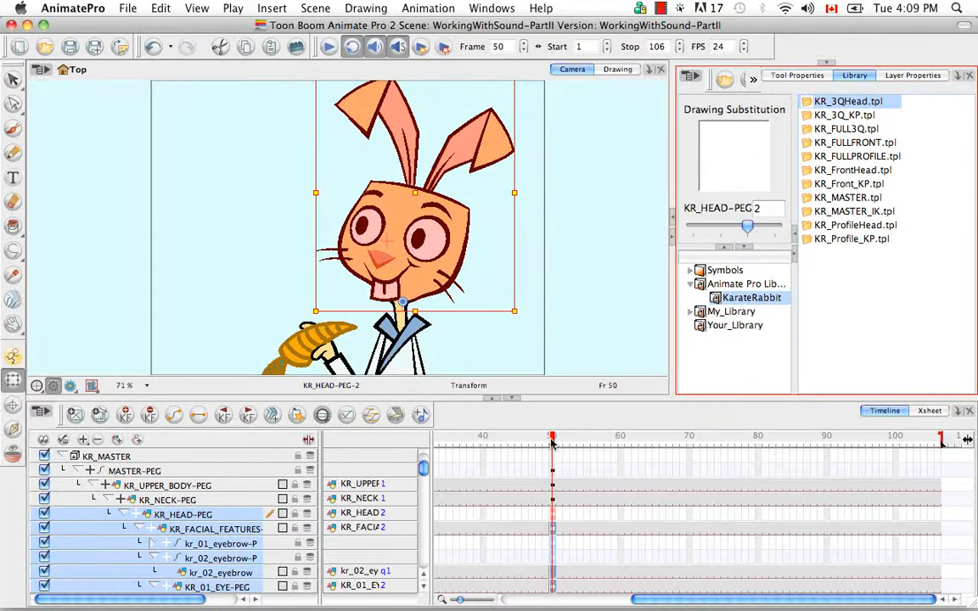
drag(544, 440, 555, 443)
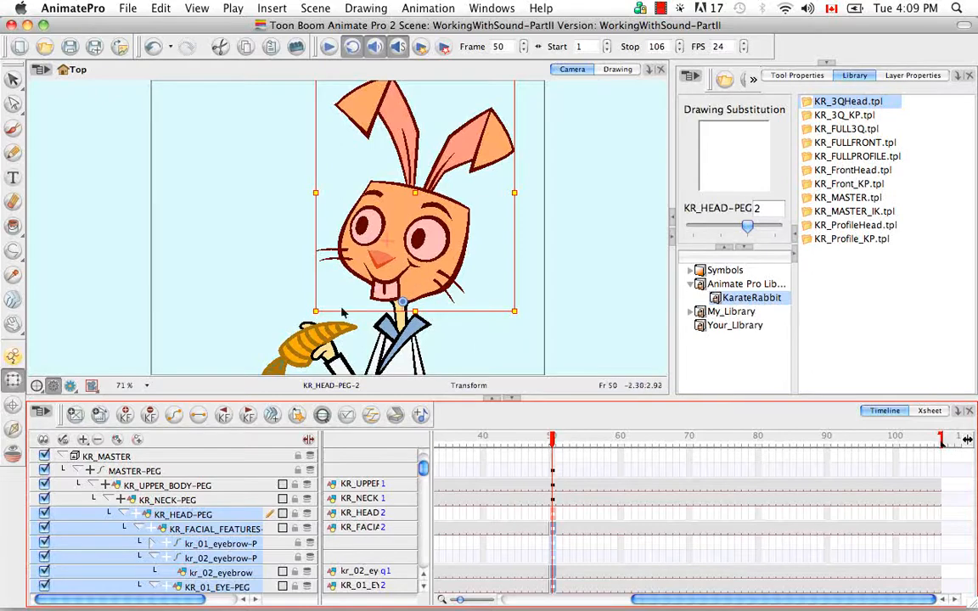
Step: Rename the First_Bite sound layer as First_Bite_FrontView
drag(425, 469, 424, 459)
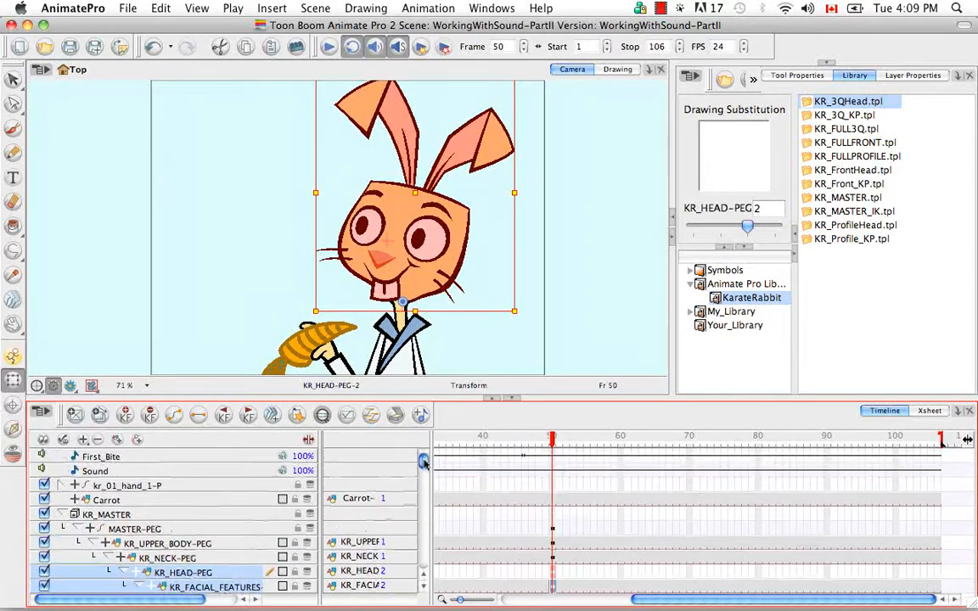
click(619, 475)
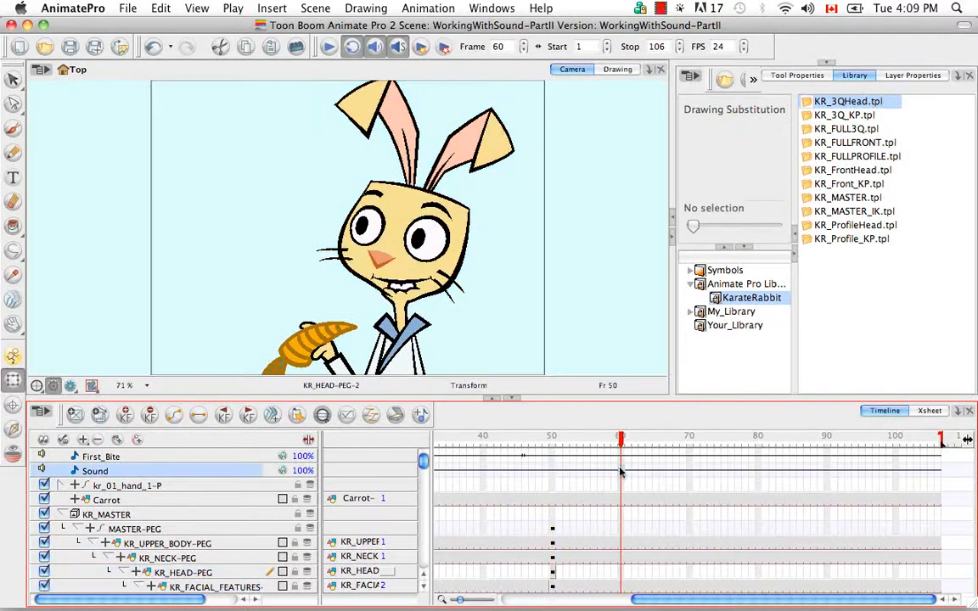
double_click(100, 457)
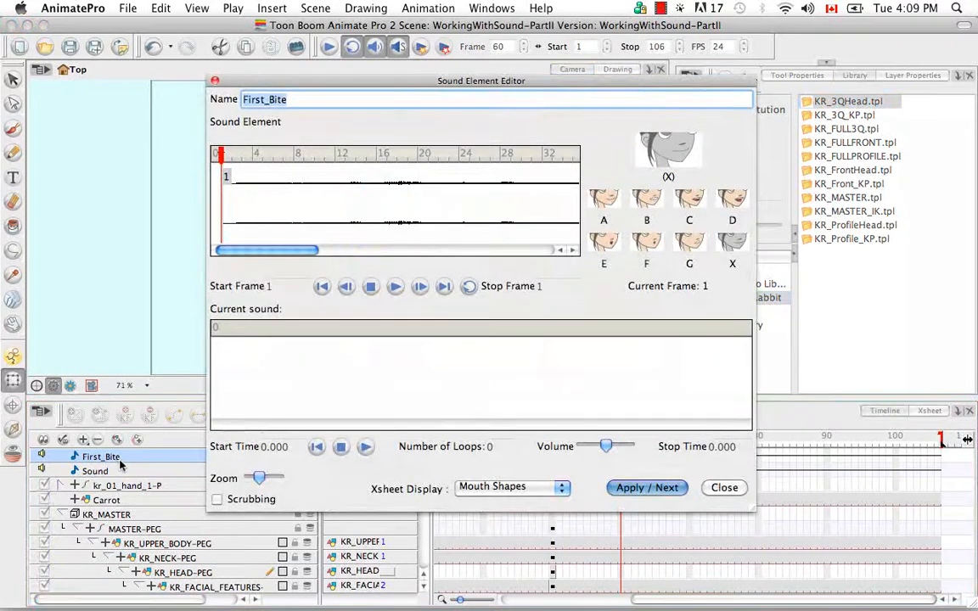
click(258, 99)
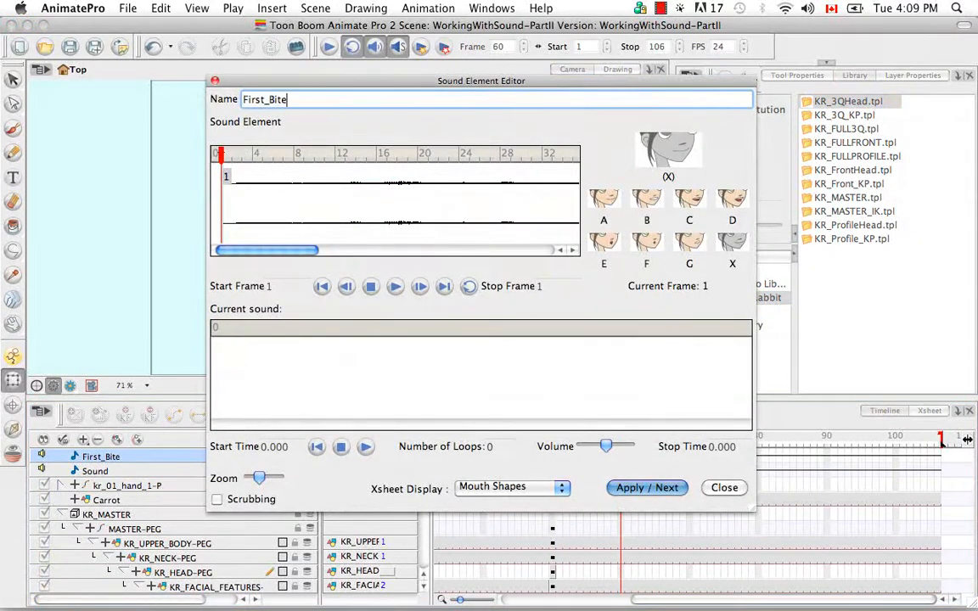
text(_FrontView)
click(637, 487)
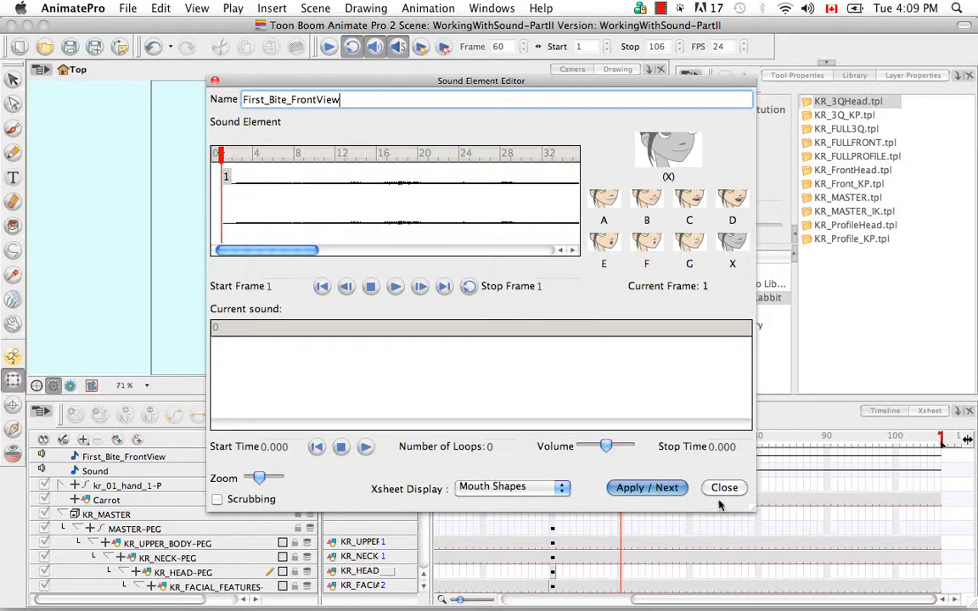
click(724, 488)
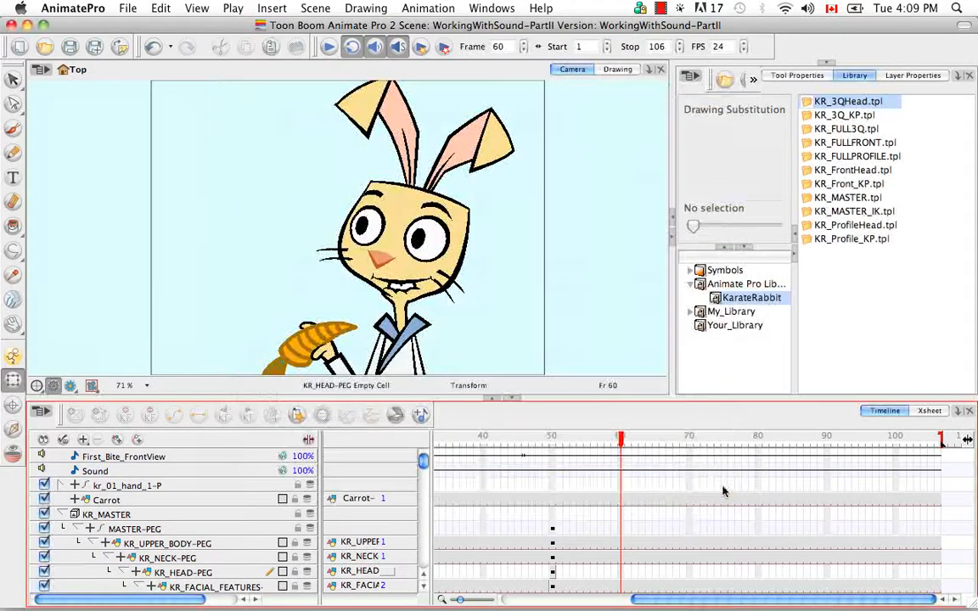
Step: Rename the second sound layer, Sound, as First_Bite_3QView
click(100, 472)
double_click(101, 472)
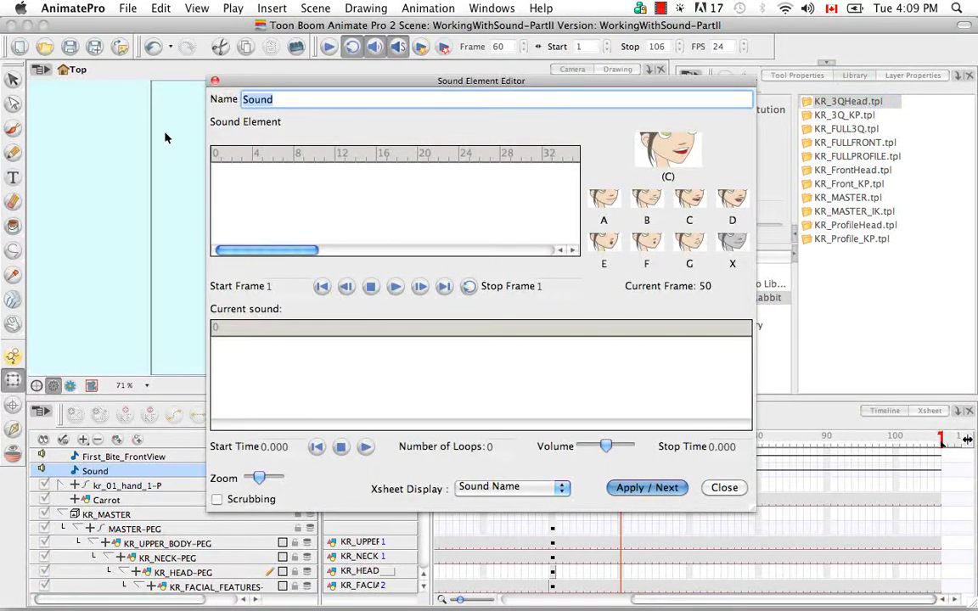
text(First_Bite_)
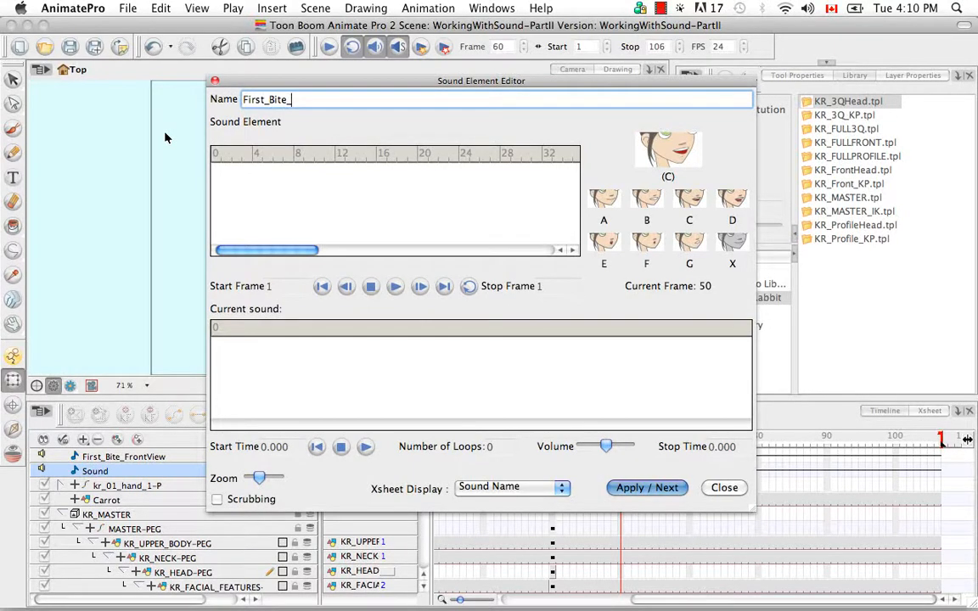
text(3QView)
click(726, 488)
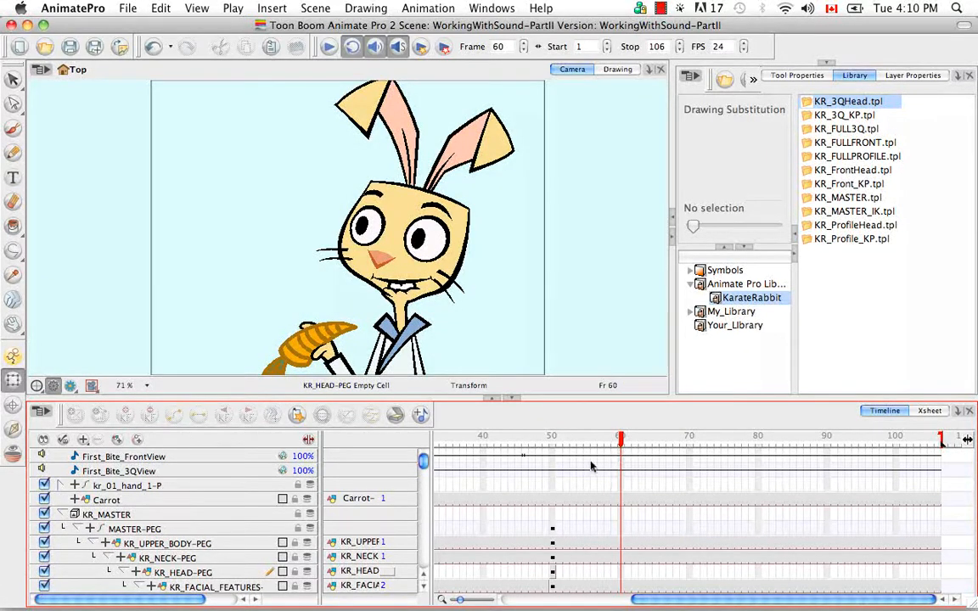
Step: Run Auto Lip-Sync Detection on the First_Bite_3QView sound layer
click(619, 474)
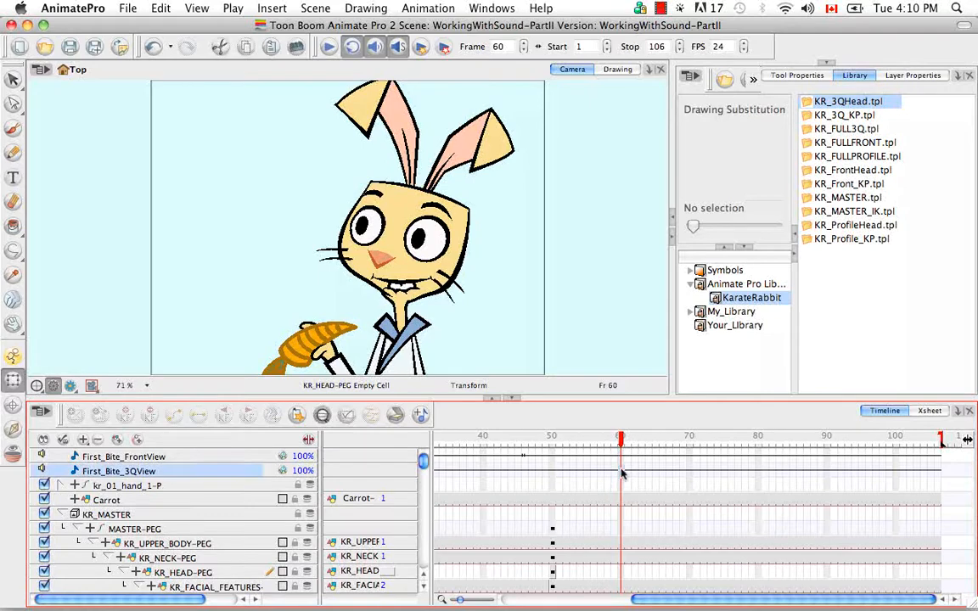
right_click(620, 473)
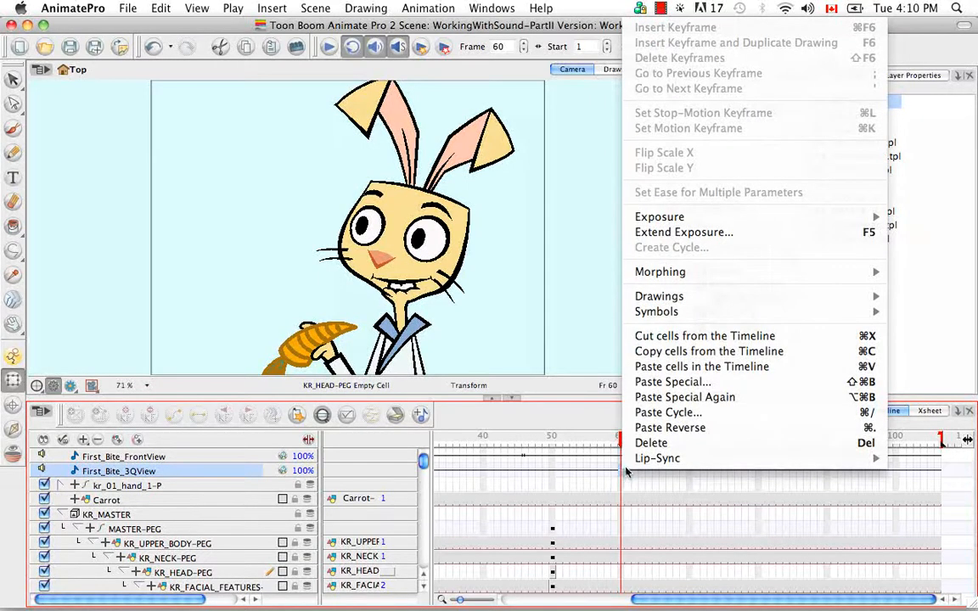
mouse_move(633, 458)
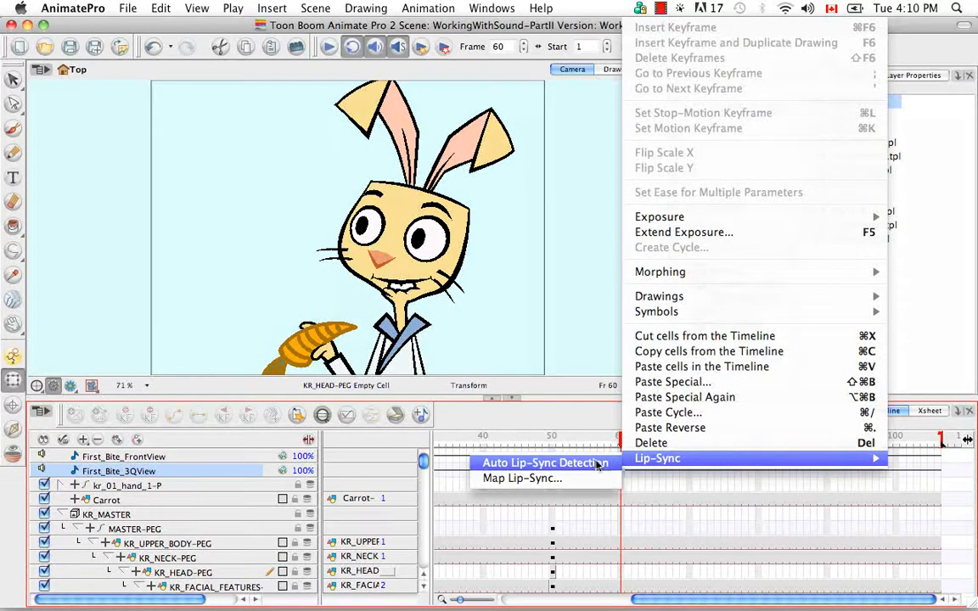
click(599, 464)
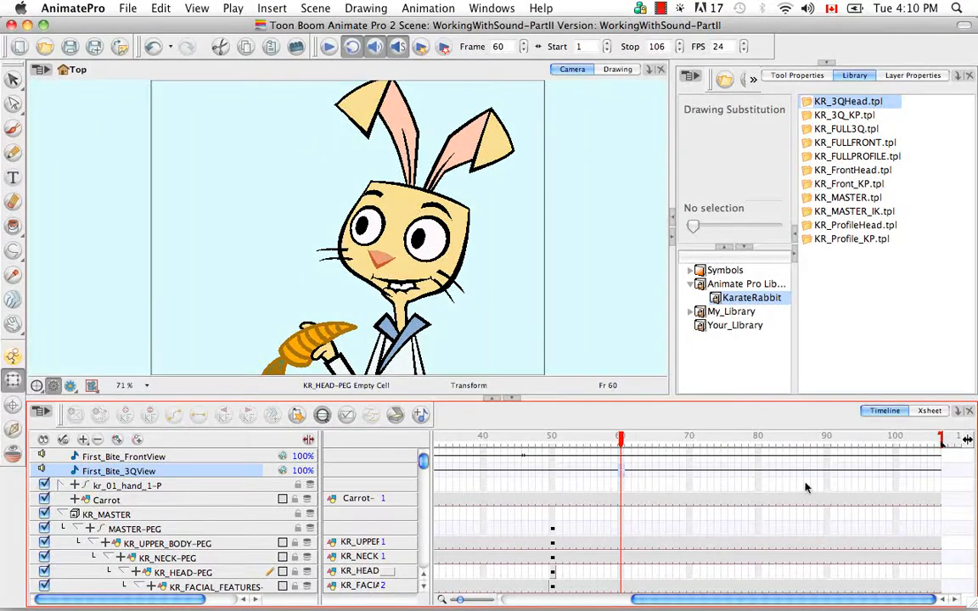
Step: Set the sound display of the First_Bite_3QView column in the Xsheet to Mouth Shapes
click(926, 411)
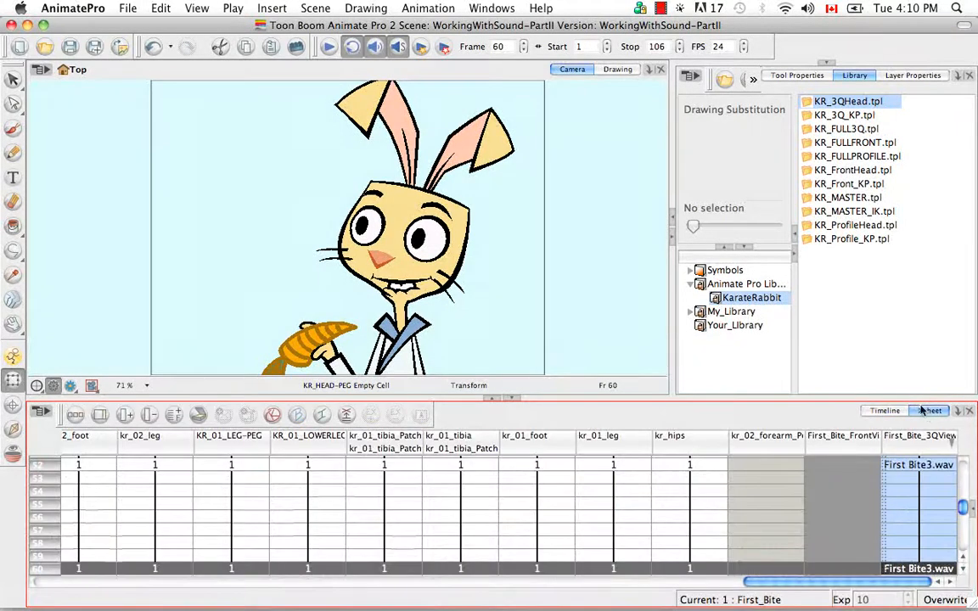
right_click(917, 452)
mouse_move(896, 438)
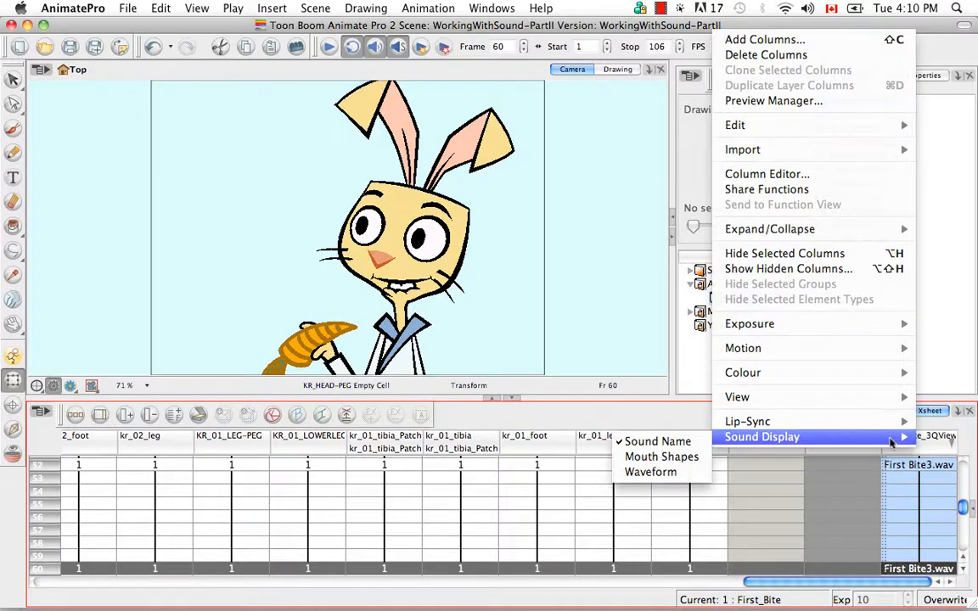
click(692, 459)
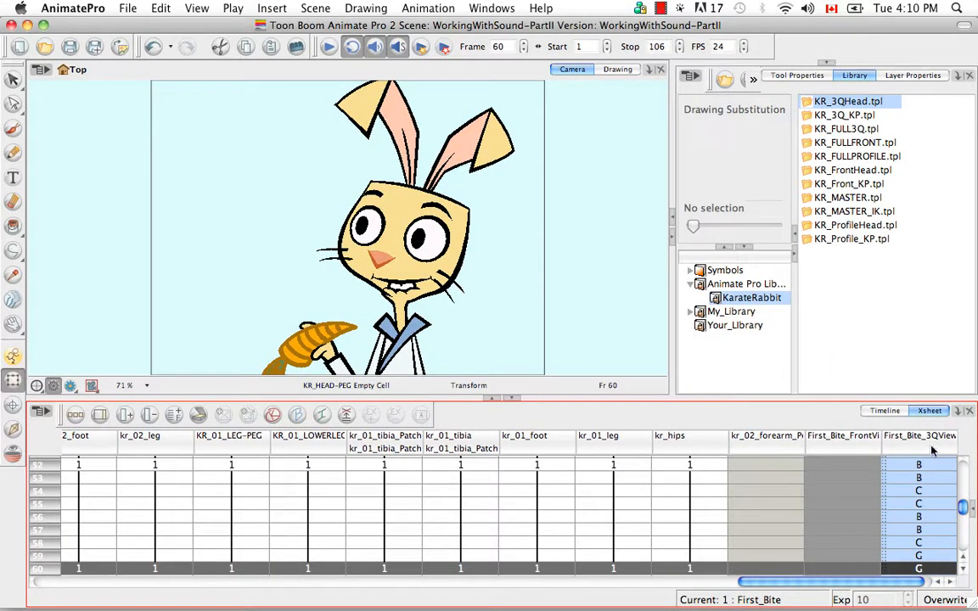
Step: Select frame 50 of First_Bite_3QView and open its lip-sync mapping with kr_mouth as the destination layer
mouse_move(962, 510)
mouse_down()
mouse_move(961, 496)
mouse_move(963, 547)
mouse_move(962, 504)
mouse_up()
click(933, 548)
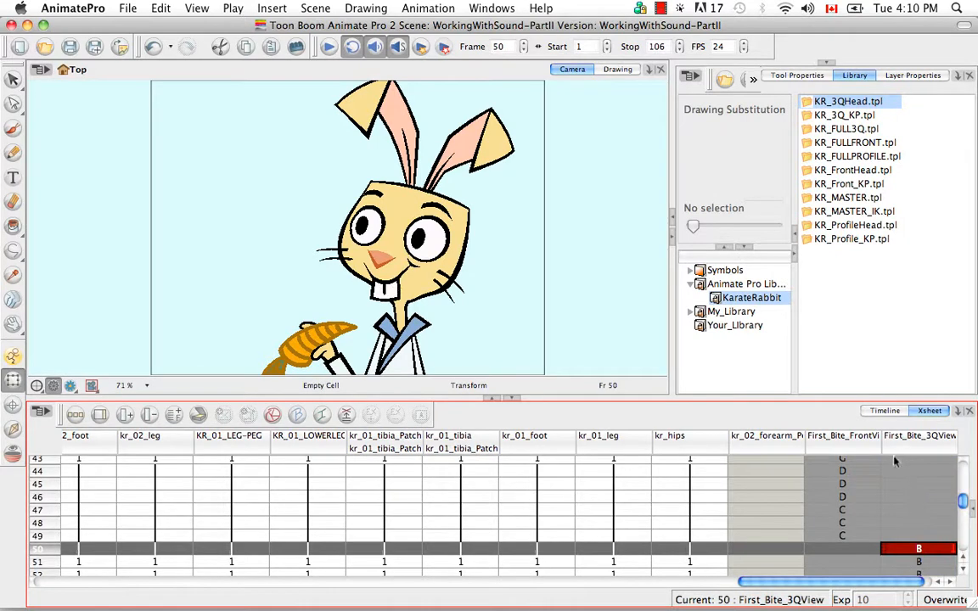
click(910, 76)
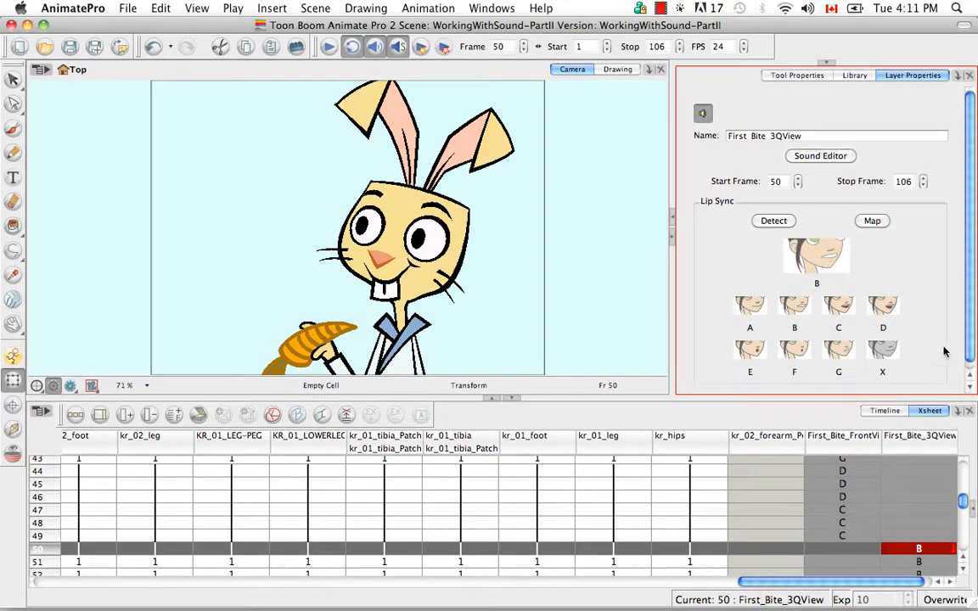
click(872, 221)
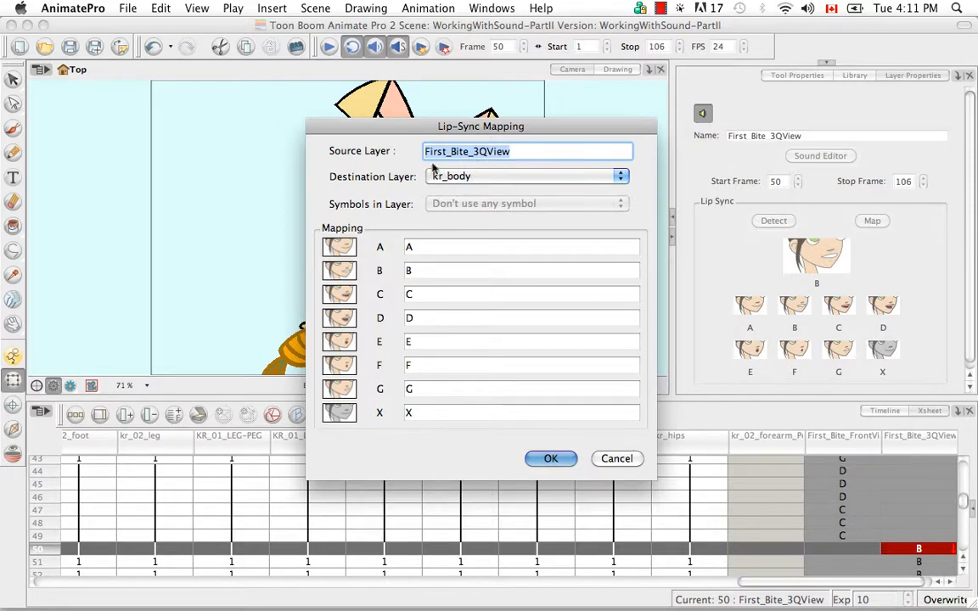
click(620, 178)
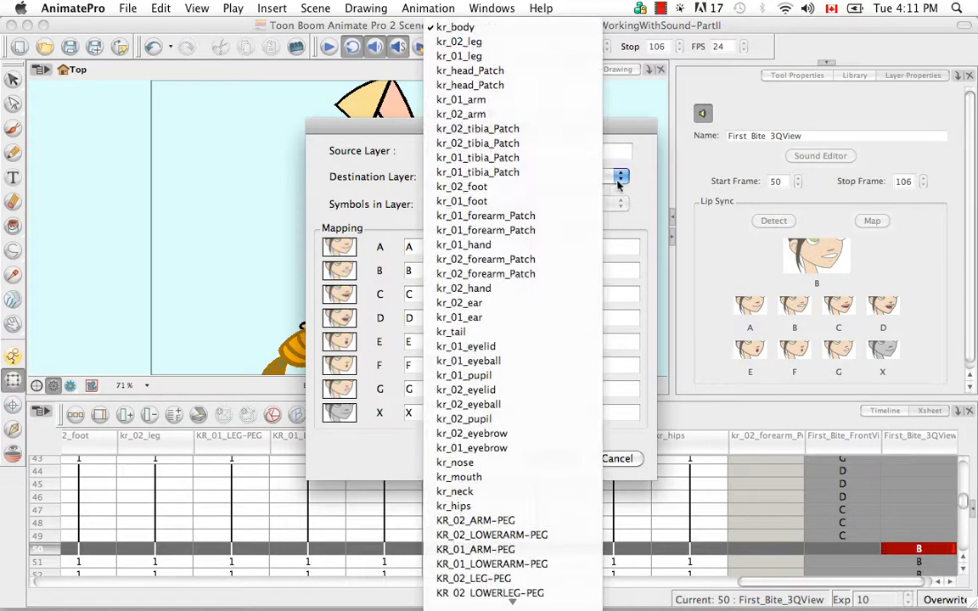
click(533, 478)
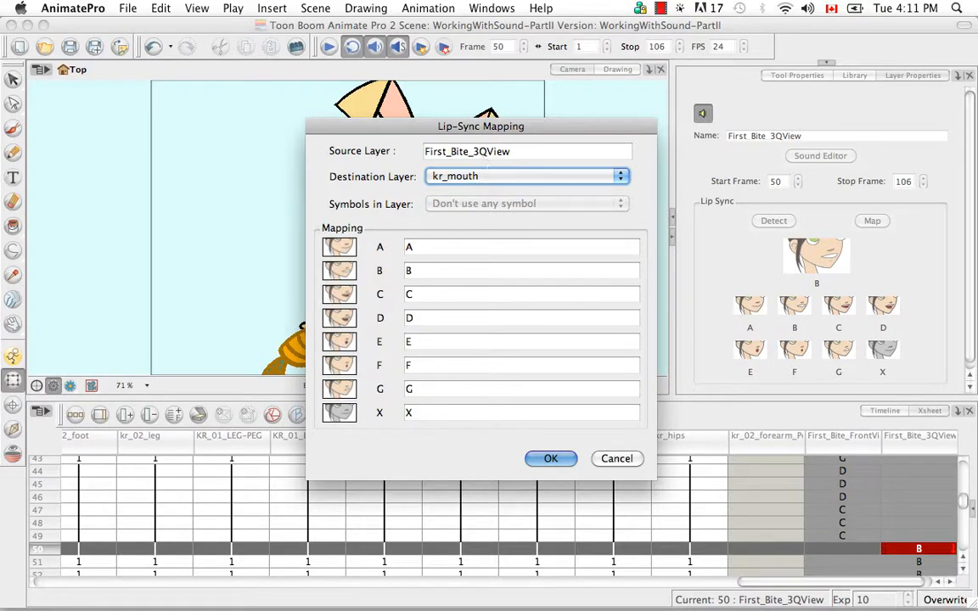
Step: Map mouth shapes A, B, C, D, E, F, G and X to drawings qa, qb, qc, qd, qe, qf, qg and qx, and apply the mapping
key(Tab)
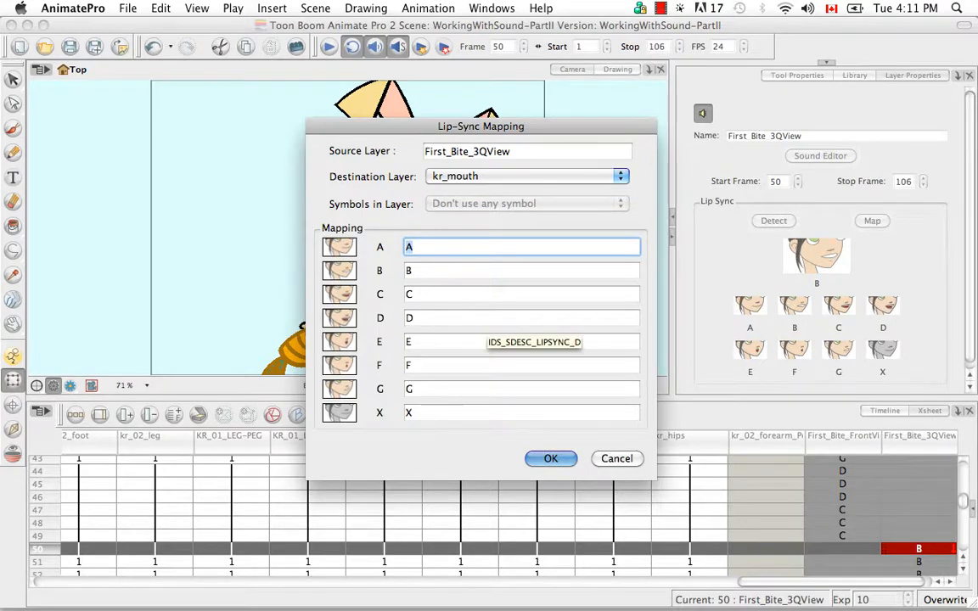
text(qa)
key(Tab)
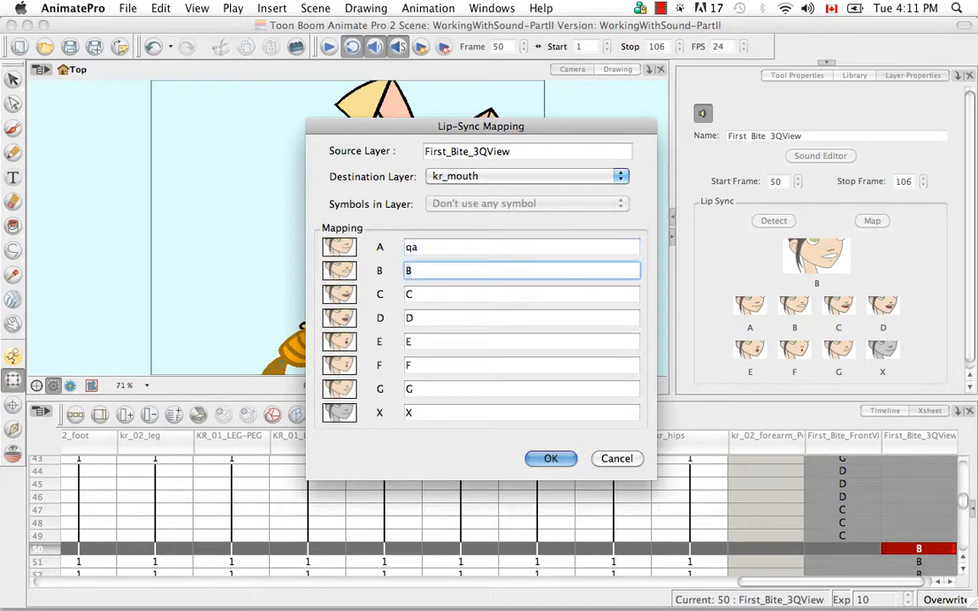
text(qb)
key(Tab)
text(qc)
key(Tab)
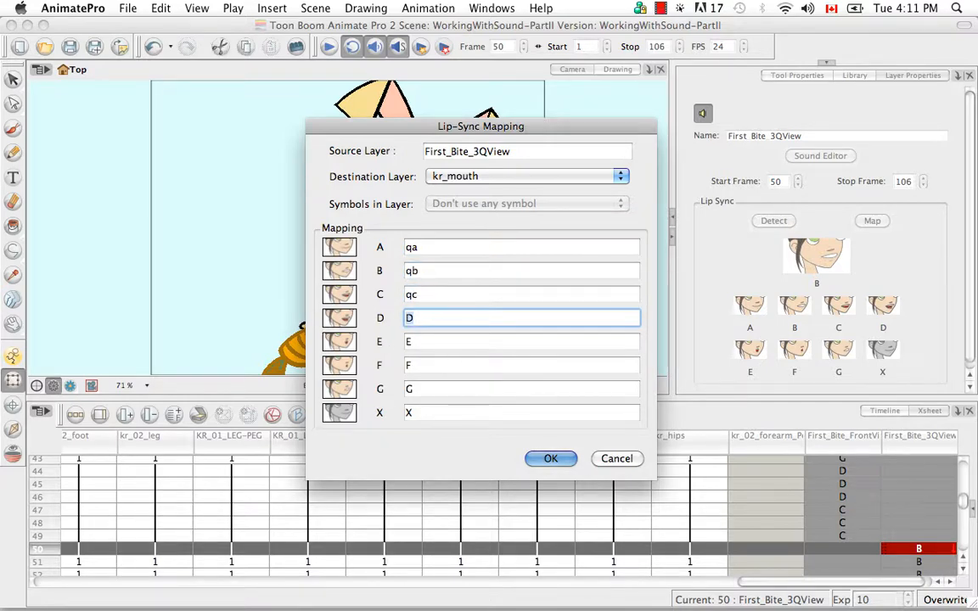
text(qd)
key(Tab)
text(qe)
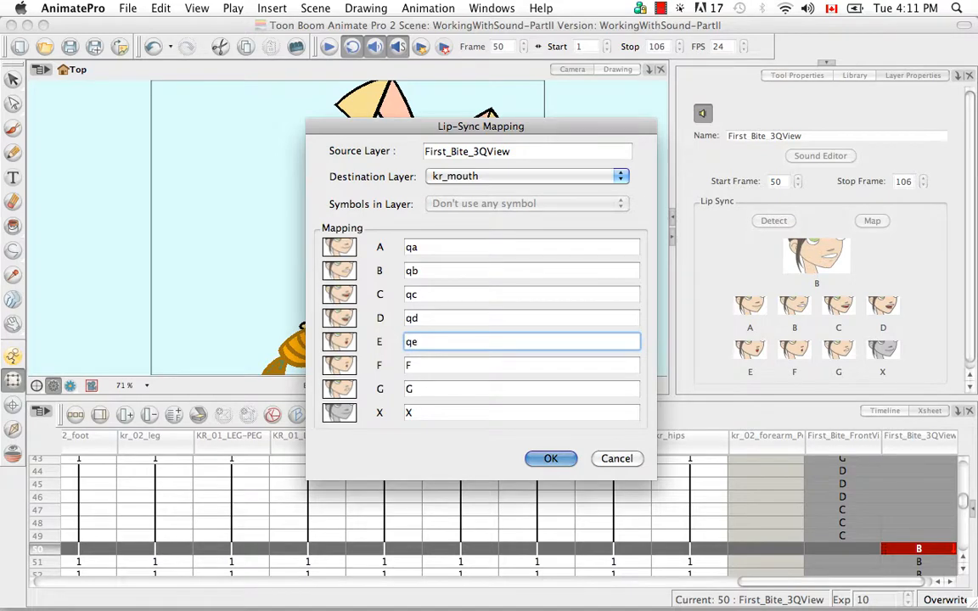
key(Tab)
text(qf)
key(Tab)
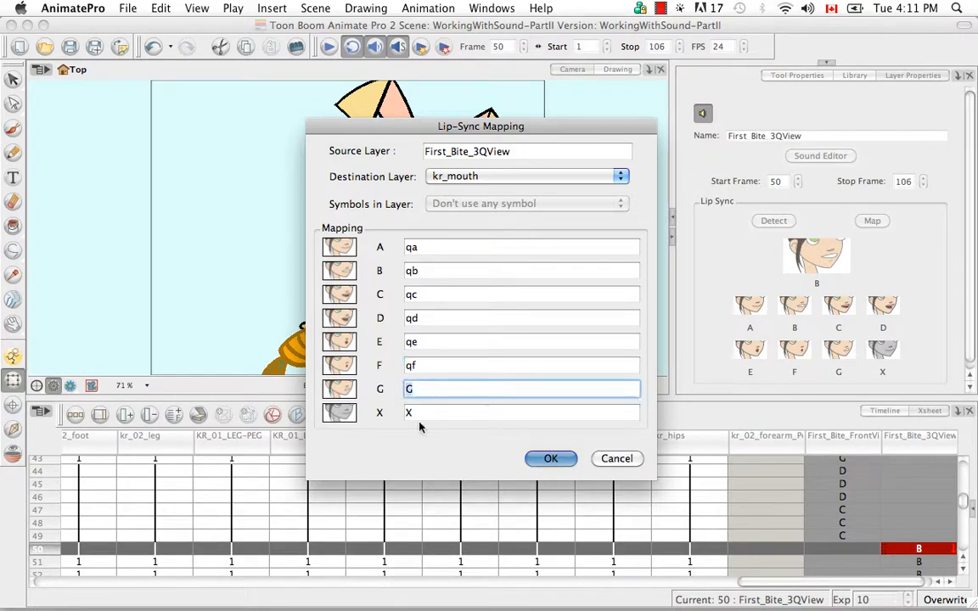
text(qg)
key(Tab)
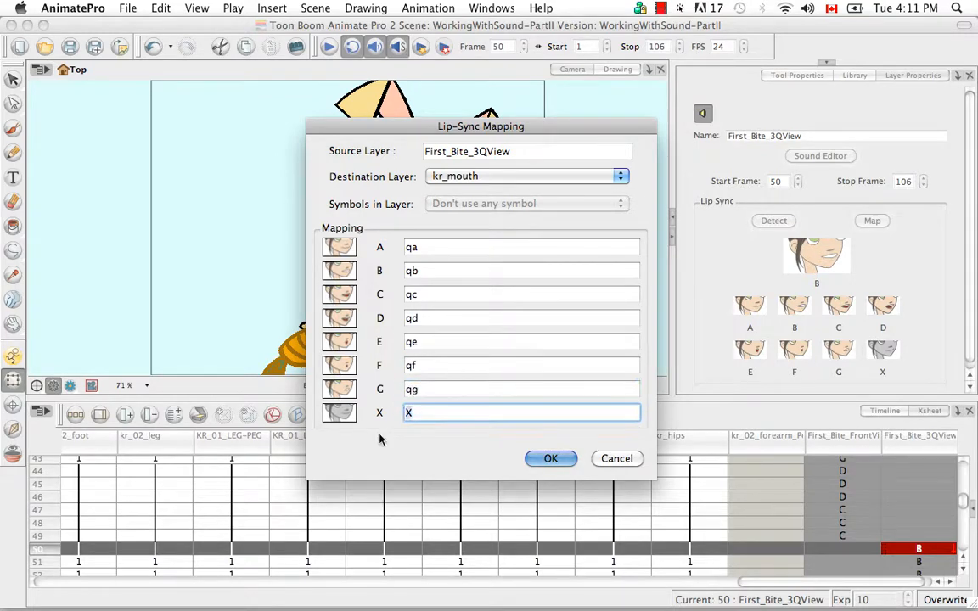
text(qx)
click(552, 459)
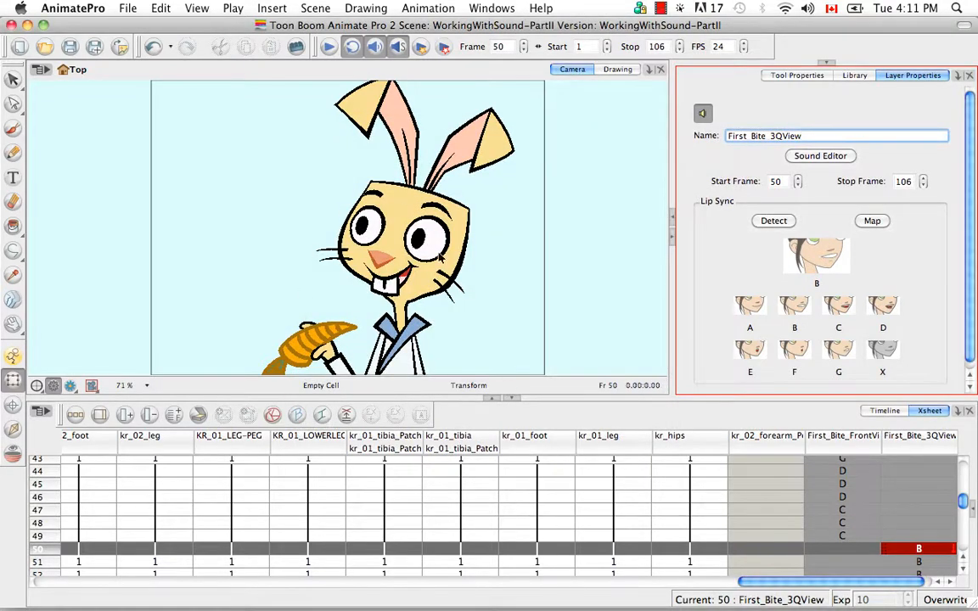
Step: Scrub the Timeline from frame 50 to frame 76 to check the three-quarter head's lip-sync
click(882, 411)
drag(556, 442, 732, 466)
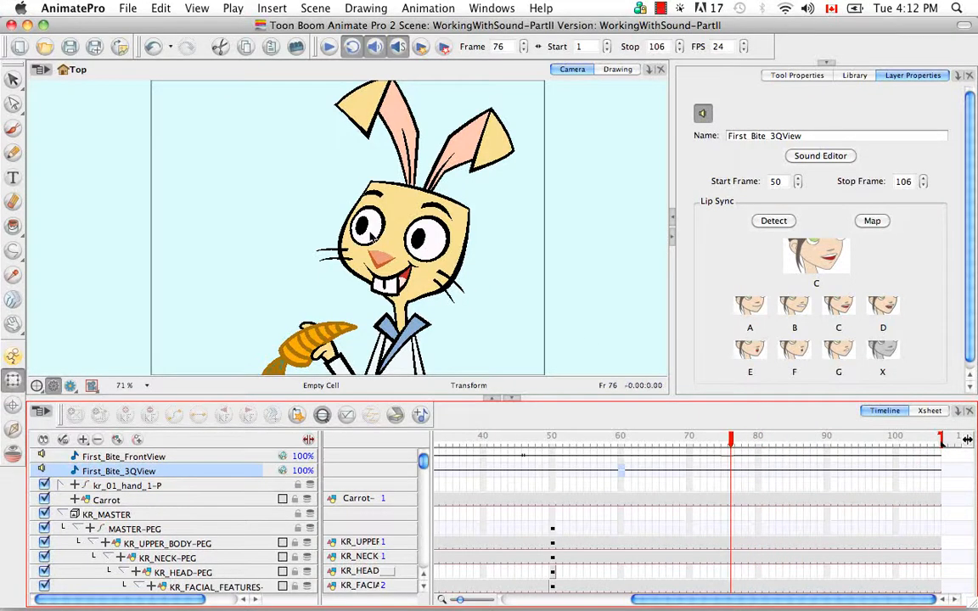